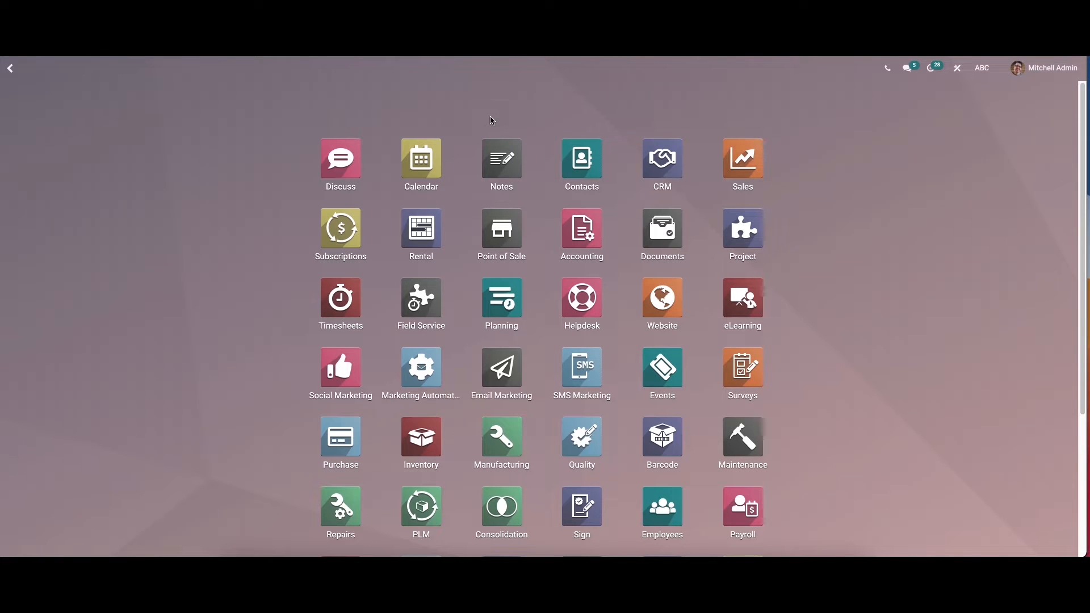
# Open the Project app and remove the Stage grouping from the projects overview.
pyautogui.write('pr')
pyautogui.click(341, 153)
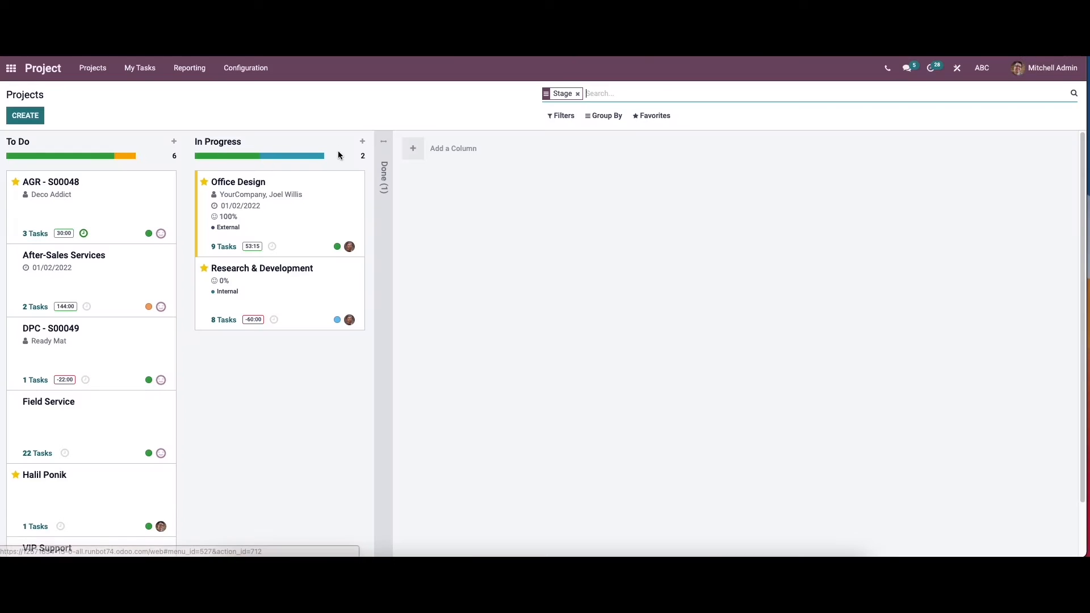
pyautogui.click(577, 94)
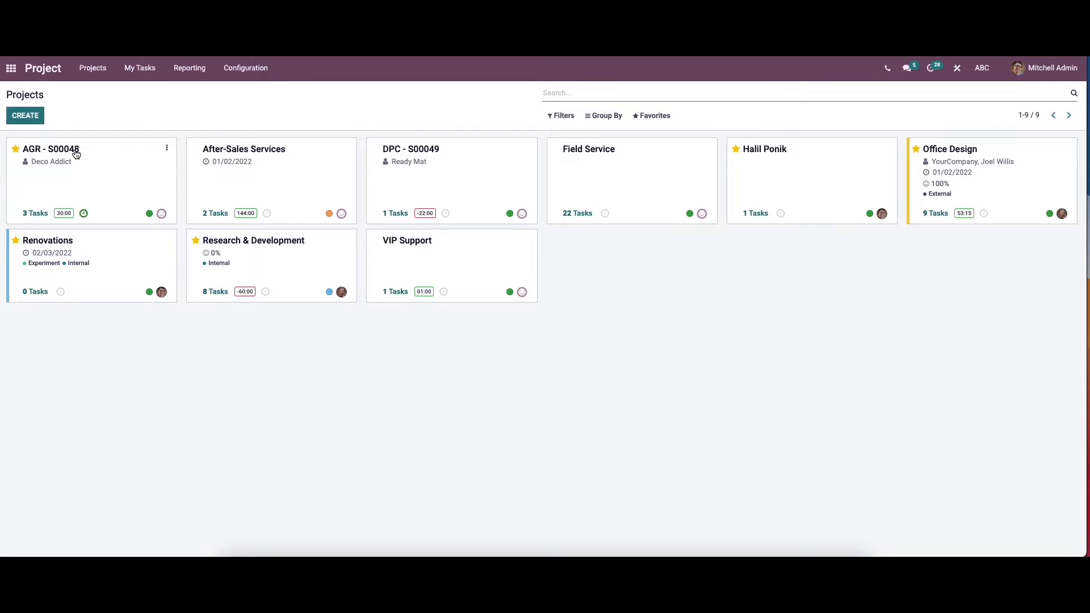
# Check the scheduled activities of the AGR - S00048 project and the OdooBot chat linked to its manager, and close the chat.
pyautogui.click(85, 214)
pyautogui.click(85, 215)
pyautogui.click(162, 214)
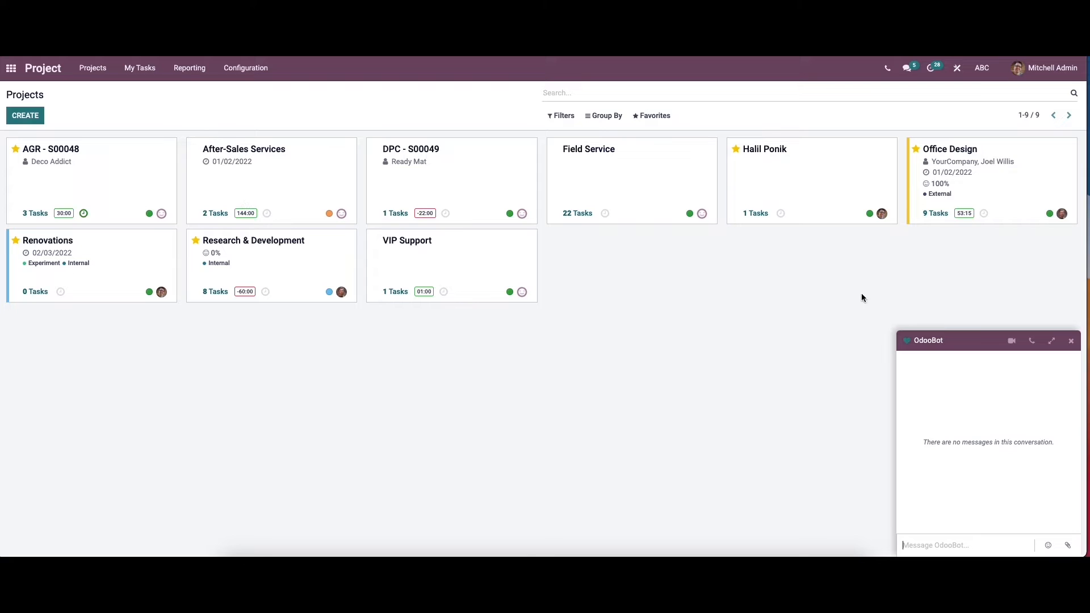
pyautogui.click(1071, 341)
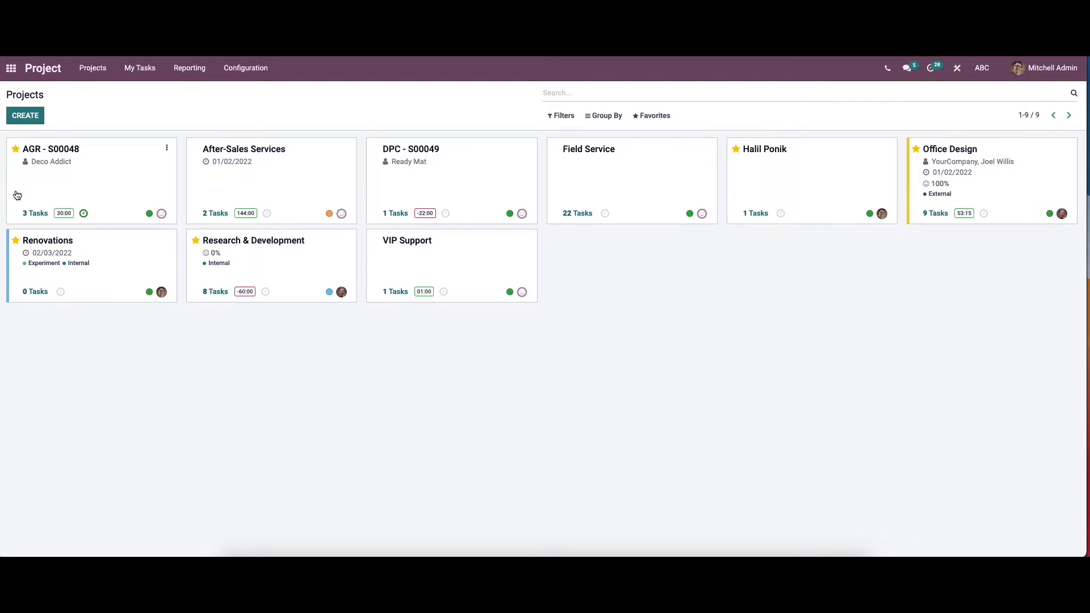
# View the tasks and the timesheets of the AGR - S00048 project, returning to the projects overview.
pyautogui.click(167, 150)
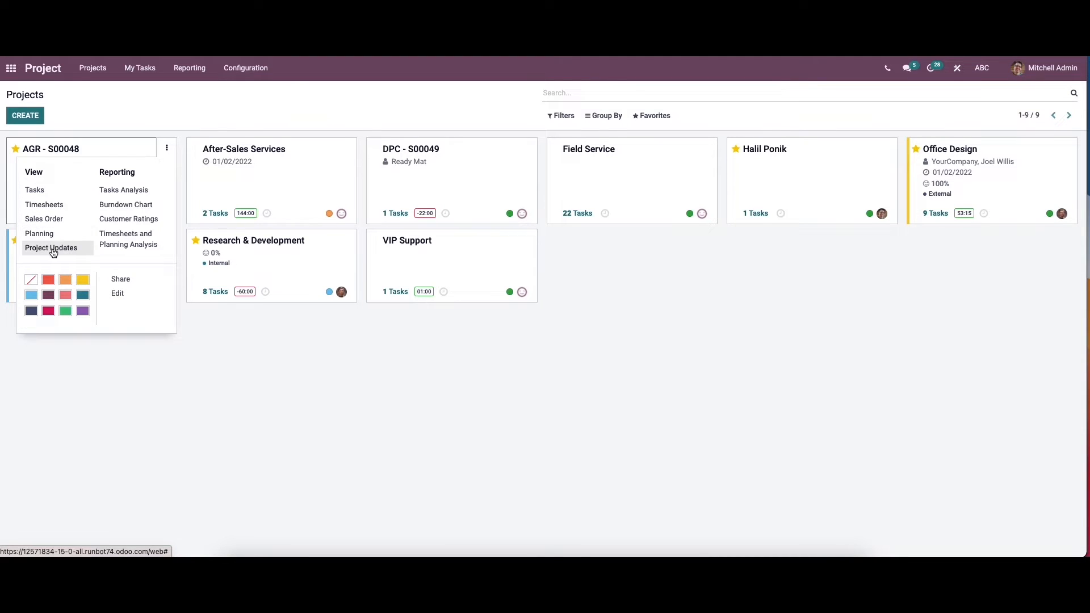
pyautogui.click(45, 193)
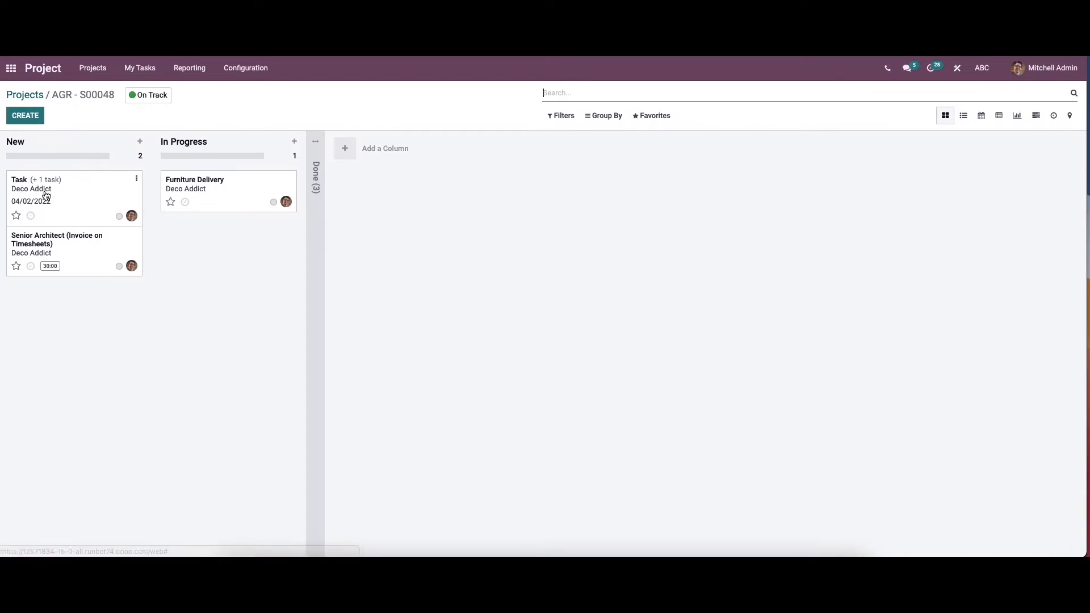
pyautogui.click(36, 98)
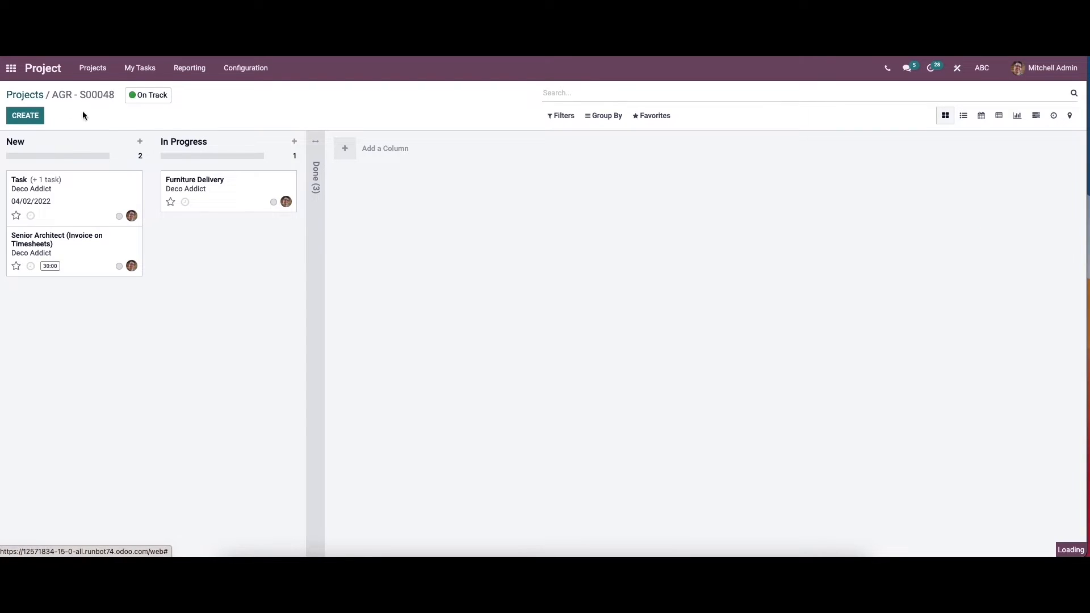
pyautogui.click(166, 147)
pyautogui.click(59, 206)
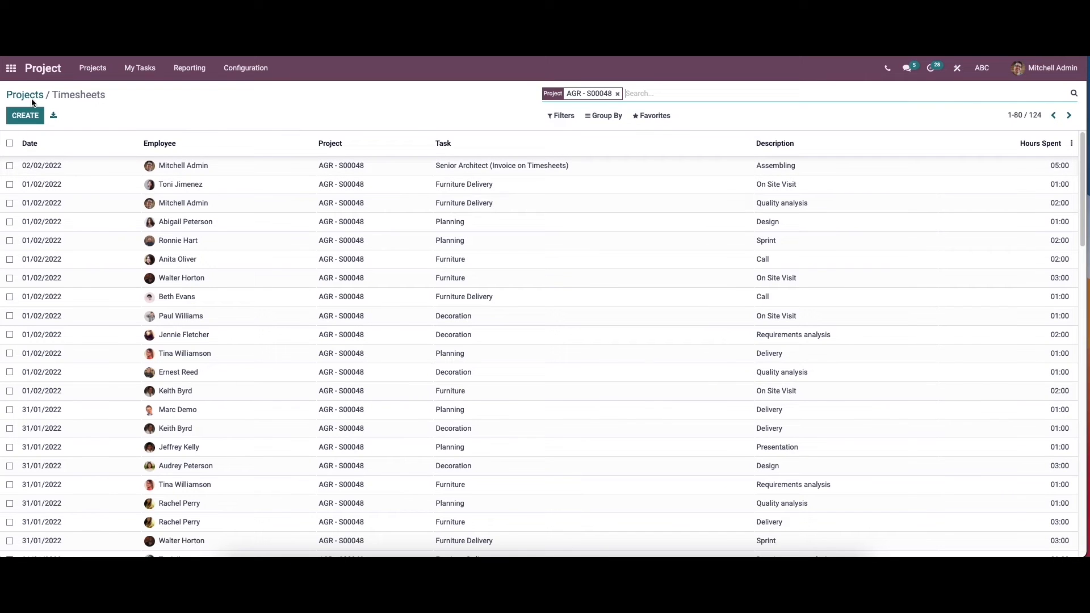
pyautogui.click(35, 97)
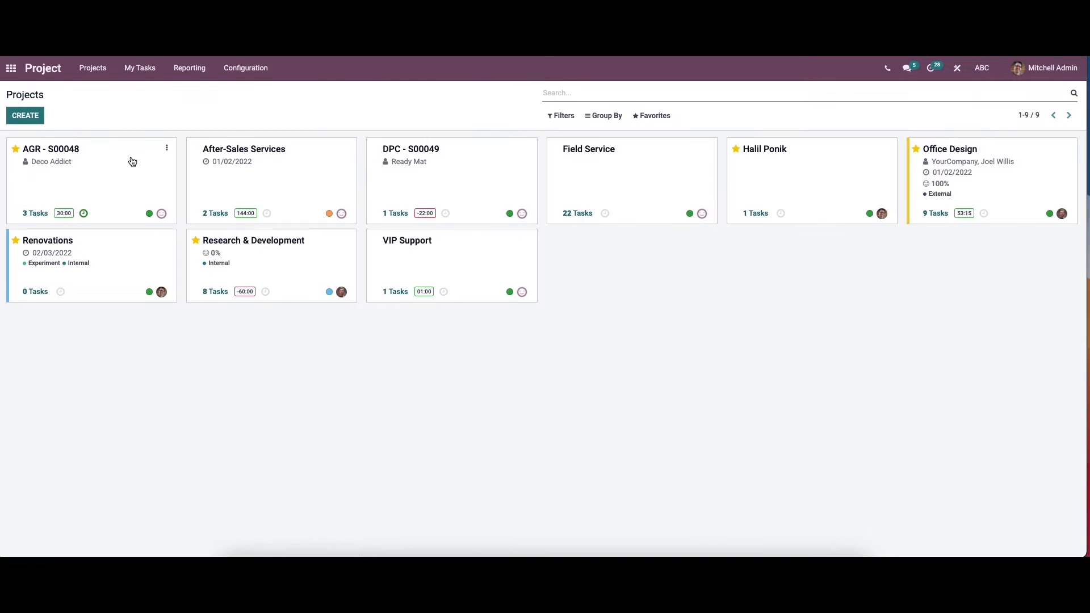
# View the planning schedule of the AGR - S00048 project and return to the projects overview.
pyautogui.click(166, 147)
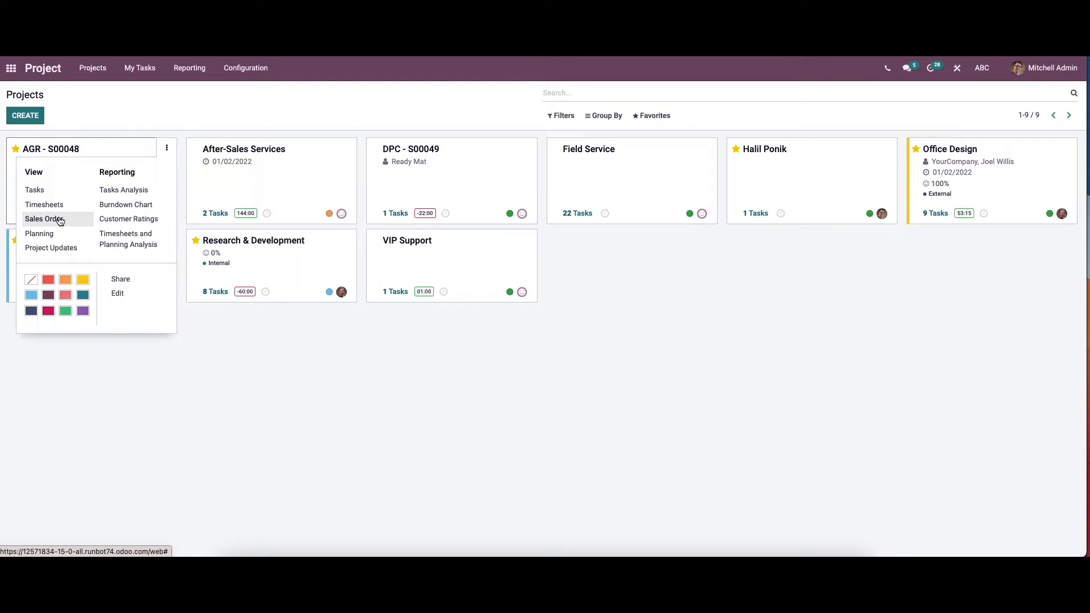
pyautogui.click(56, 236)
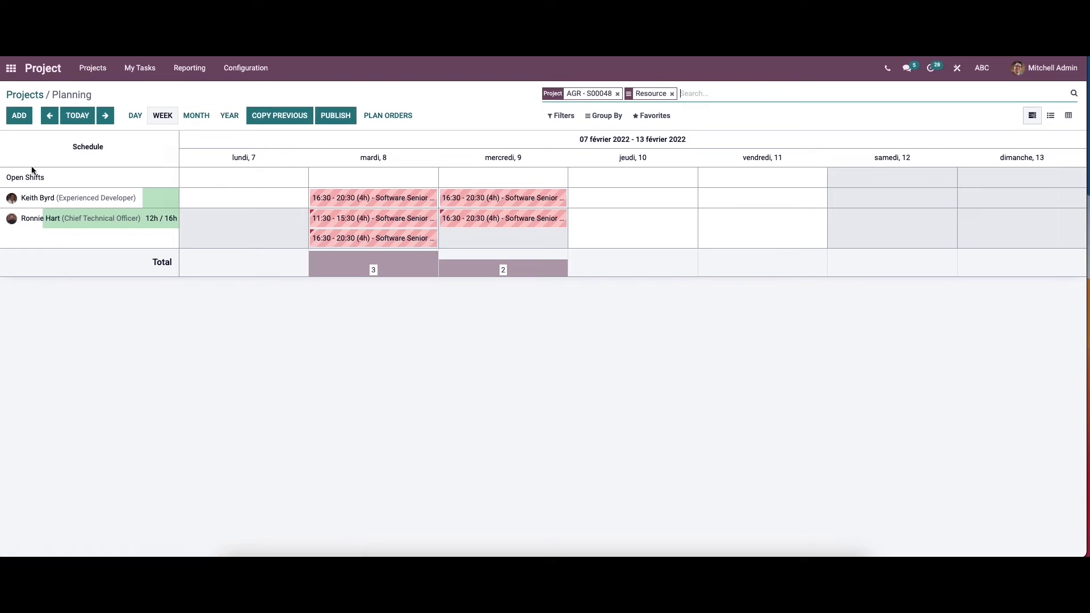
pyautogui.click(32, 94)
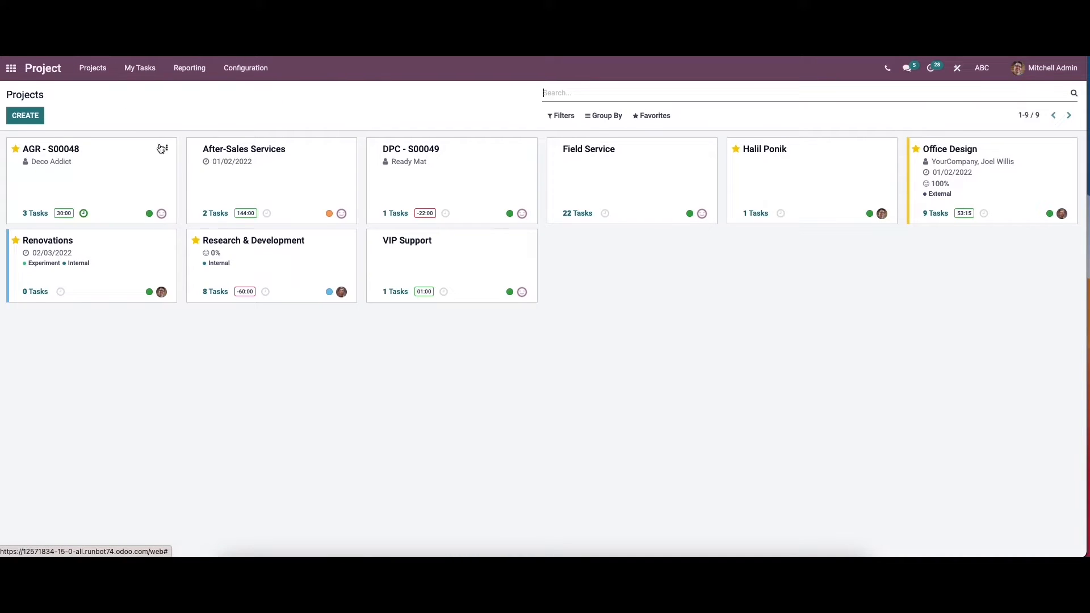
# Create a new project update for AGR - S00048 titled "Weekly review".
pyautogui.click(167, 149)
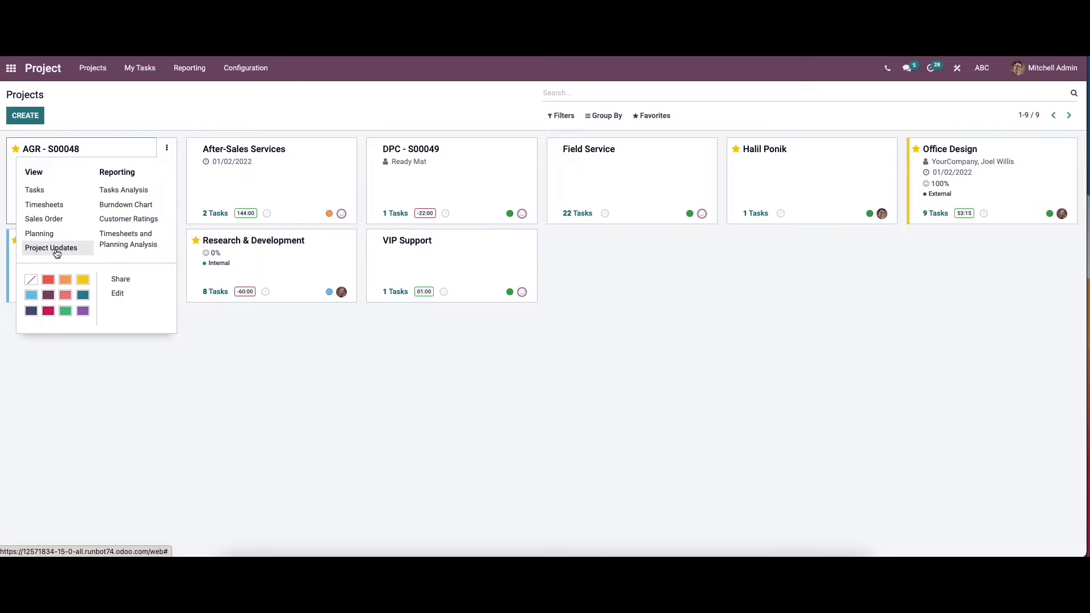
pyautogui.click(56, 250)
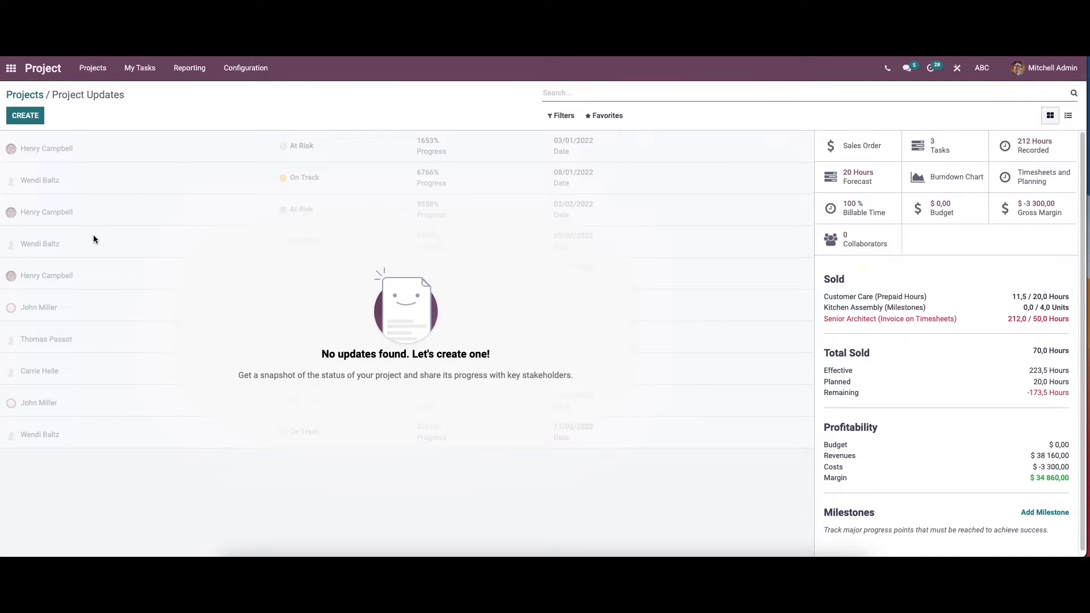
pyautogui.click(23, 116)
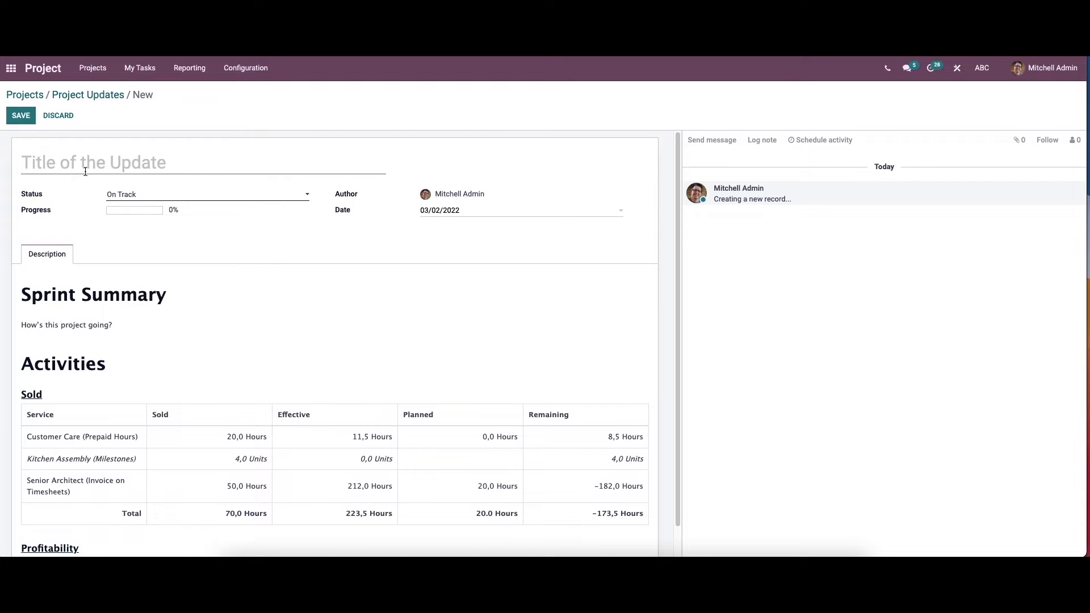
pyautogui.write('Weekly')
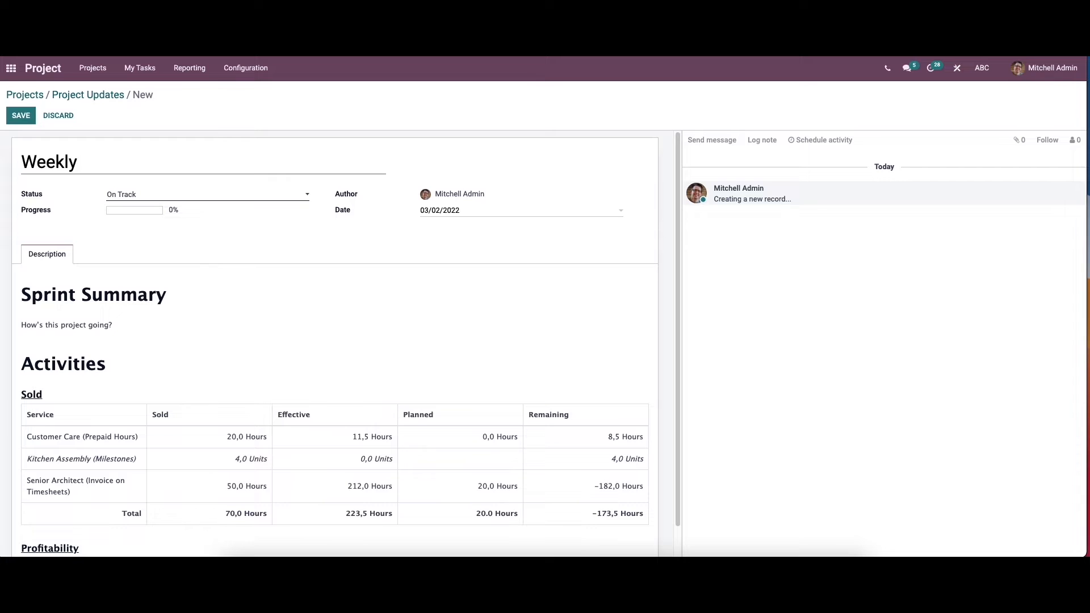
pyautogui.write(' review')
# Keep the update's status as On Track and set its progress to 50%.
pyautogui.click(171, 200)
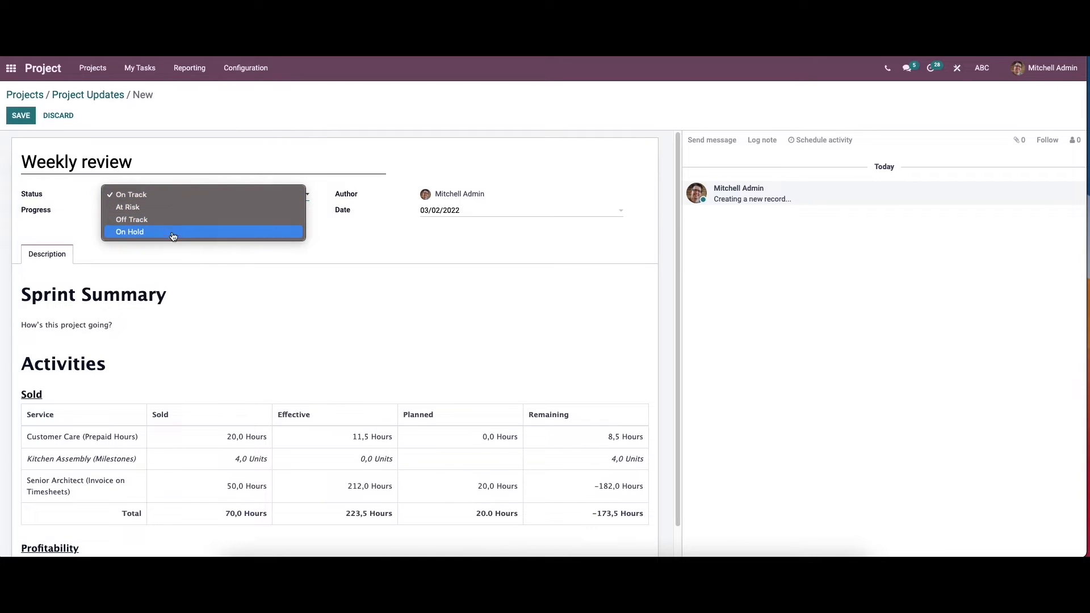
pyautogui.click(164, 195)
pyautogui.click(170, 210)
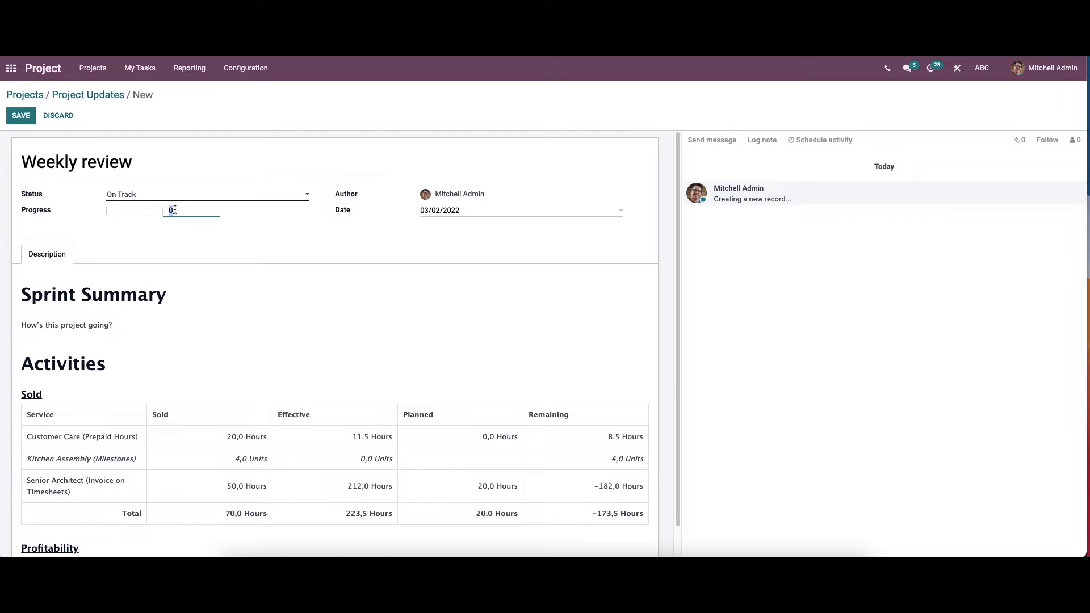
pyautogui.write('50')
pyautogui.click(193, 235)
# Review the update's description, save the update and return to the project updates list.
pyautogui.scroll(-1, 444, 214)
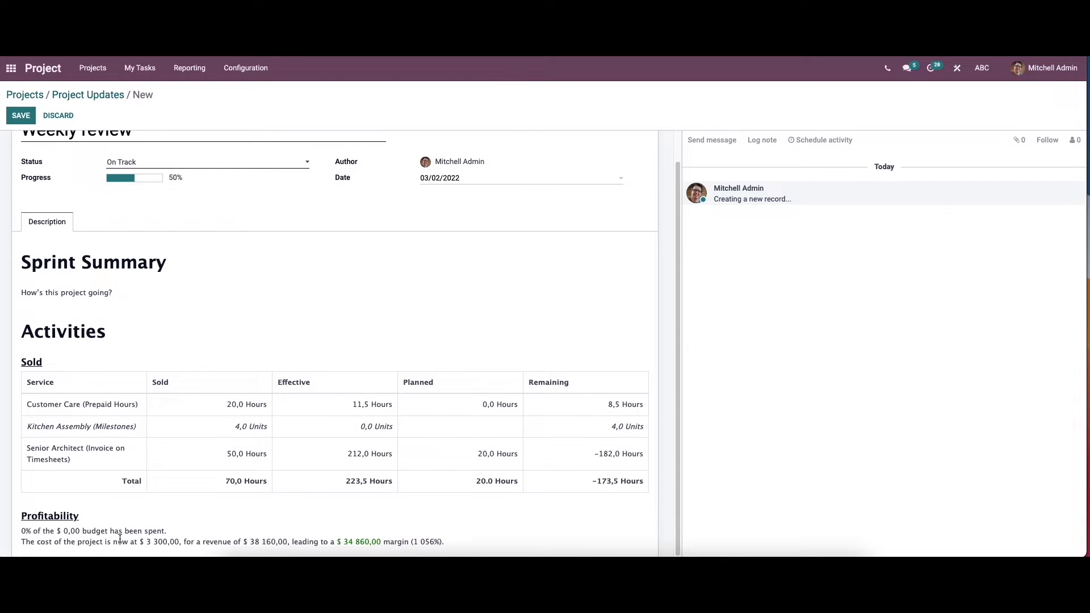
pyautogui.scroll(1, 119, 540)
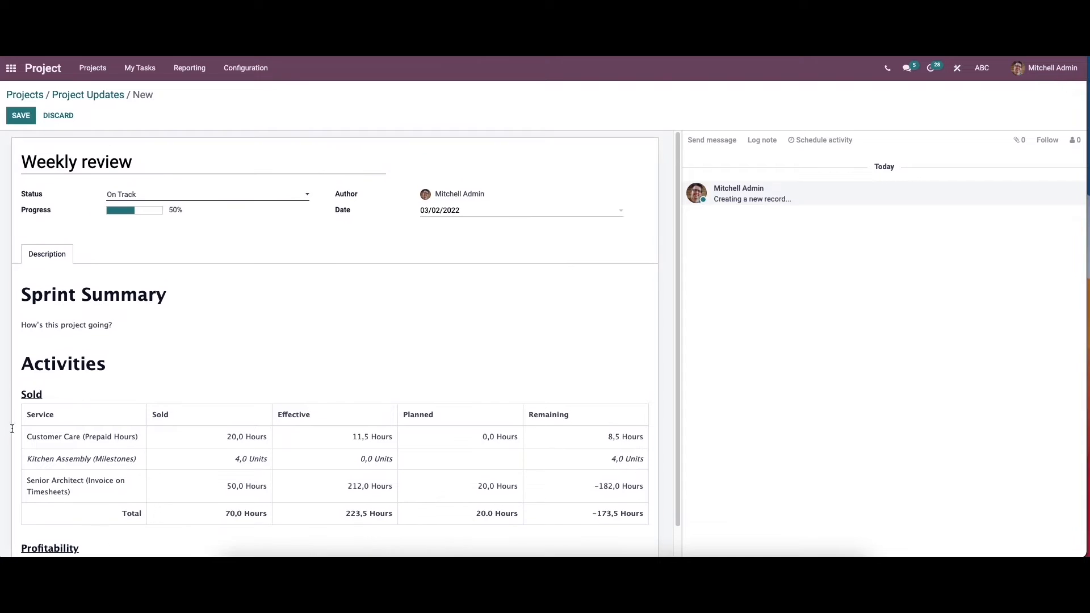
pyautogui.click(28, 116)
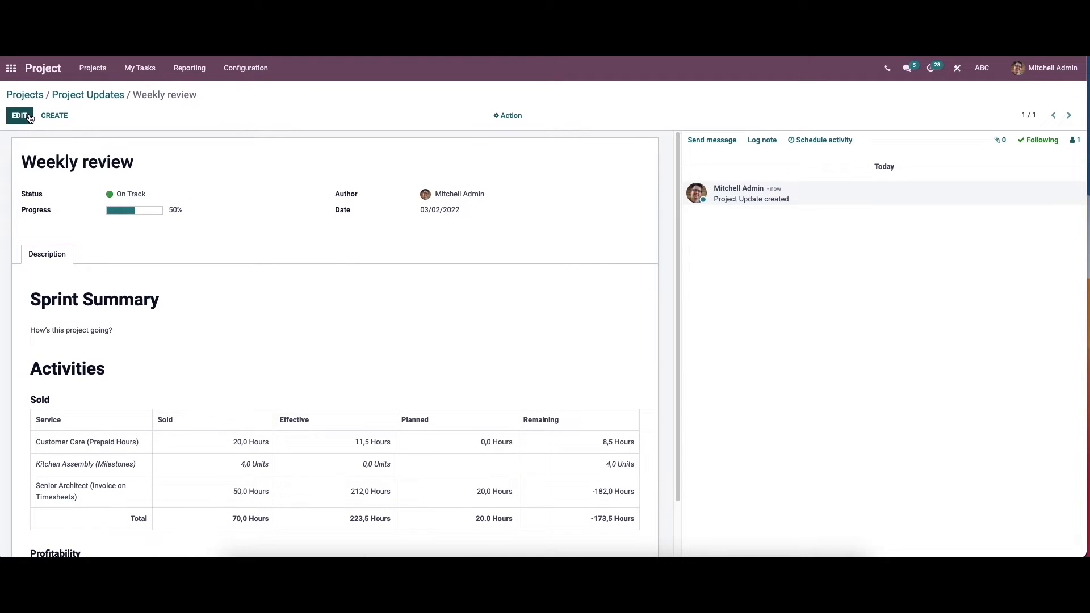
pyautogui.click(90, 95)
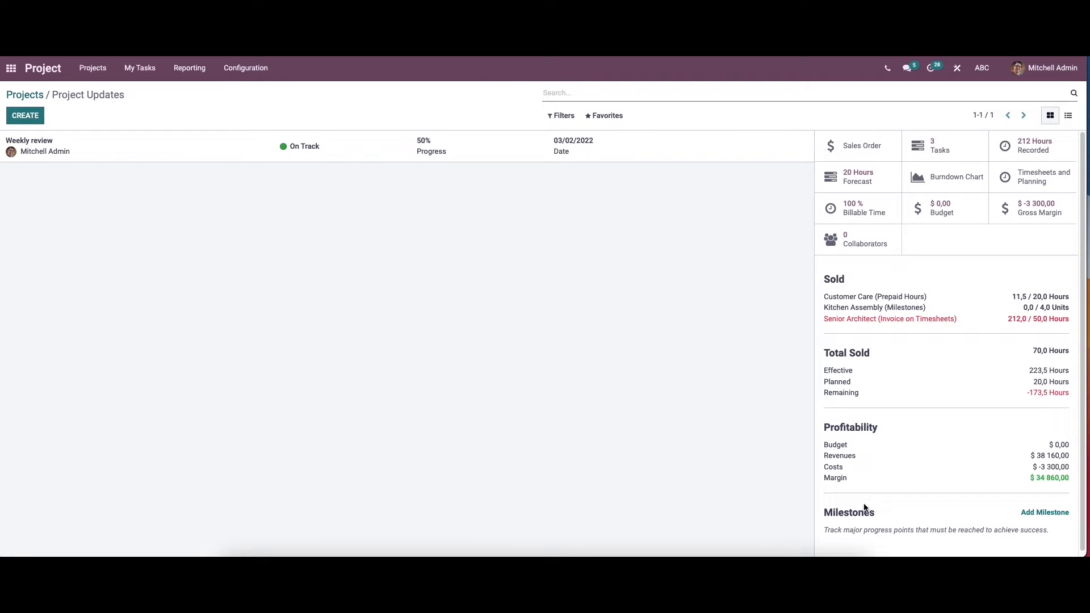
# Add a milestone named "First phase" with the deadline 10/02/2022, marked as reached.
pyautogui.click(1032, 513)
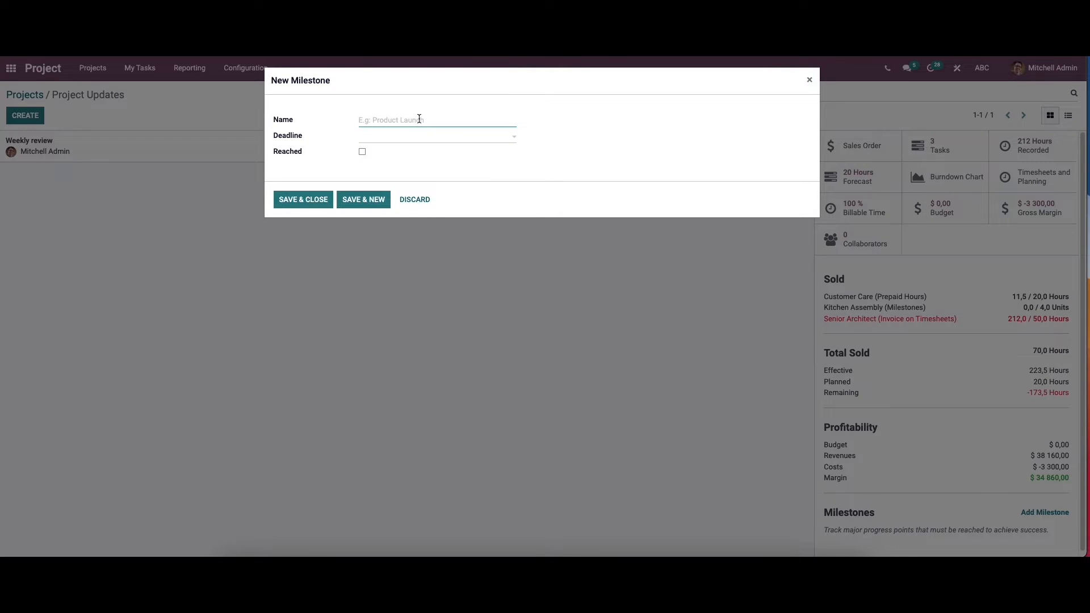
pyautogui.write('First phase')
pyautogui.click(400, 141)
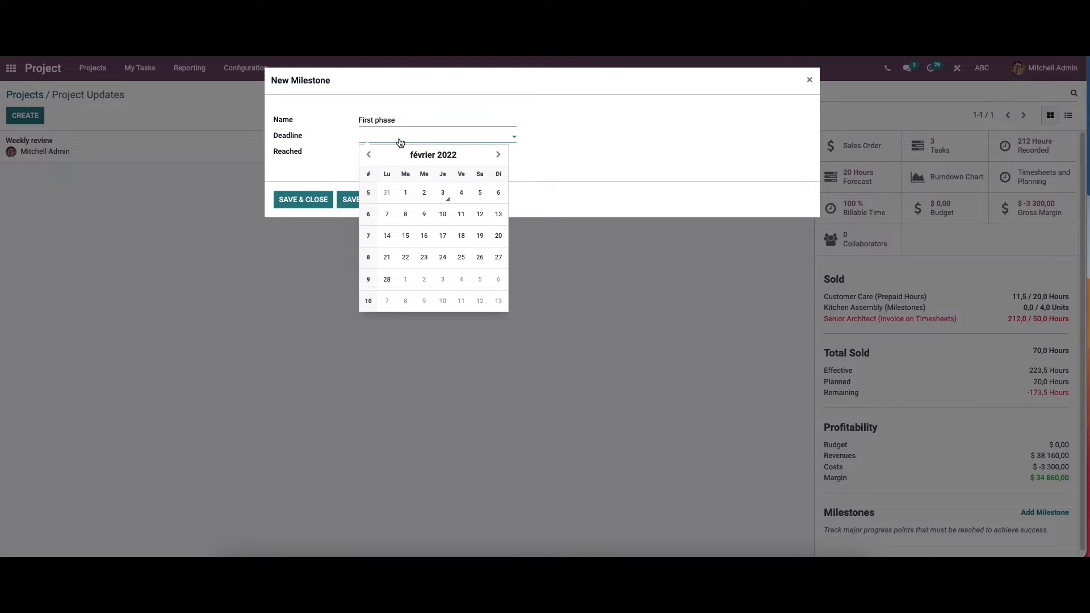
pyautogui.click(443, 214)
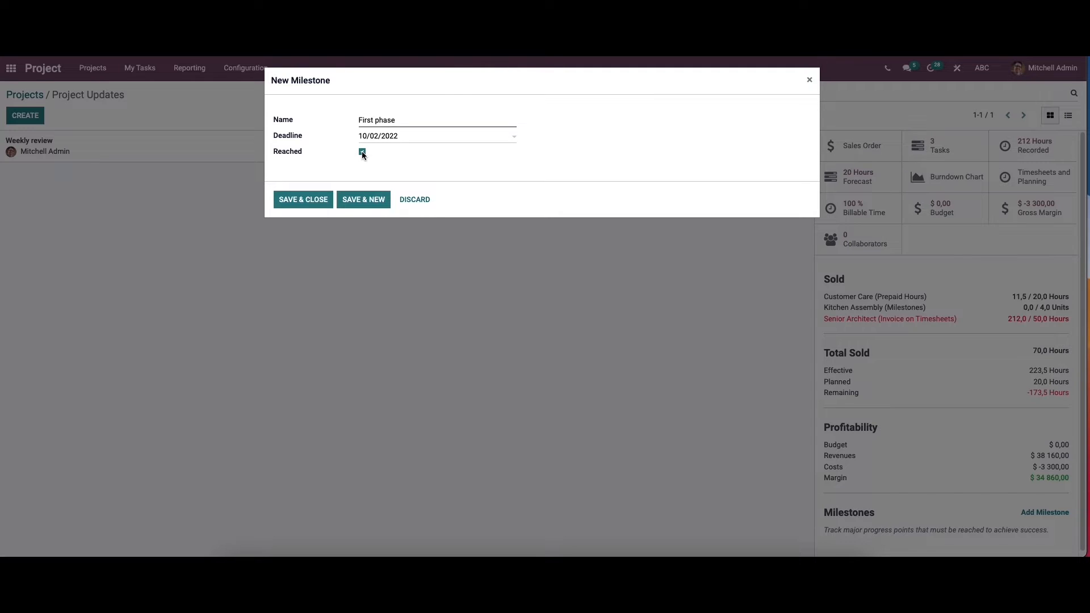
pyautogui.click(316, 203)
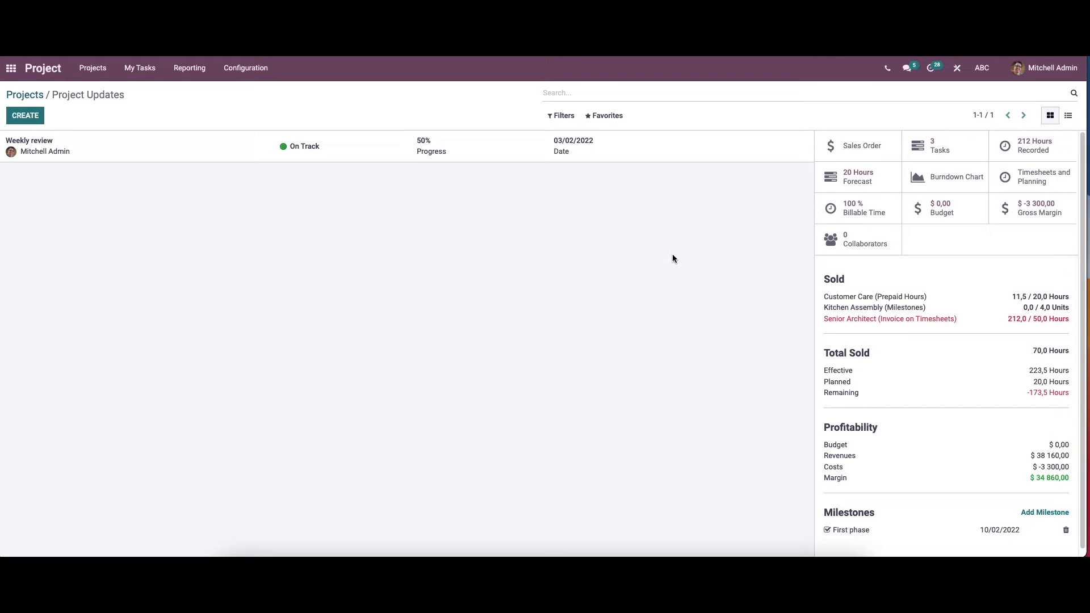
pyautogui.scroll(-1, 1014, 496)
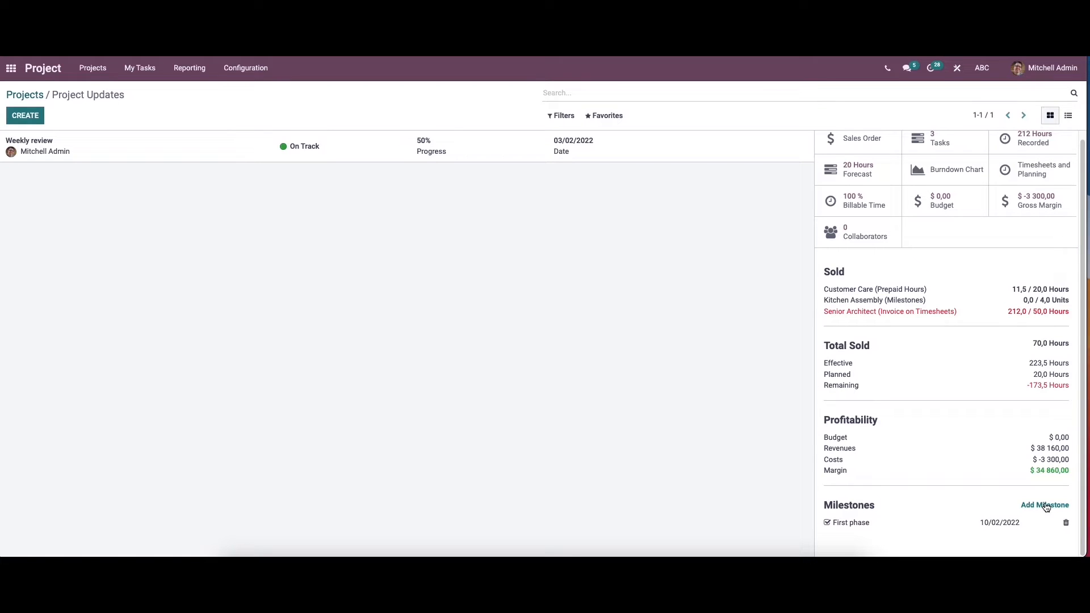
pyautogui.scroll(1, 1046, 507)
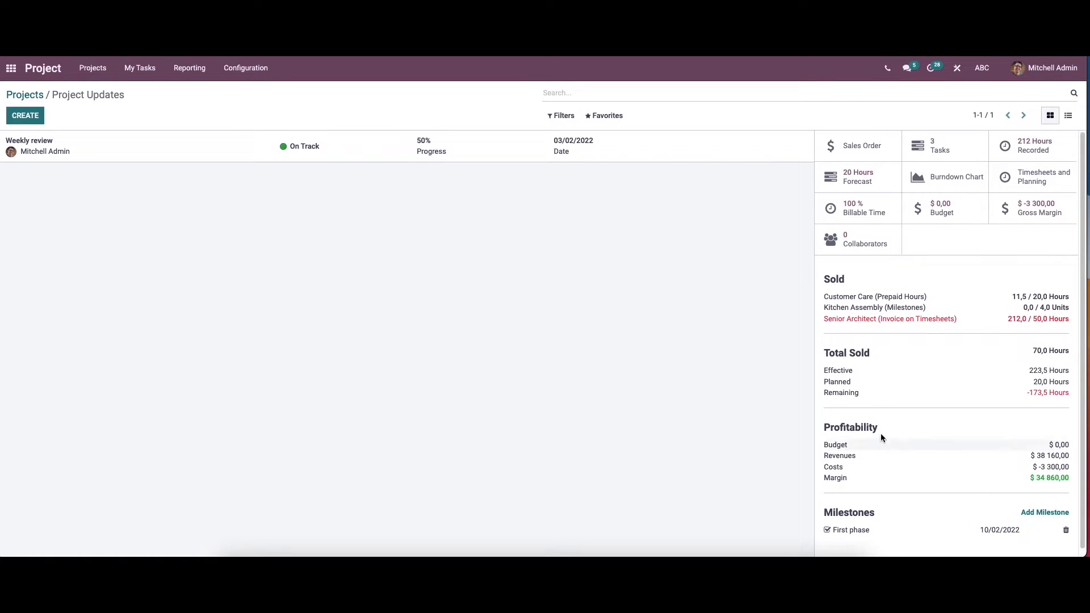
# View the Tasks Analysis report of the AGR - S00048 project and return to the projects overview.
pyautogui.click(36, 94)
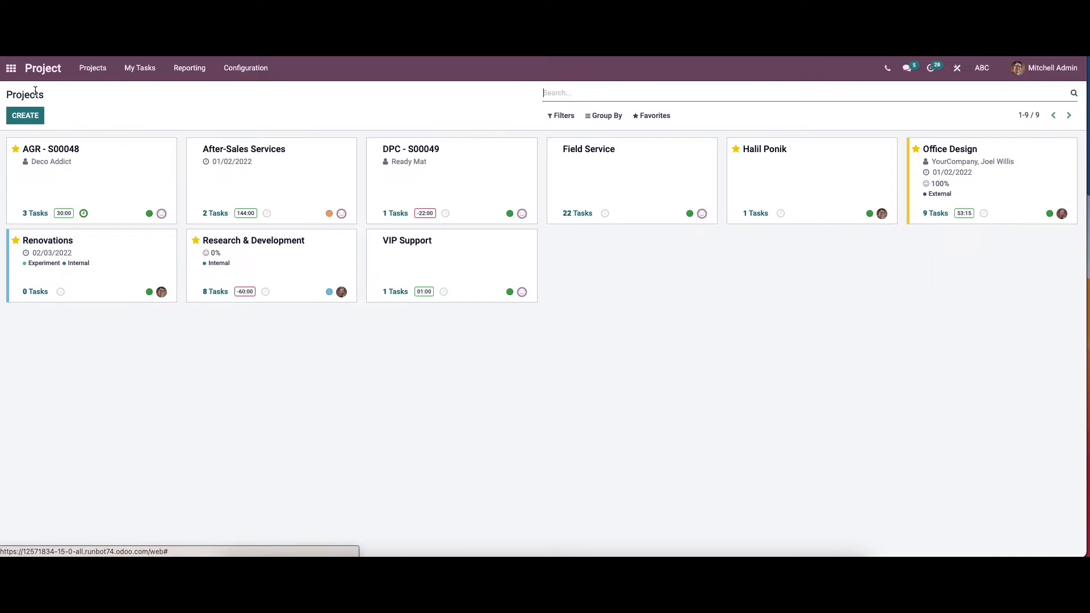
pyautogui.click(168, 149)
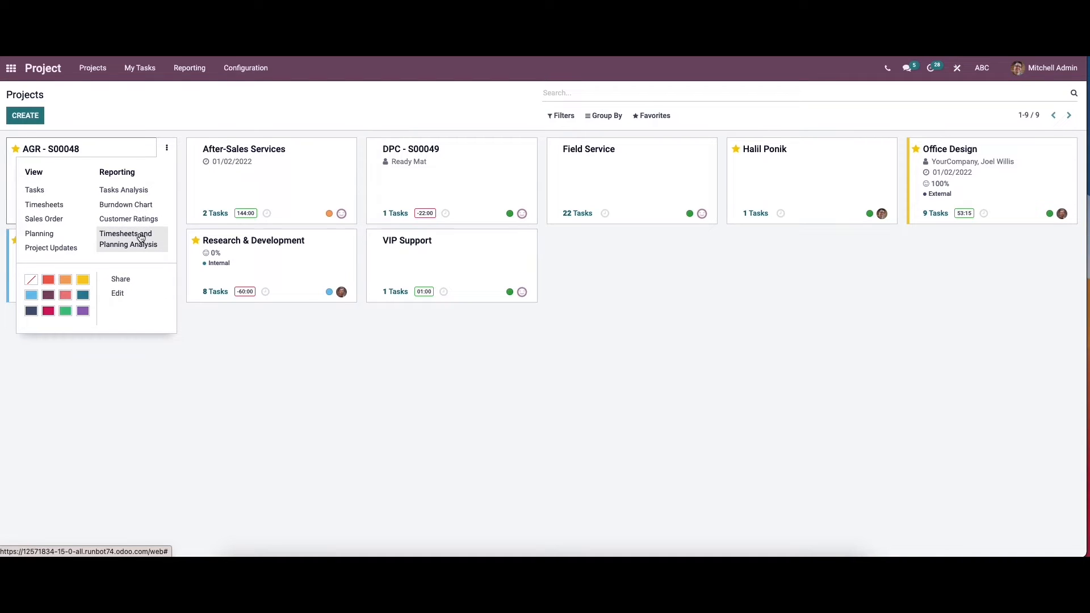
pyautogui.click(126, 196)
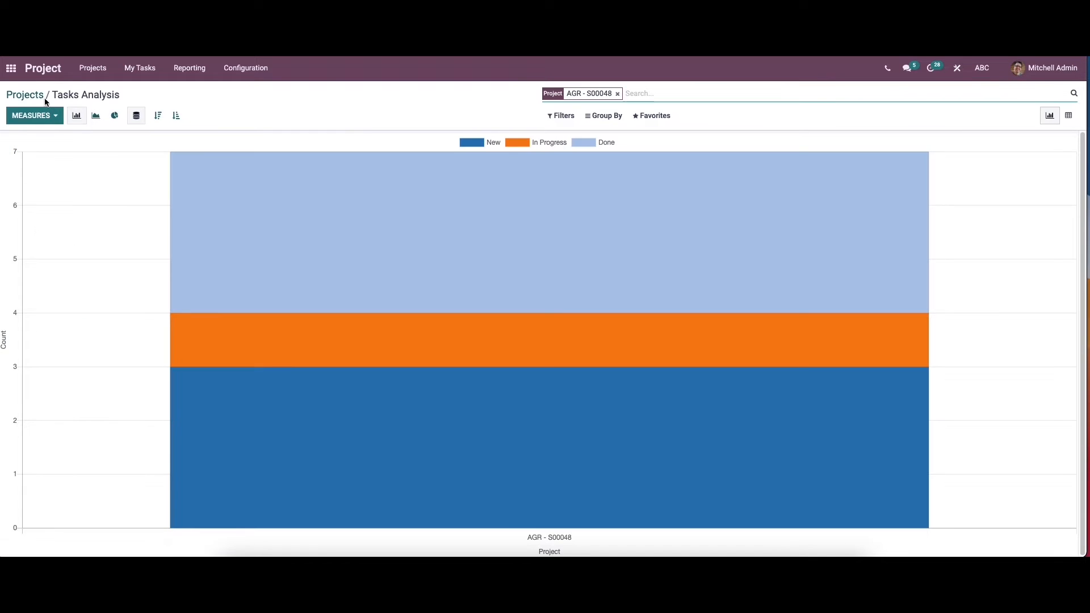
pyautogui.click(43, 97)
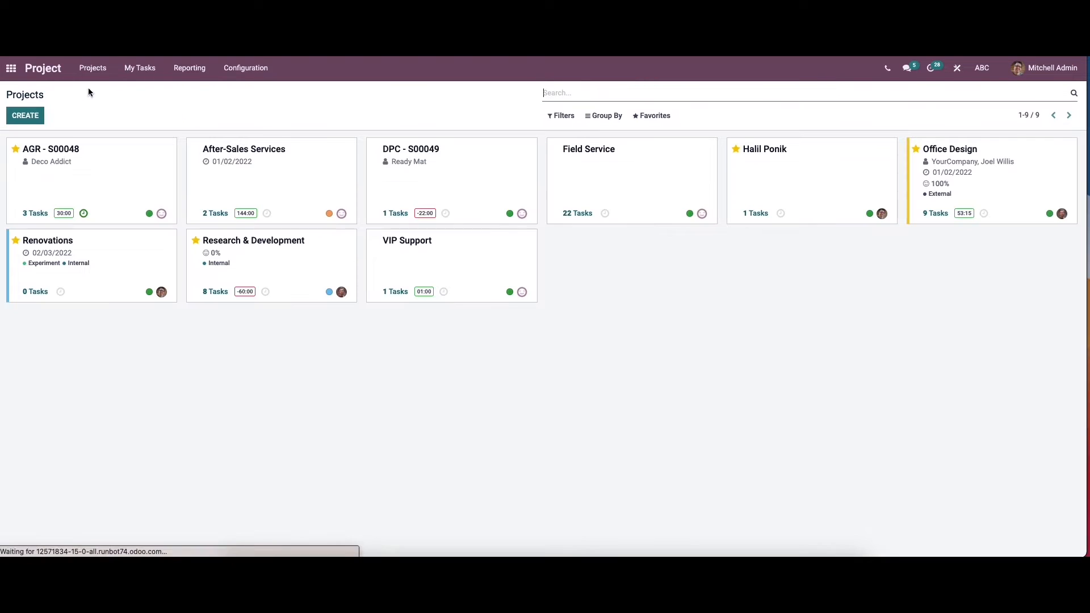
# View the Burndown Chart of the AGR - S00048 project and return to the projects overview.
pyautogui.click(166, 148)
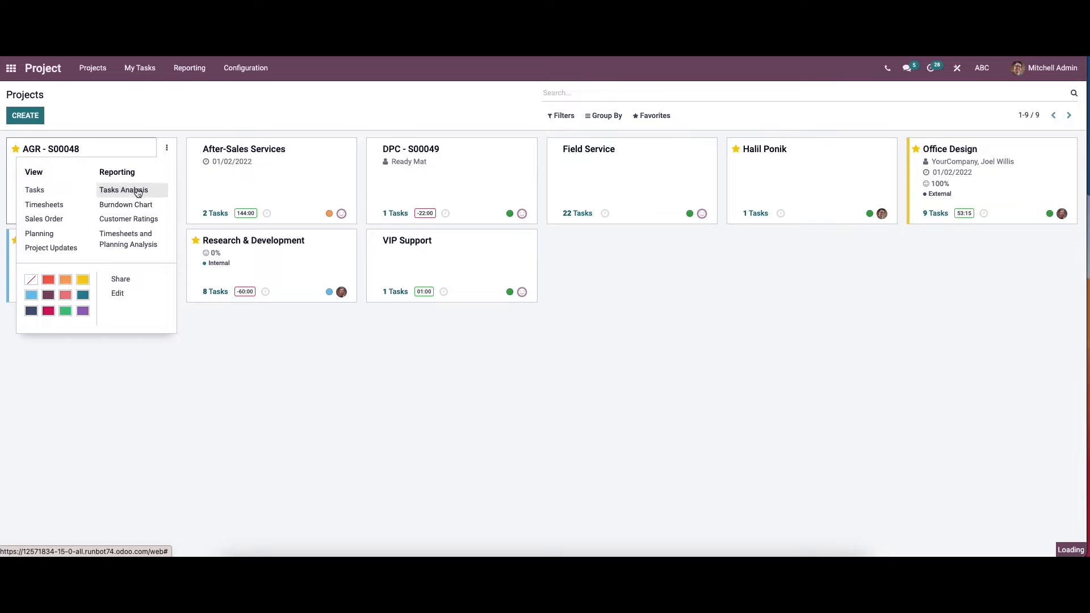
pyautogui.click(143, 203)
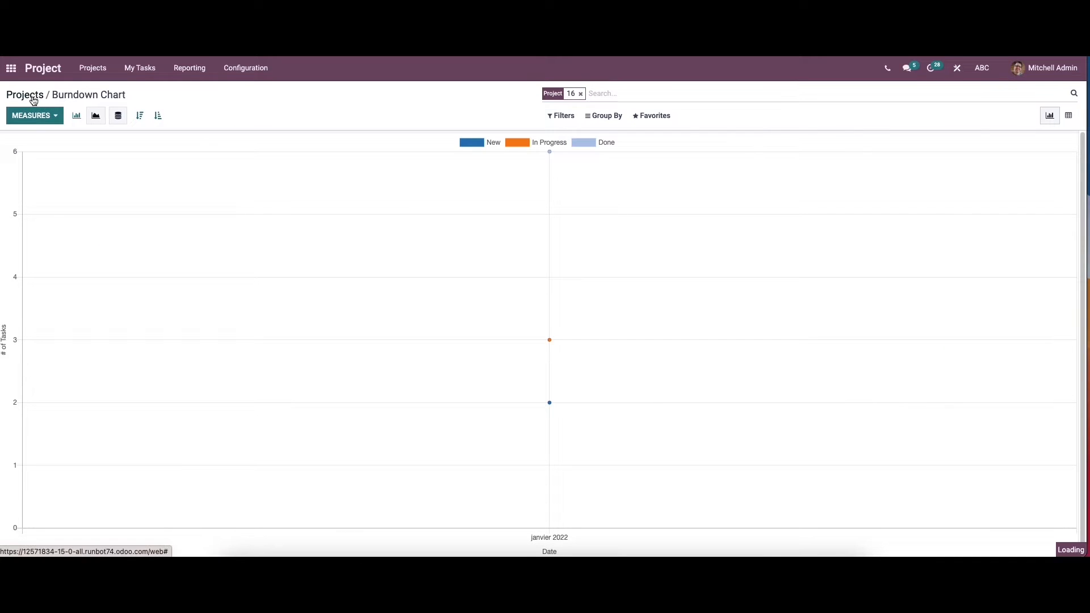
pyautogui.click(33, 97)
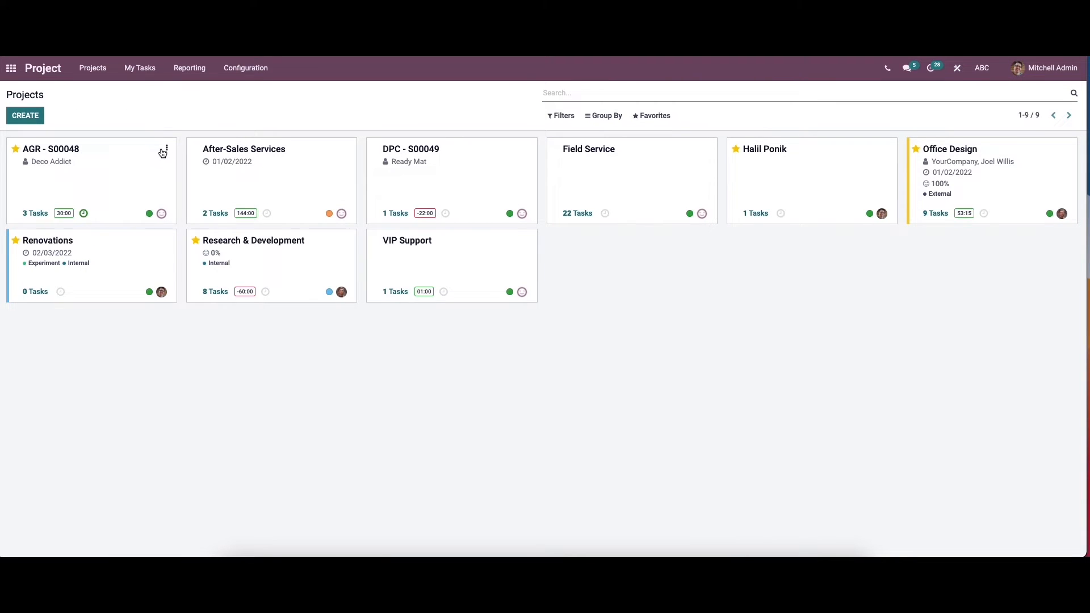
# Set the colour of the AGR - S00048 project card to red.
pyautogui.click(167, 147)
pyautogui.click(155, 222)
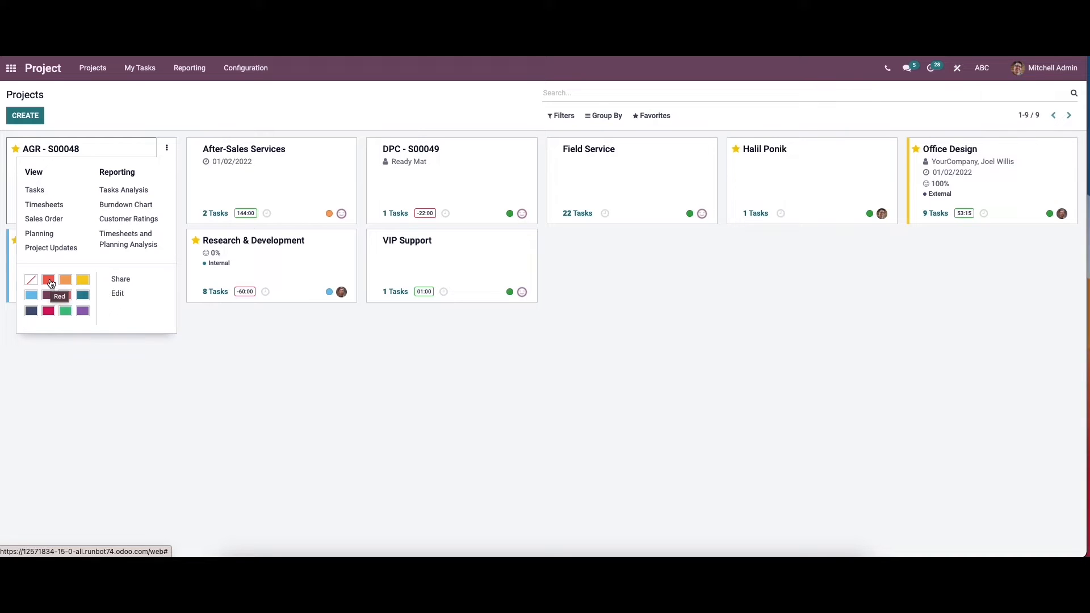
pyautogui.click(48, 280)
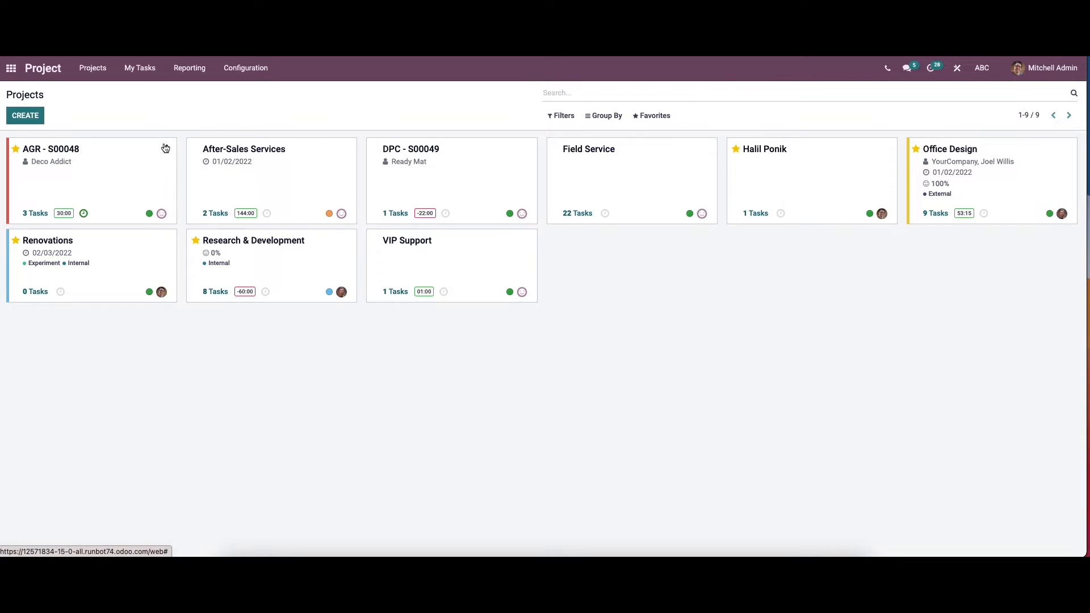
# Open the sharing options of the AGR - S00048 project and examine the invitation and note fields of the Edit access mode.
pyautogui.click(166, 149)
pyautogui.click(134, 280)
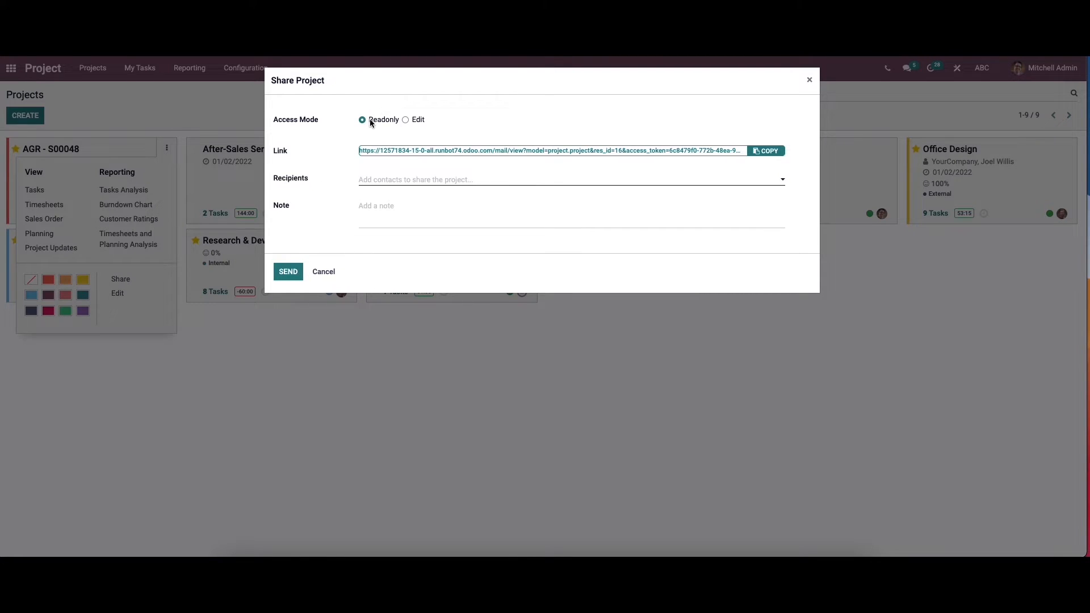
pyautogui.click(407, 121)
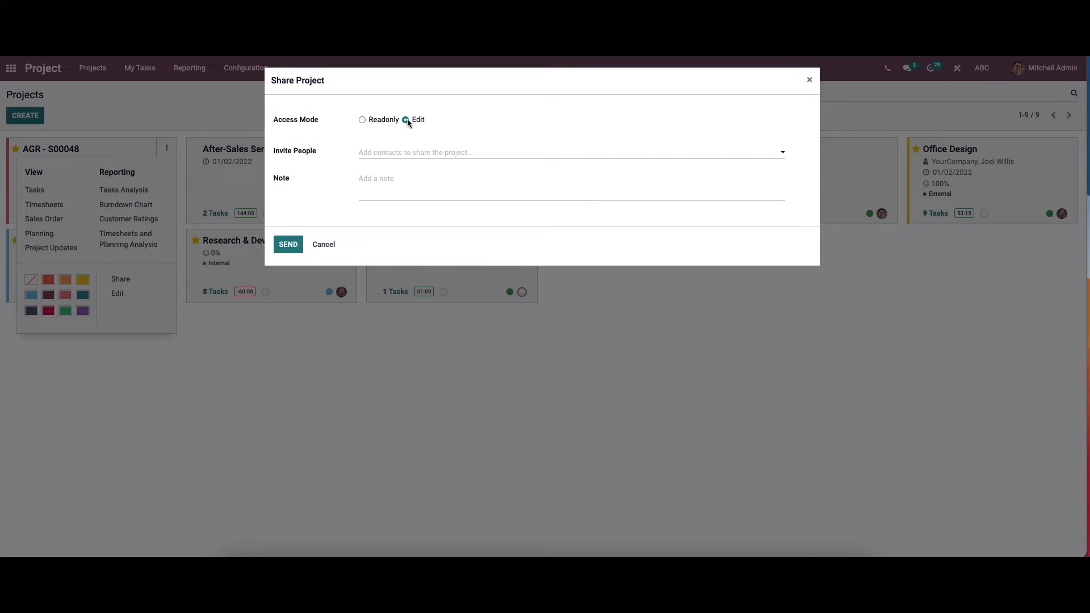
pyautogui.click(384, 152)
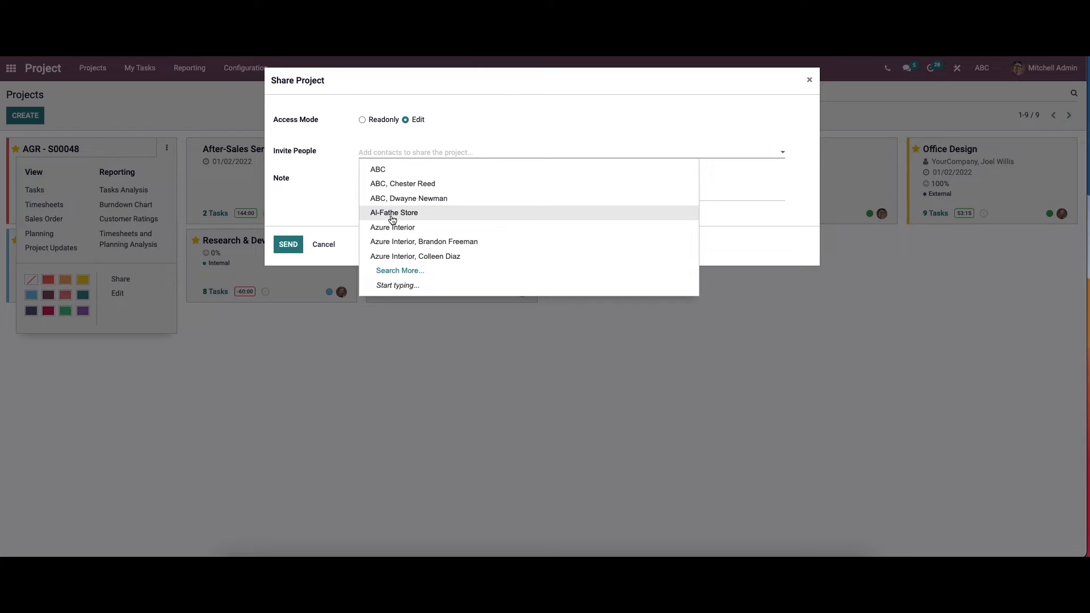
pyautogui.click(347, 206)
pyautogui.click(366, 177)
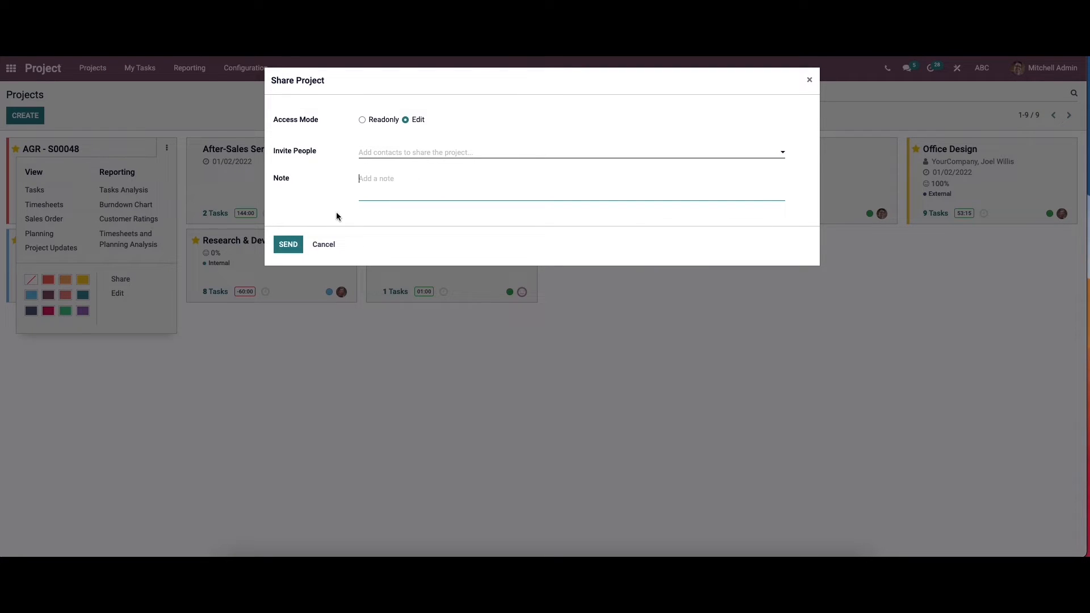
# Share the project in Readonly access mode with The Jackson Group as recipient and send the invitation.
pyautogui.click(362, 121)
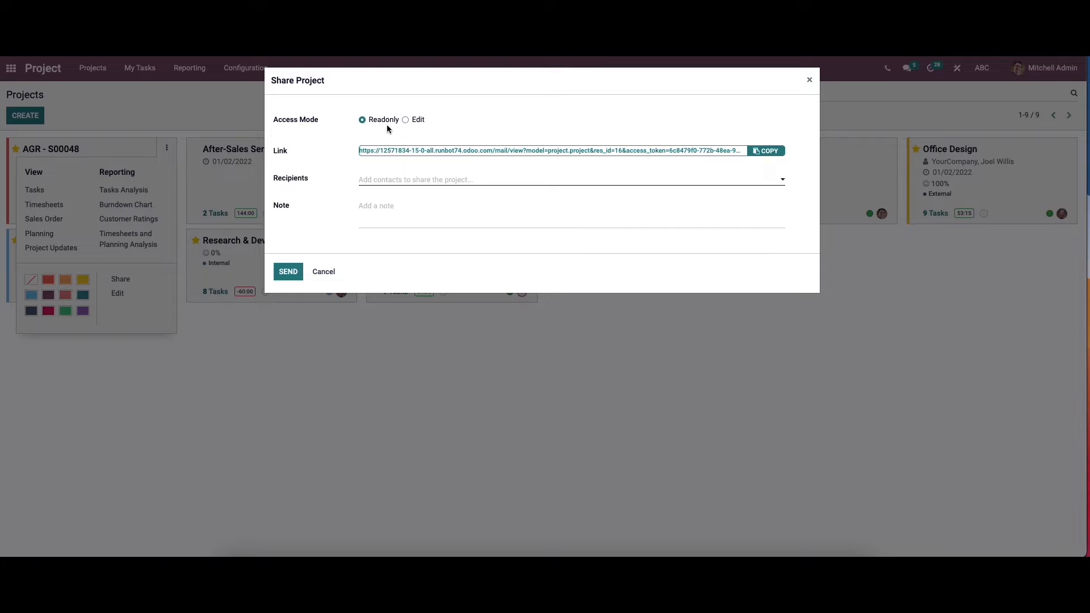
pyautogui.click(385, 180)
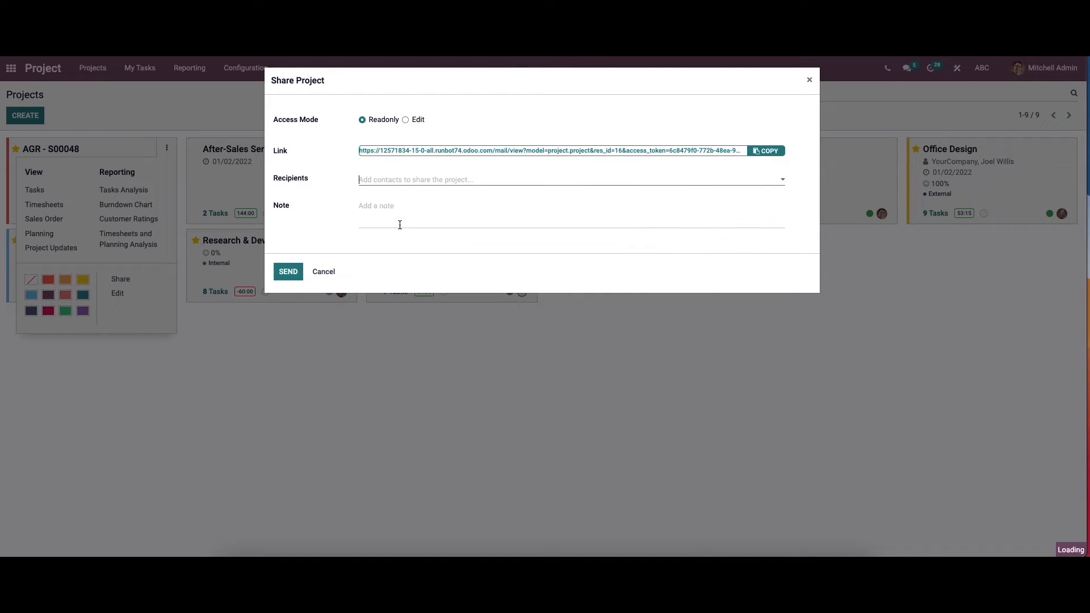
pyautogui.click(416, 180)
pyautogui.click(400, 298)
pyautogui.scroll(-15, 390, 307)
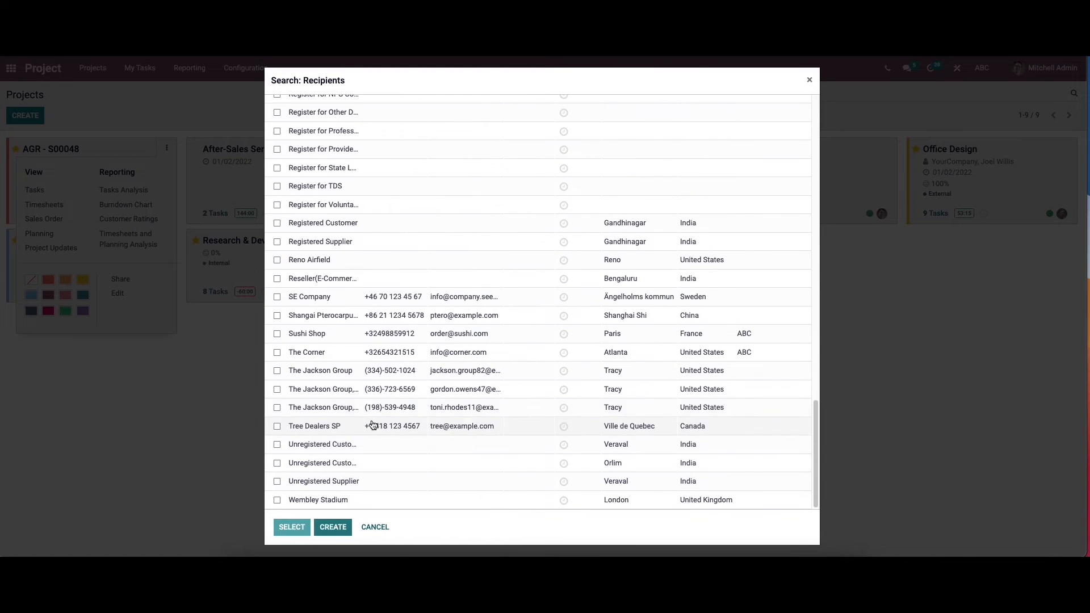
pyautogui.click(366, 371)
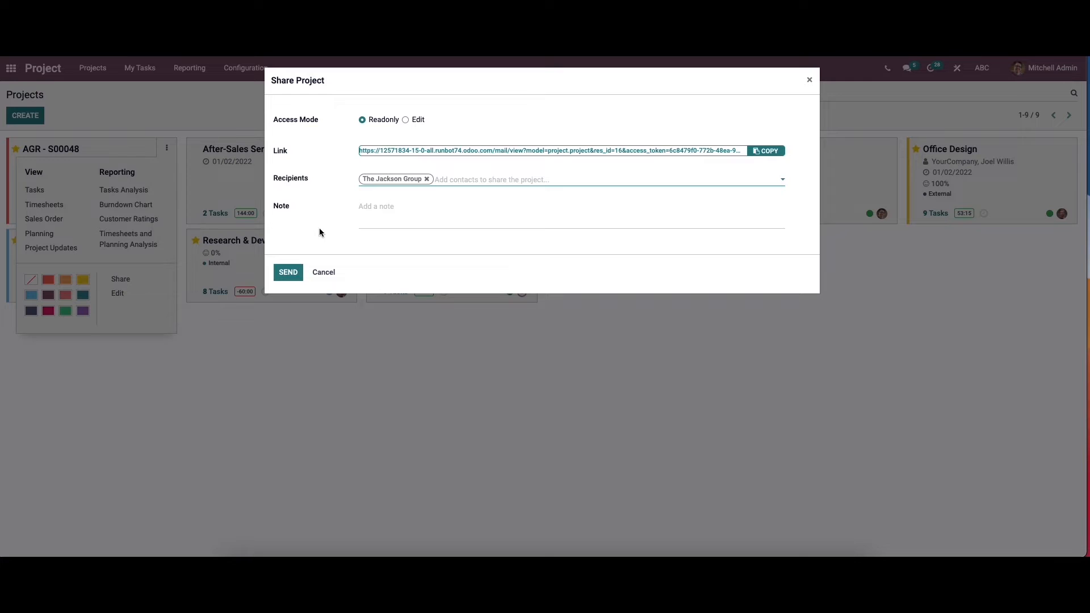
pyautogui.click(288, 273)
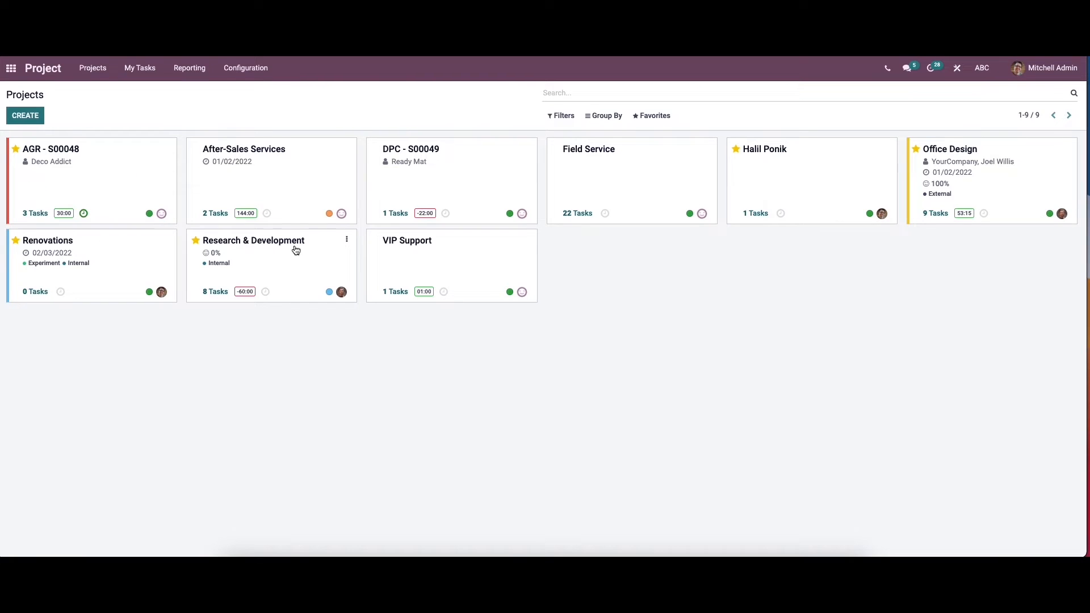
# View the edit form of the AGR - S00048 project, discard it and return to the projects overview.
pyautogui.click(166, 148)
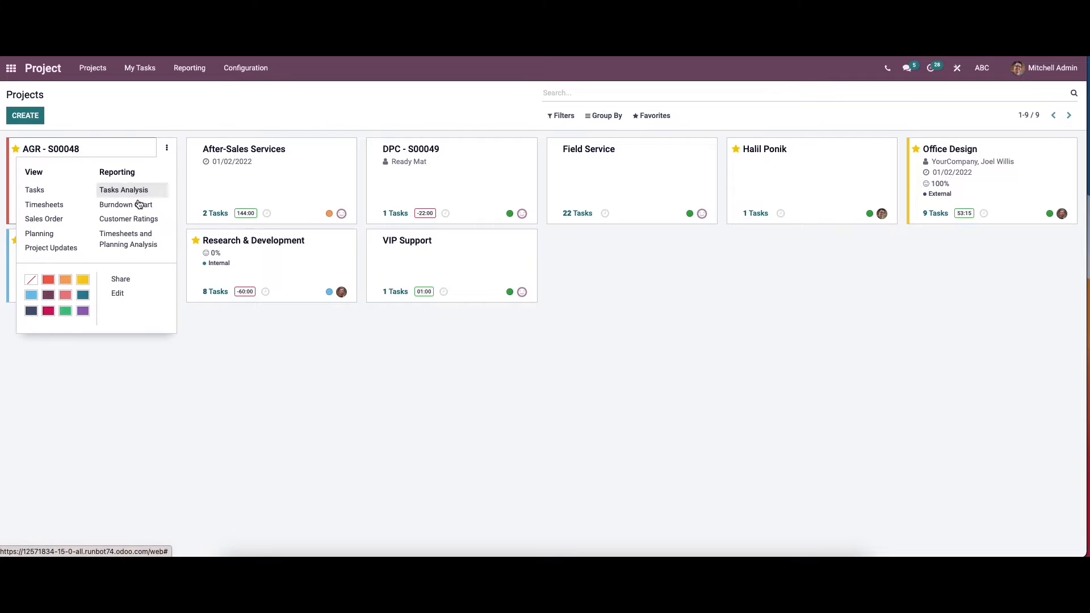
pyautogui.click(139, 299)
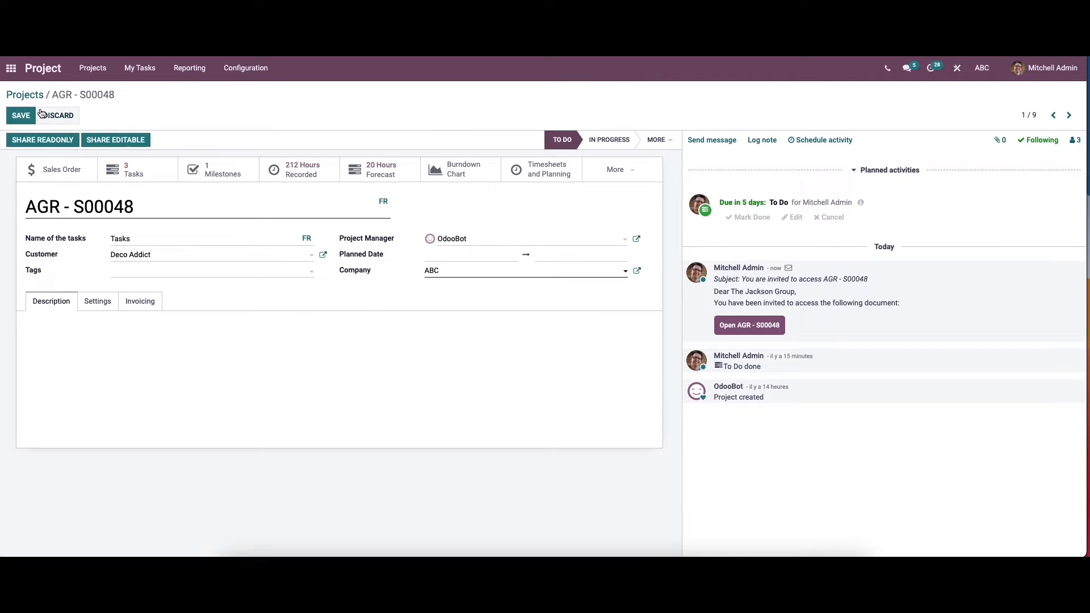
pyautogui.click(52, 116)
pyautogui.click(34, 94)
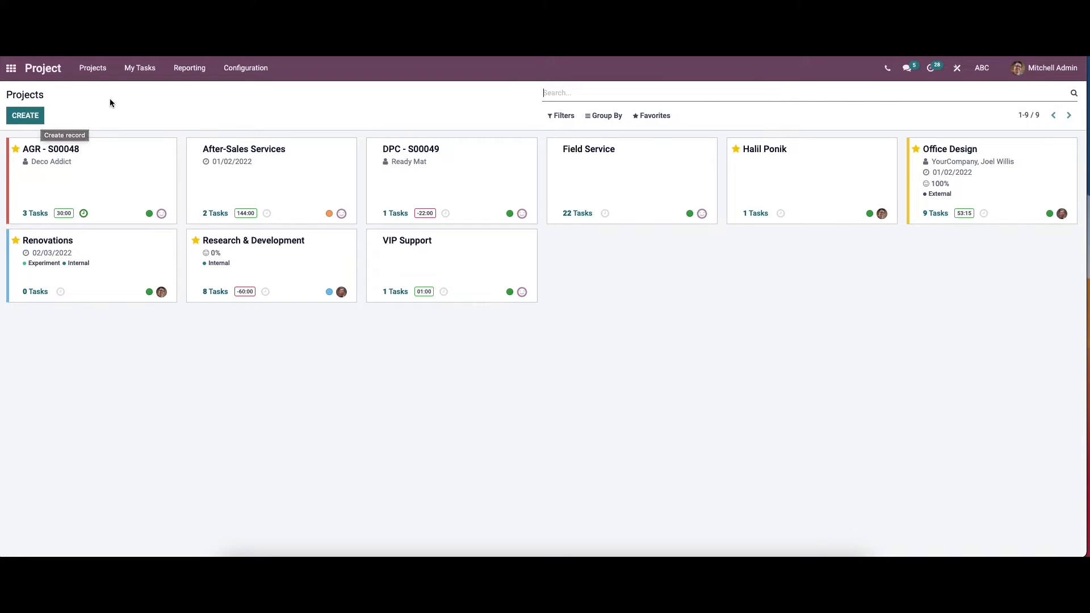
# Review the Project settings and open the list of project stages to configure.
pyautogui.click(236, 69)
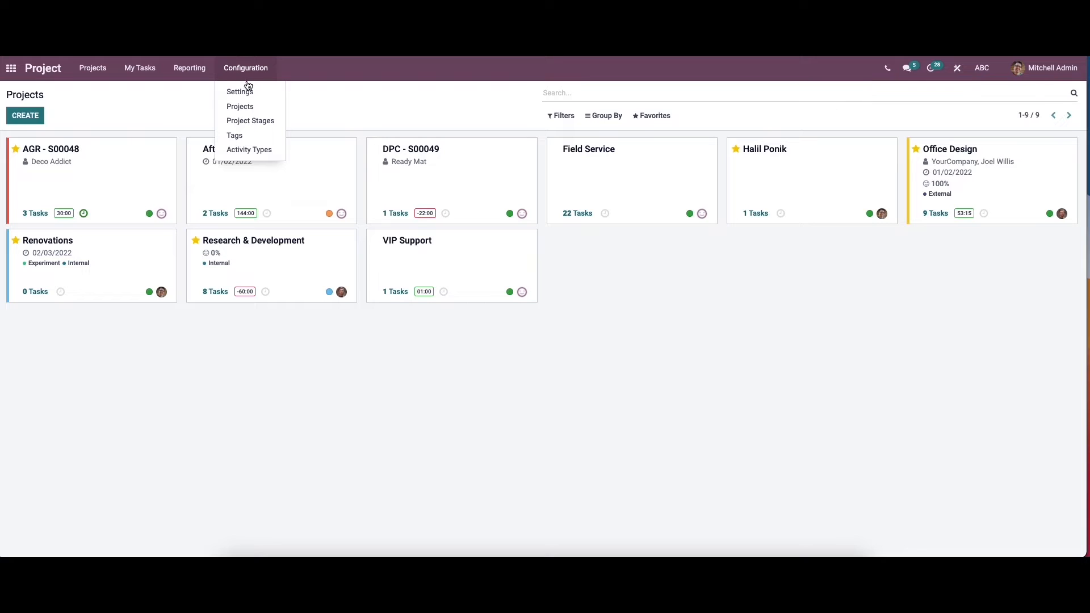
pyautogui.click(255, 92)
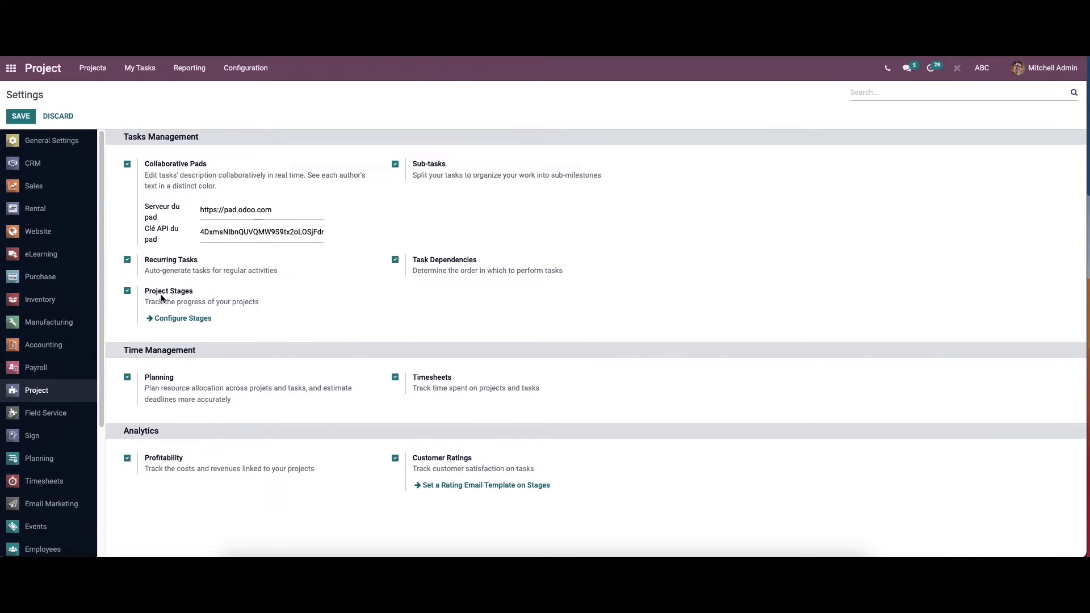
pyautogui.click(186, 320)
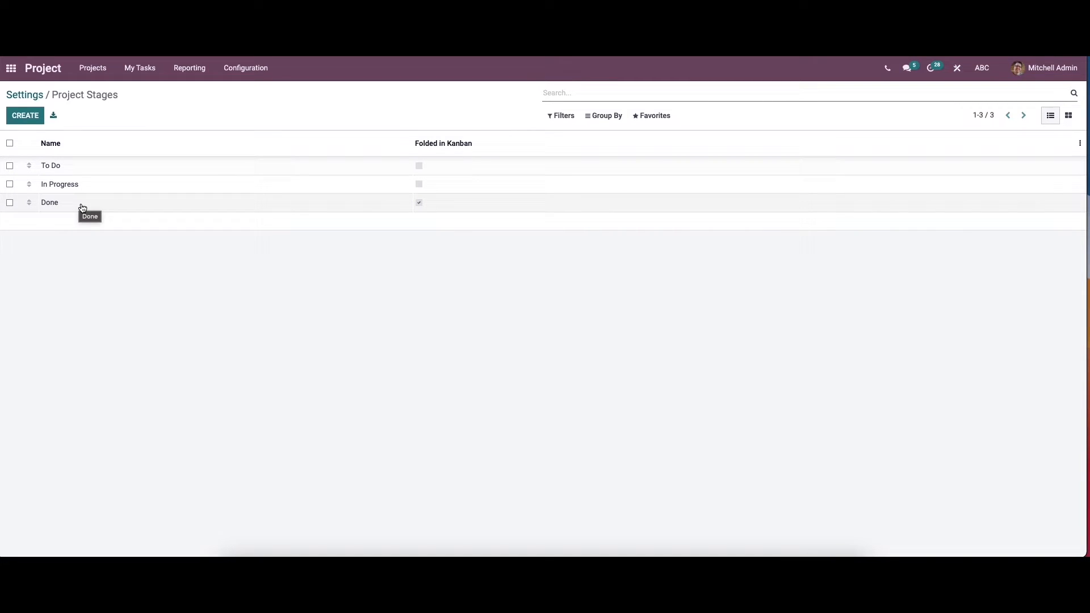
pyautogui.click(48, 164)
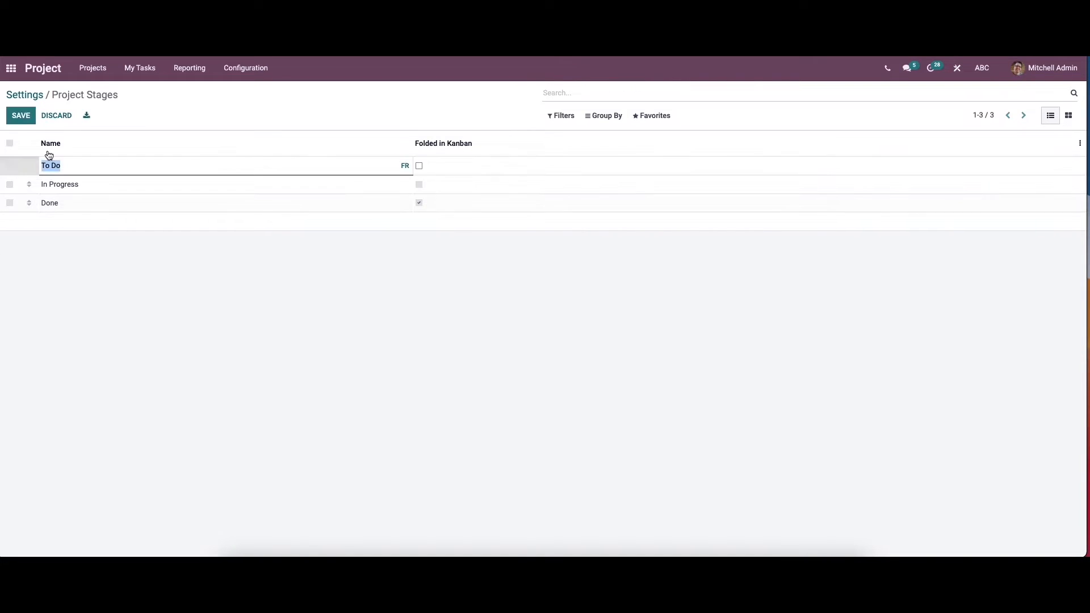
pyautogui.click(43, 118)
# Add a project stage named "Cancelled", folded in Kanban, and save it.
pyautogui.click(25, 116)
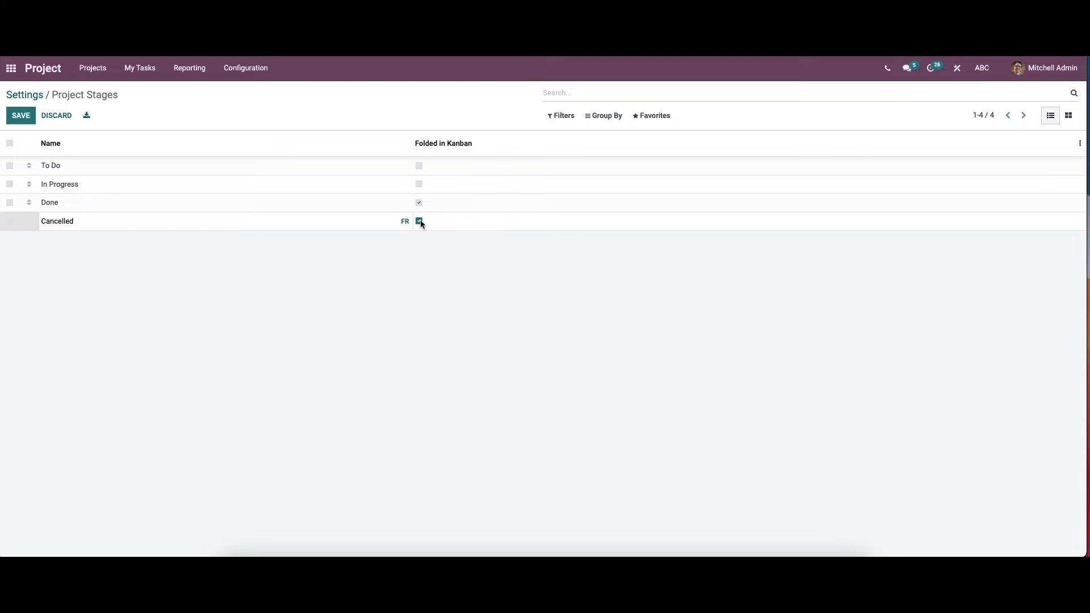
pyautogui.click(419, 221)
pyautogui.click(29, 118)
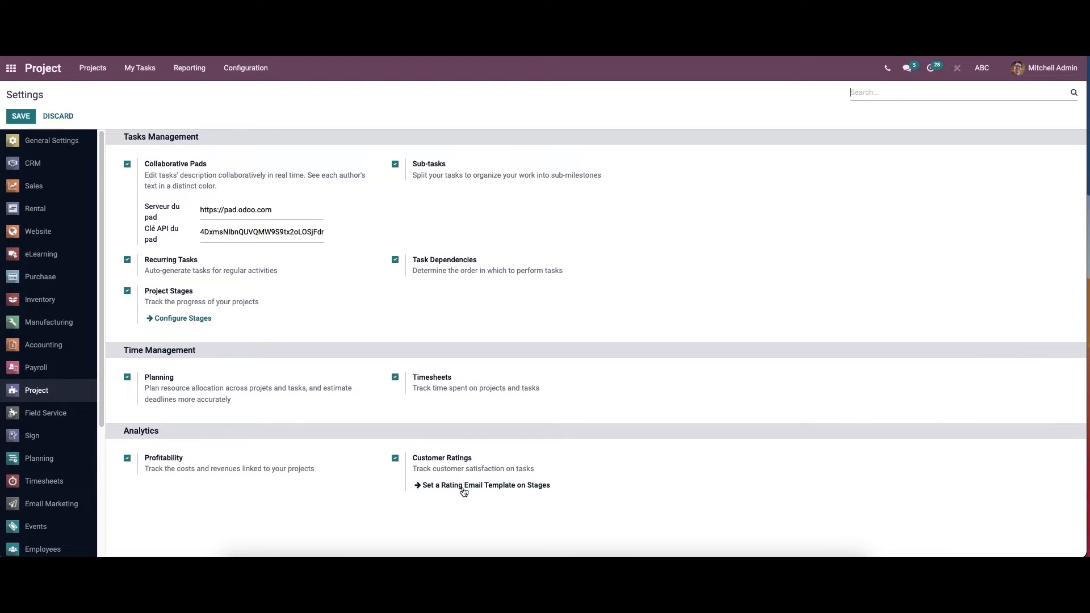
# Open the task stages from the Customer Ratings setting and create a stage named "New".
pyautogui.click(494, 486)
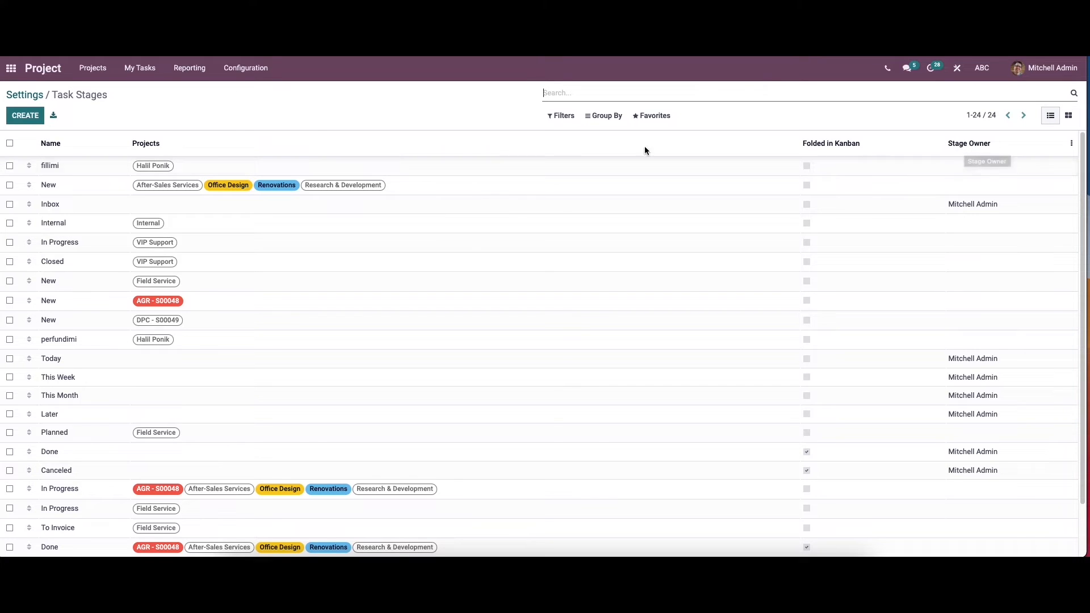
pyautogui.click(26, 116)
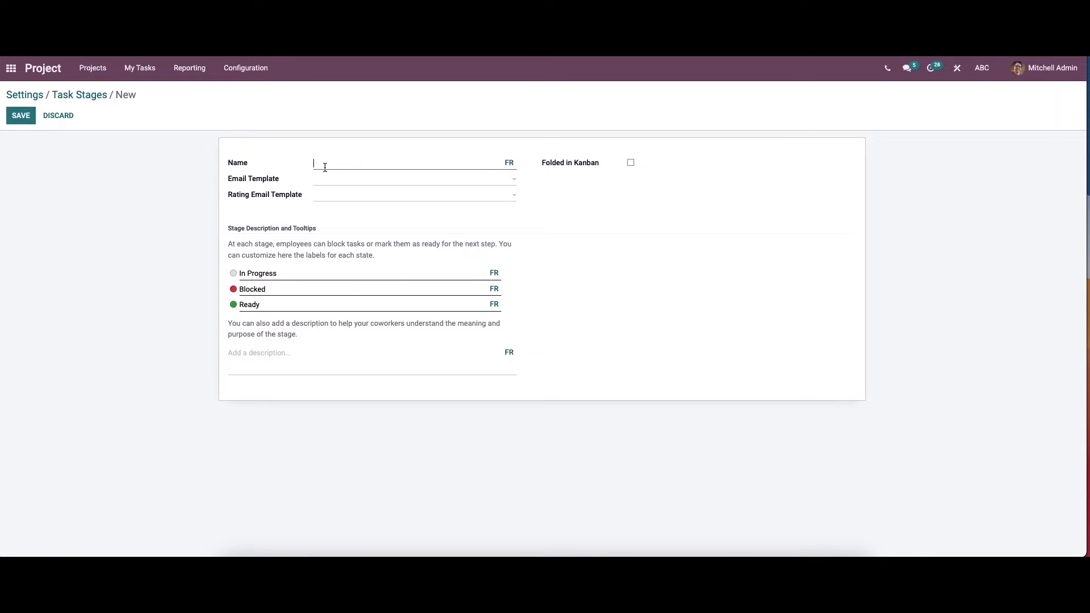
pyautogui.write('New')
# Examine the templates offered for the stage's Email Template and Rating Email Template without choosing one.
pyautogui.click(331, 198)
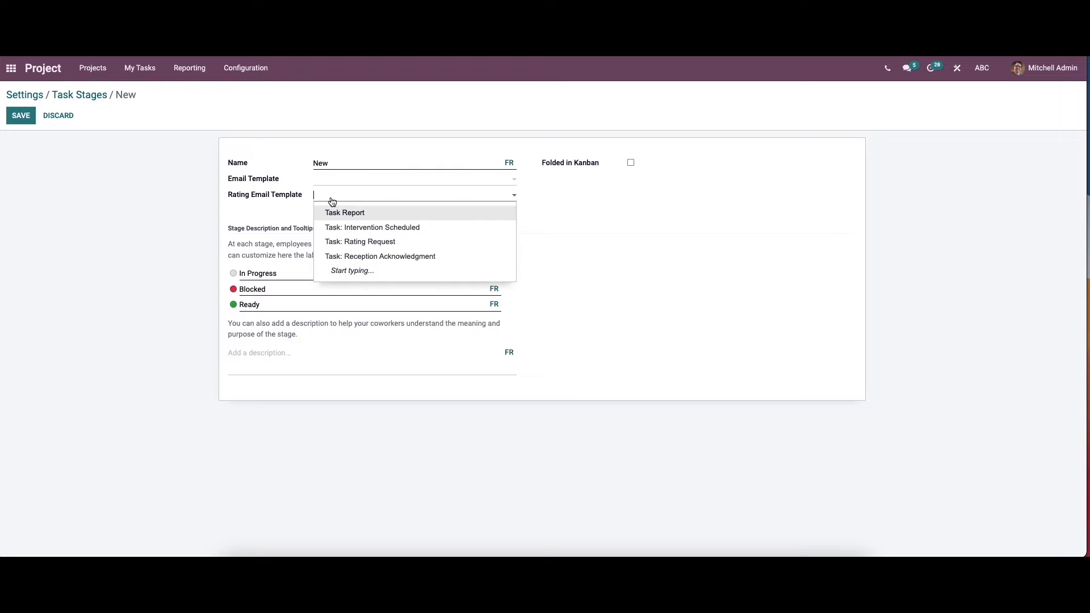
pyautogui.click(334, 179)
pyautogui.click(334, 179)
pyautogui.click(346, 183)
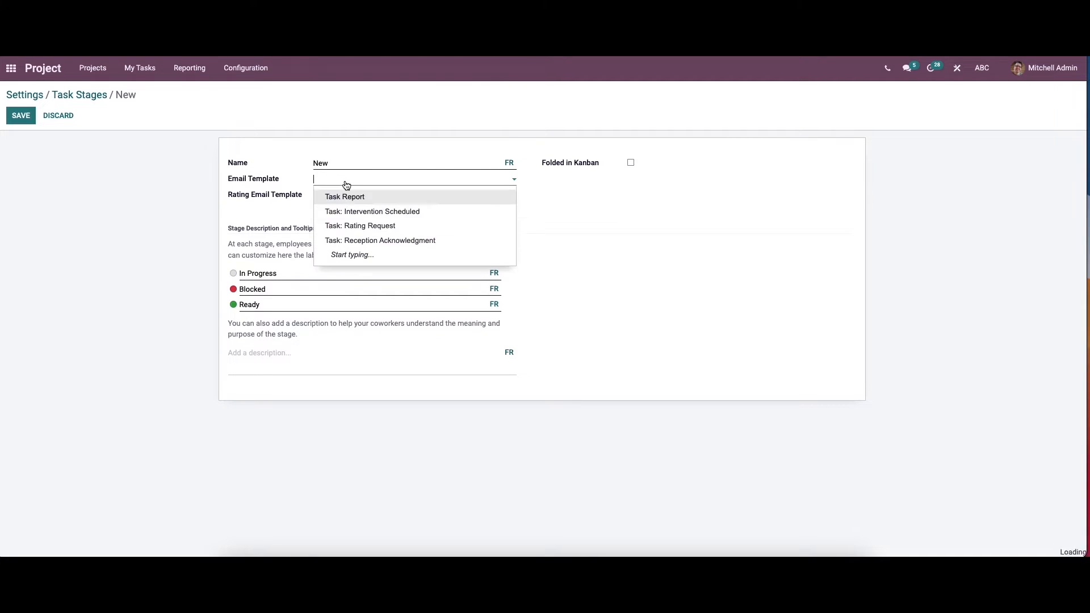
pyautogui.click(307, 191)
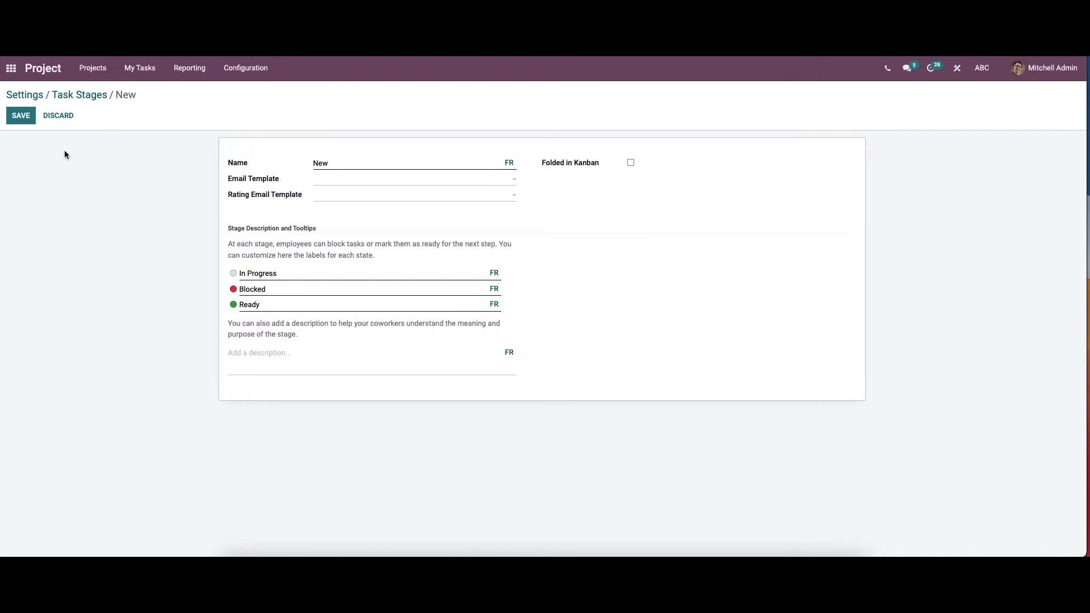
# Save the new task stage and return through the task stages list to the Project settings.
pyautogui.click(25, 117)
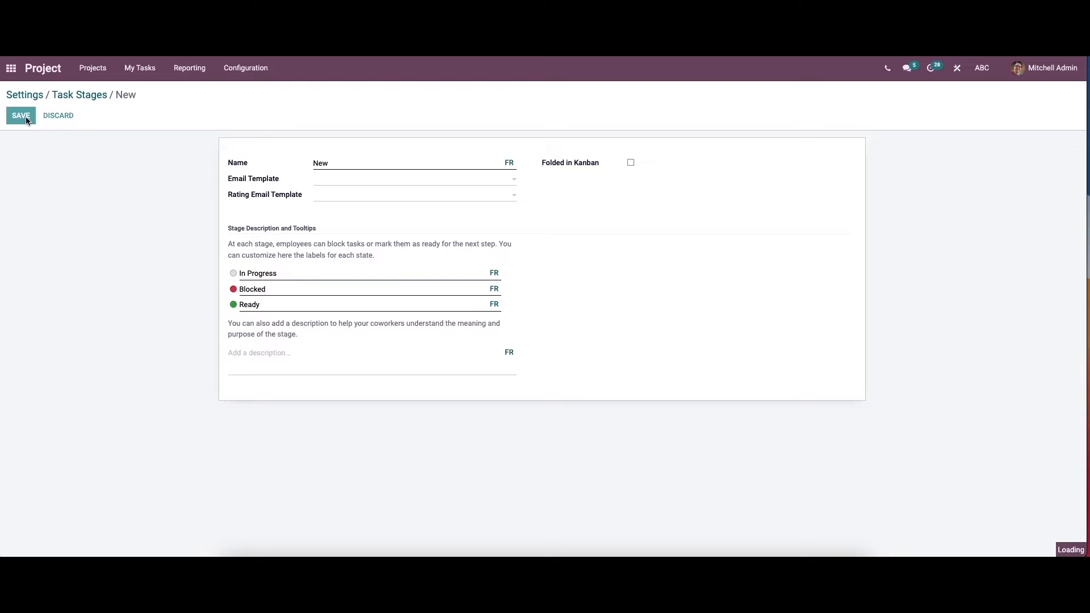
pyautogui.click(69, 98)
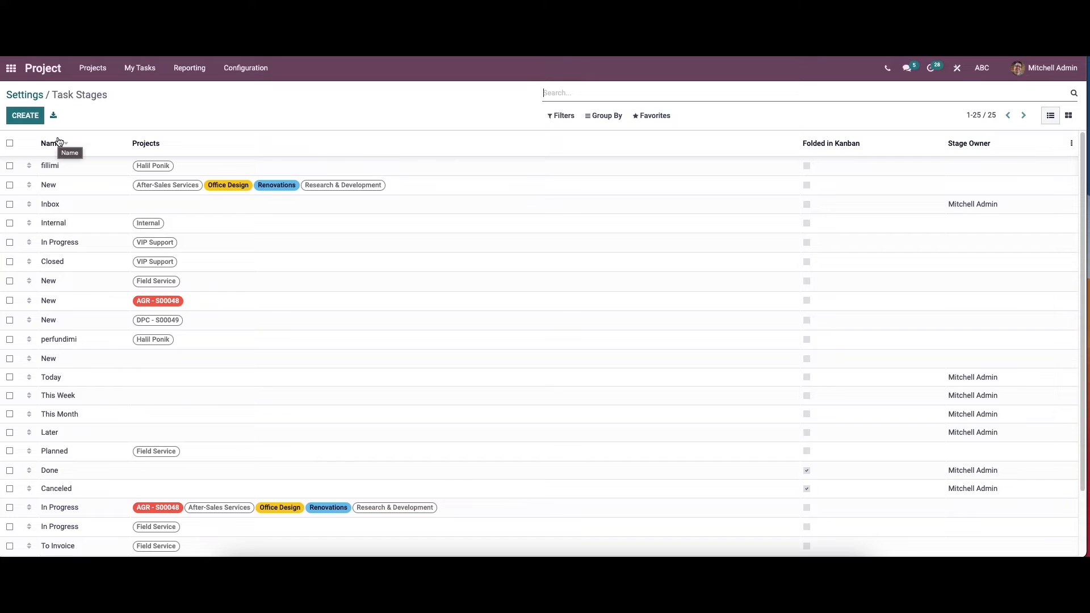
pyautogui.click(29, 98)
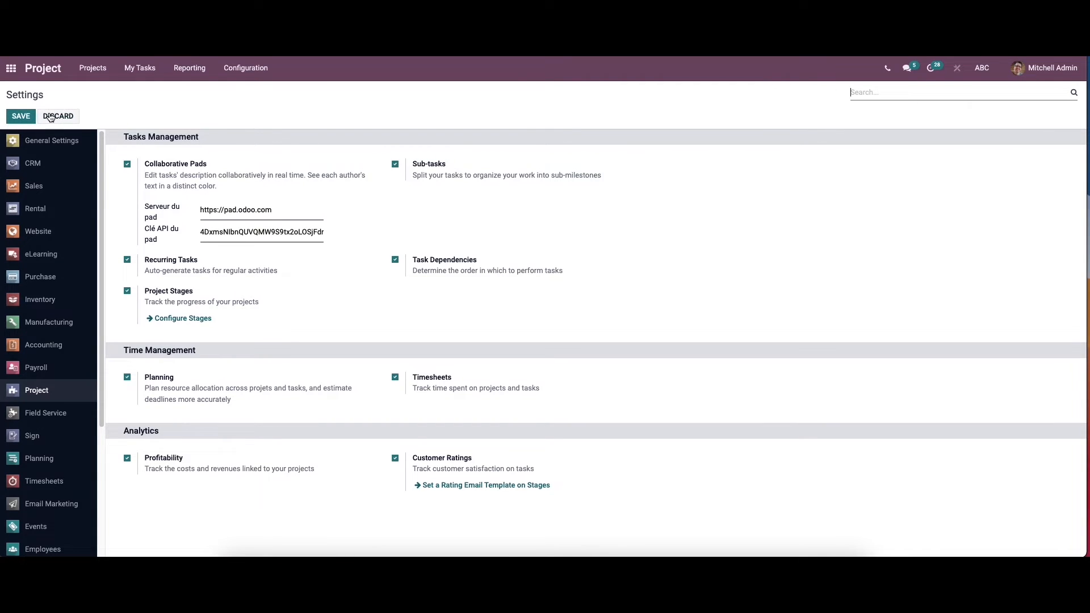
# Open the AGR - S00048 project from the configuration's projects list for editing.
pyautogui.click(254, 68)
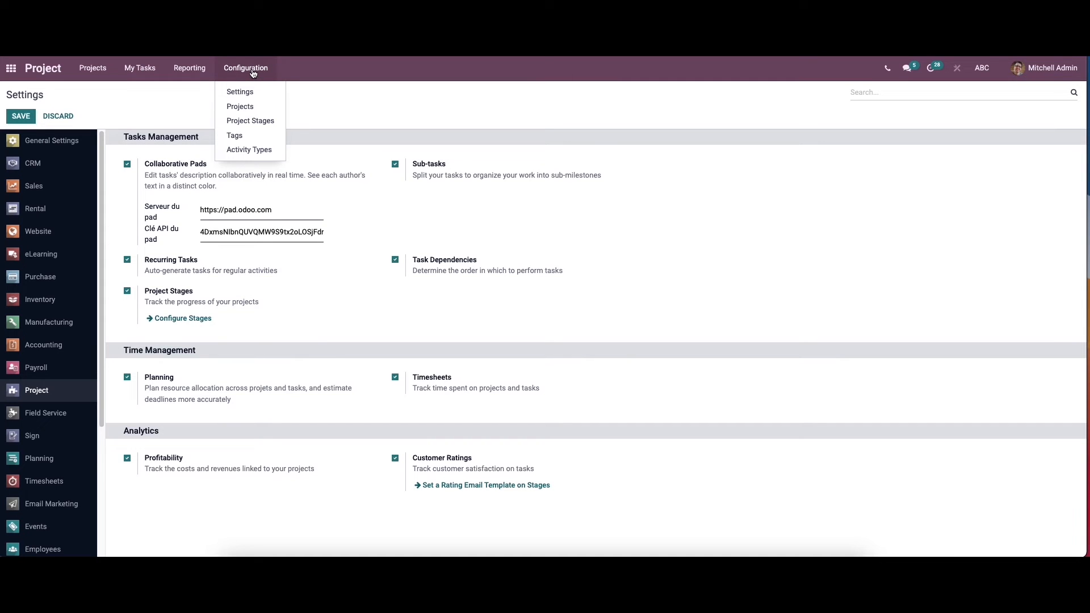
pyautogui.click(257, 107)
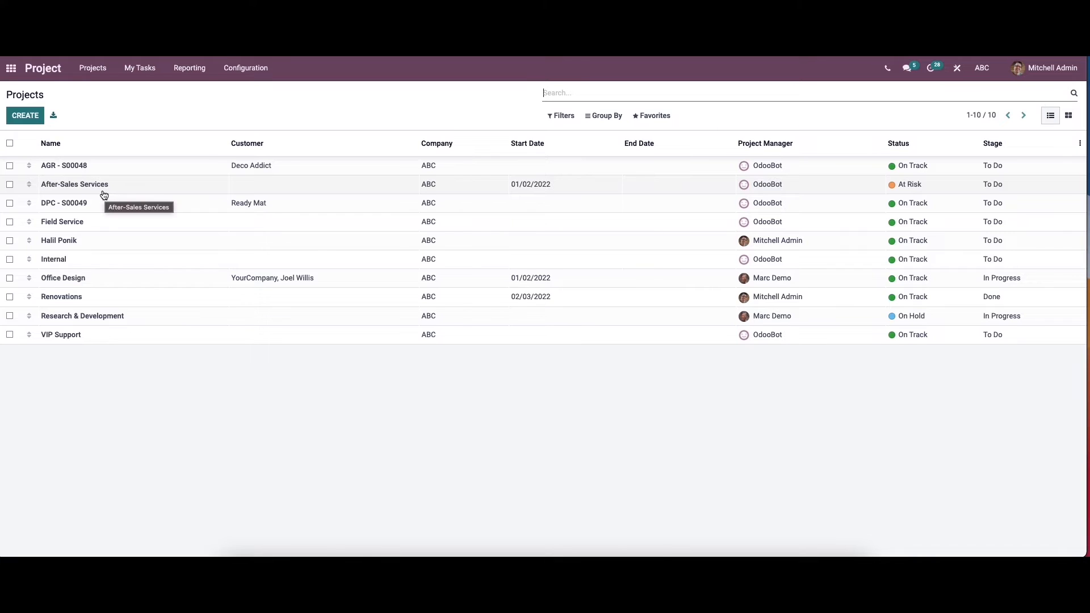
pyautogui.click(96, 169)
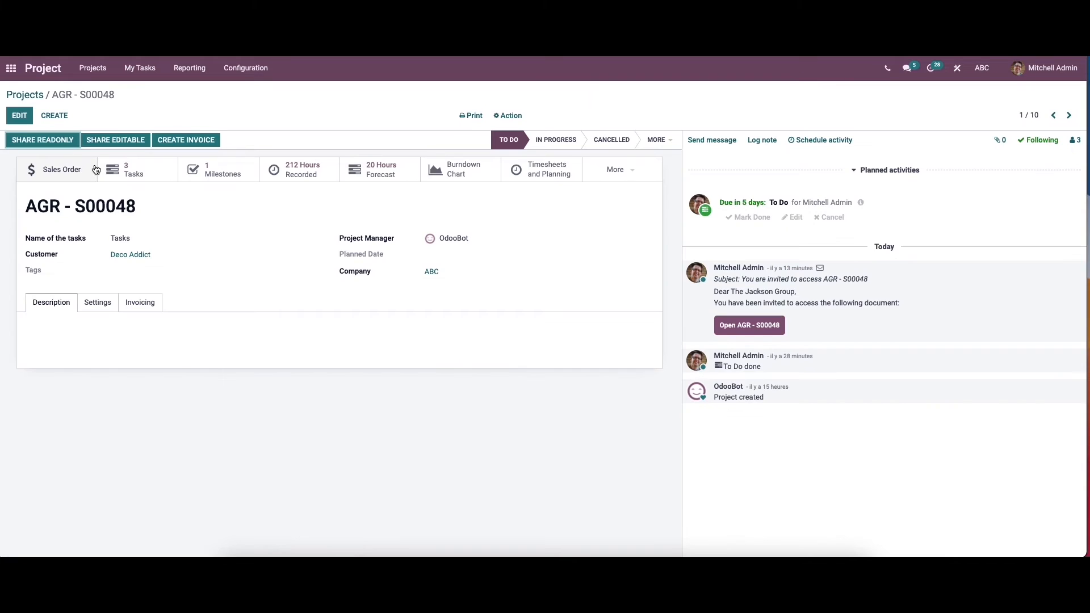
pyautogui.click(20, 116)
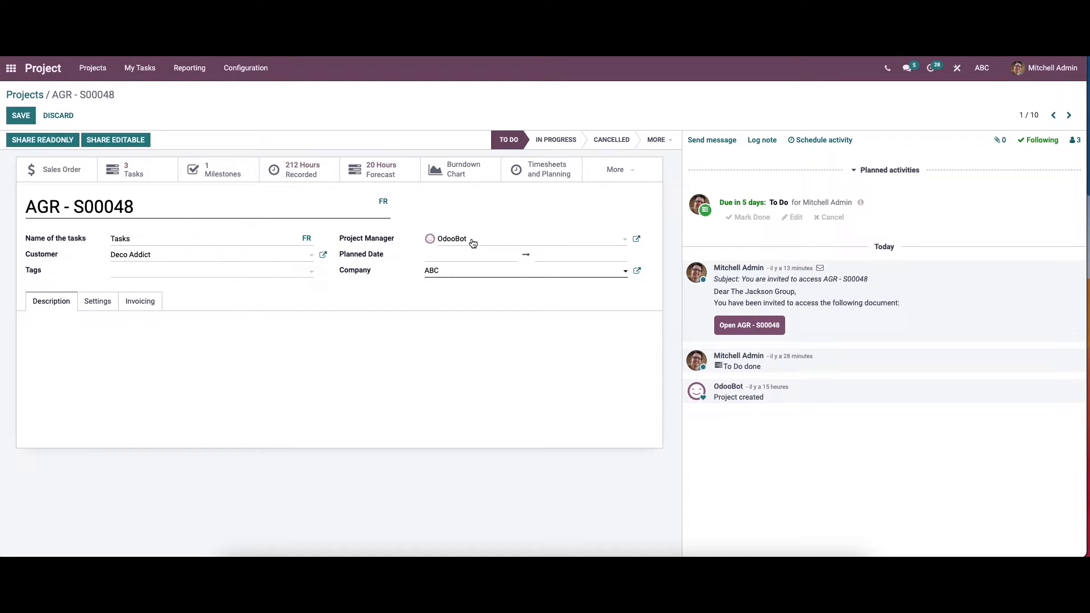
# Set the project's planned date from 03/02/2022 to 10/02/2022.
pyautogui.click(465, 255)
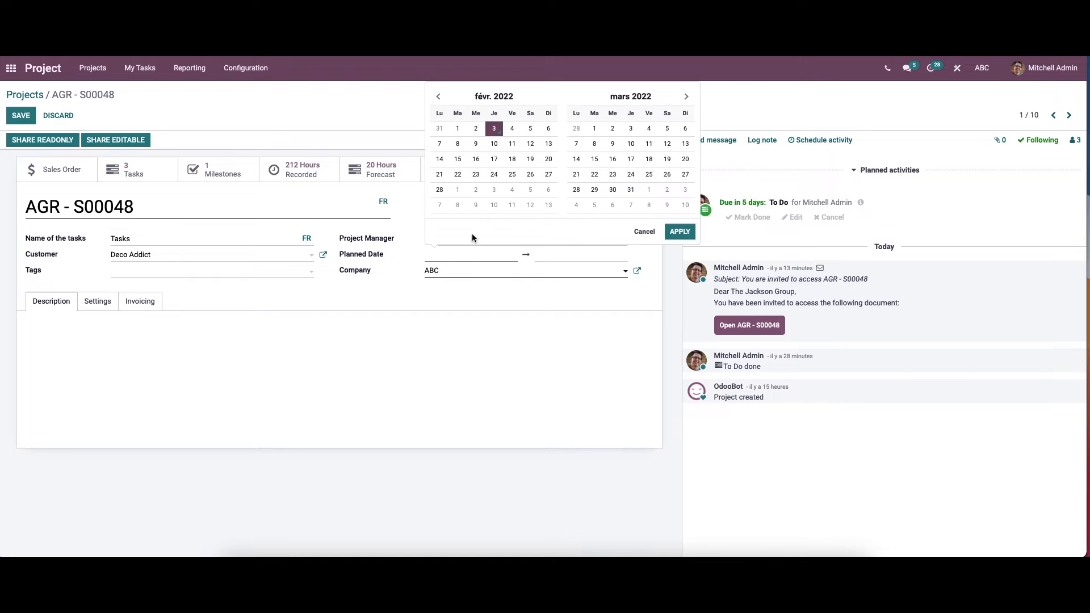
pyautogui.click(496, 132)
pyautogui.click(501, 145)
pyautogui.click(684, 232)
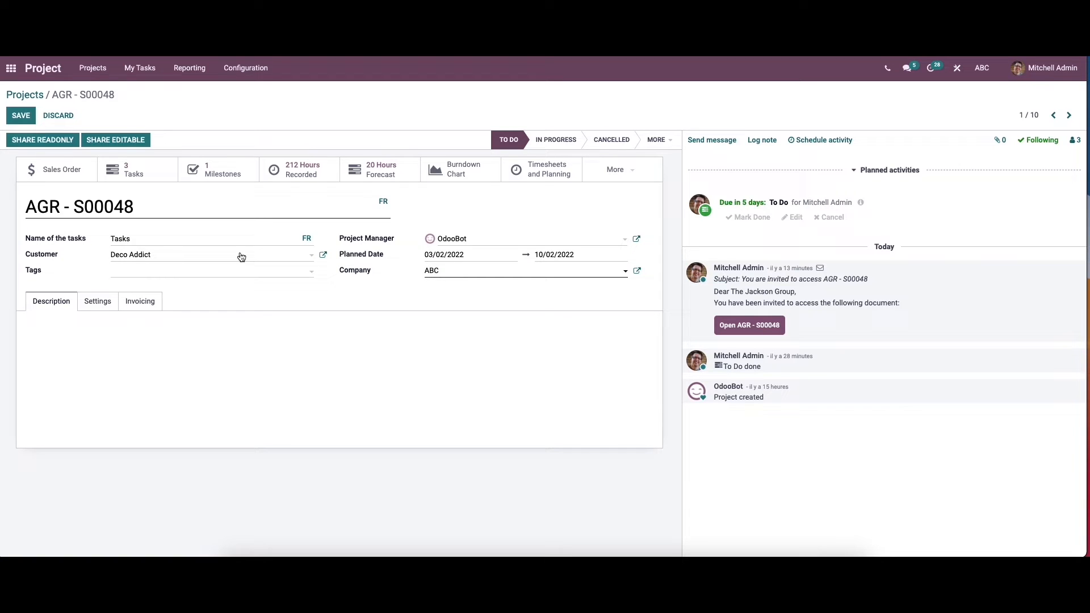
# Tag the AGR - S00048 project as Internal.
pyautogui.click(123, 273)
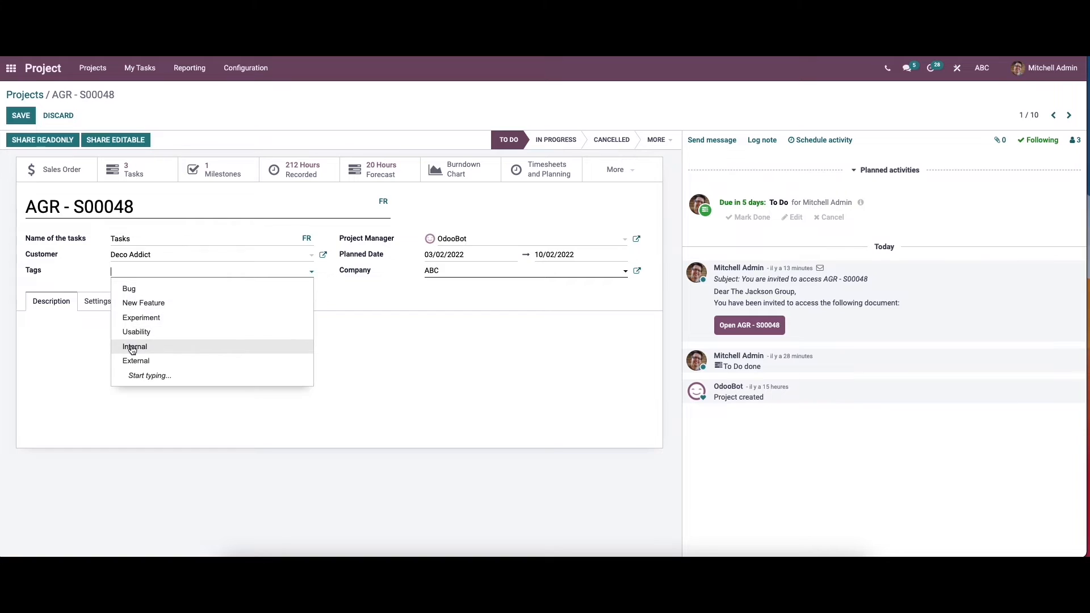
pyautogui.click(133, 347)
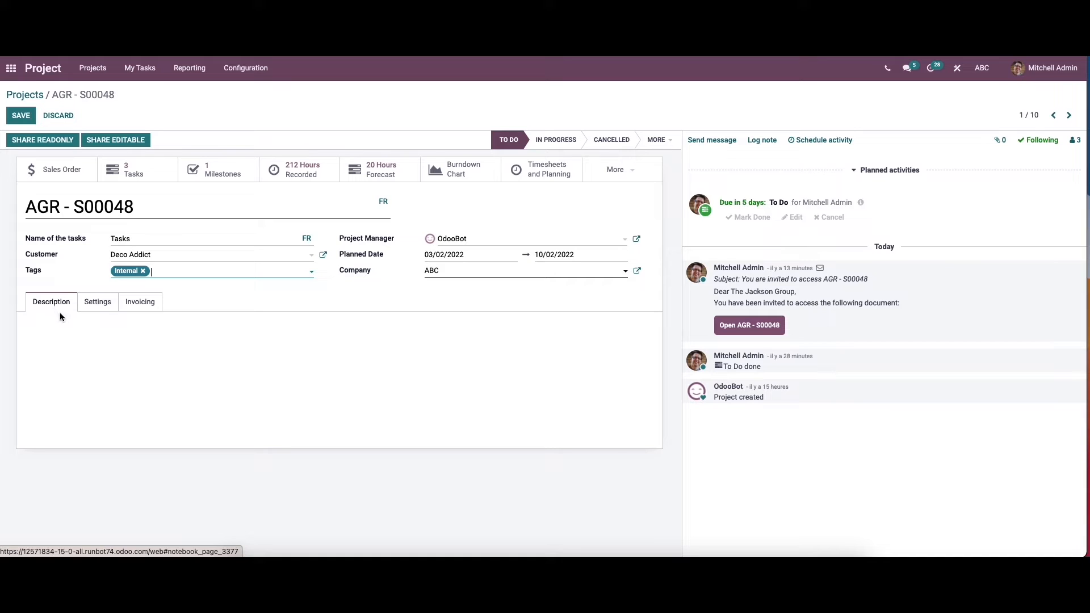
# Examine the project's settings, including the analytic account choices, the visibility explanation and the optional features.
pyautogui.click(94, 305)
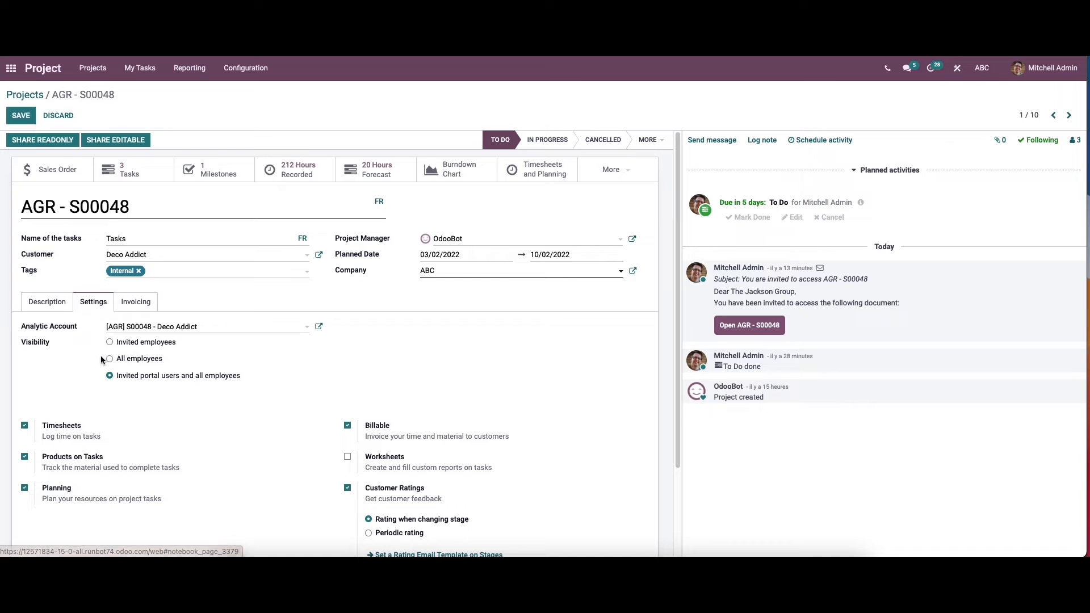
pyautogui.scroll(-2, 97, 355)
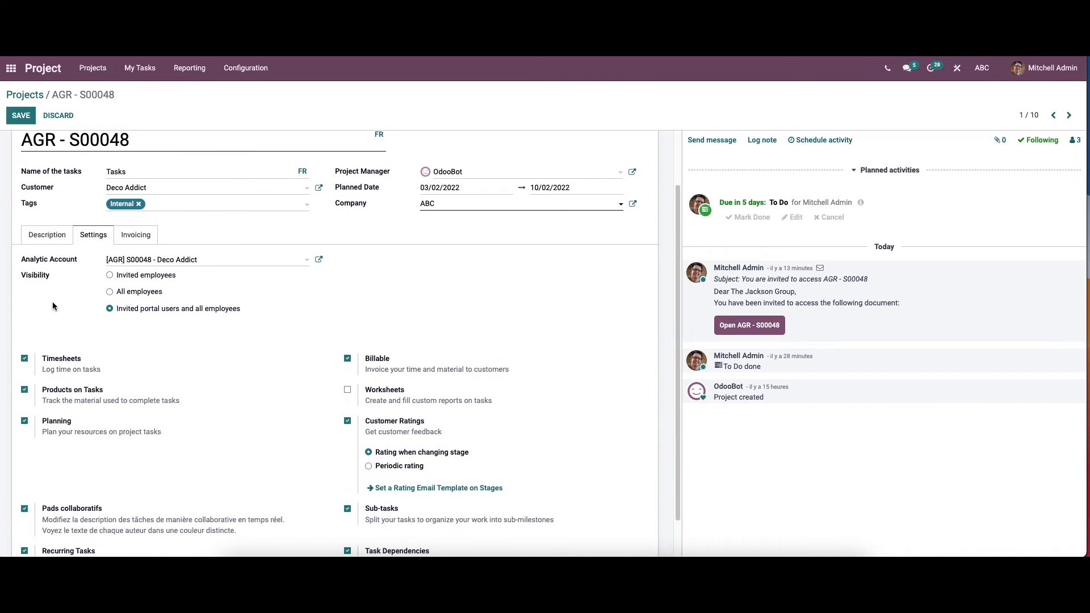
pyautogui.moveTo(43, 280)
pyautogui.click(199, 264)
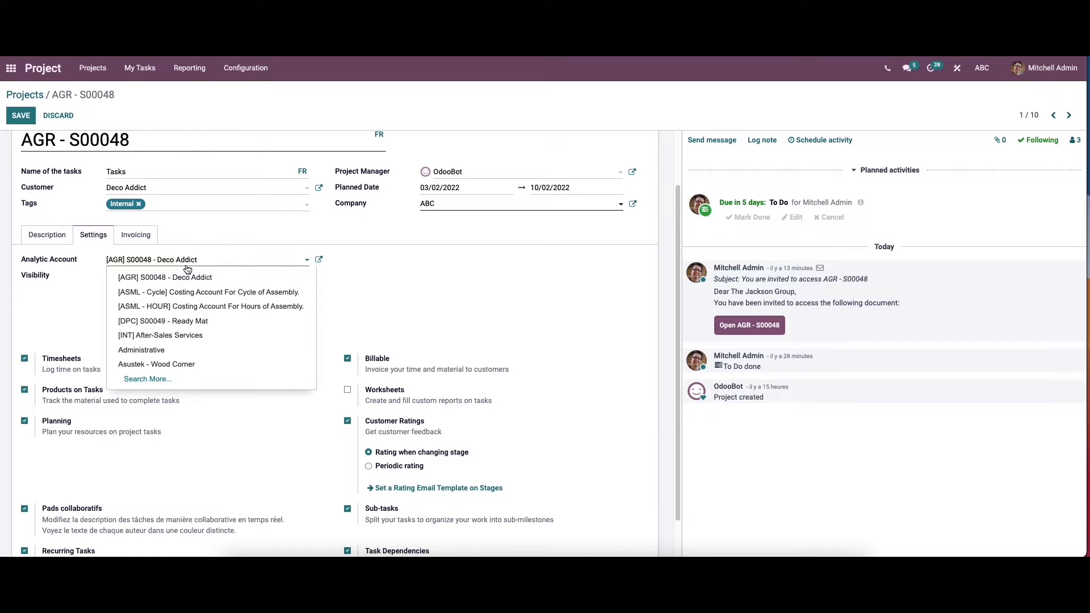
pyautogui.click(85, 277)
pyautogui.moveTo(41, 275)
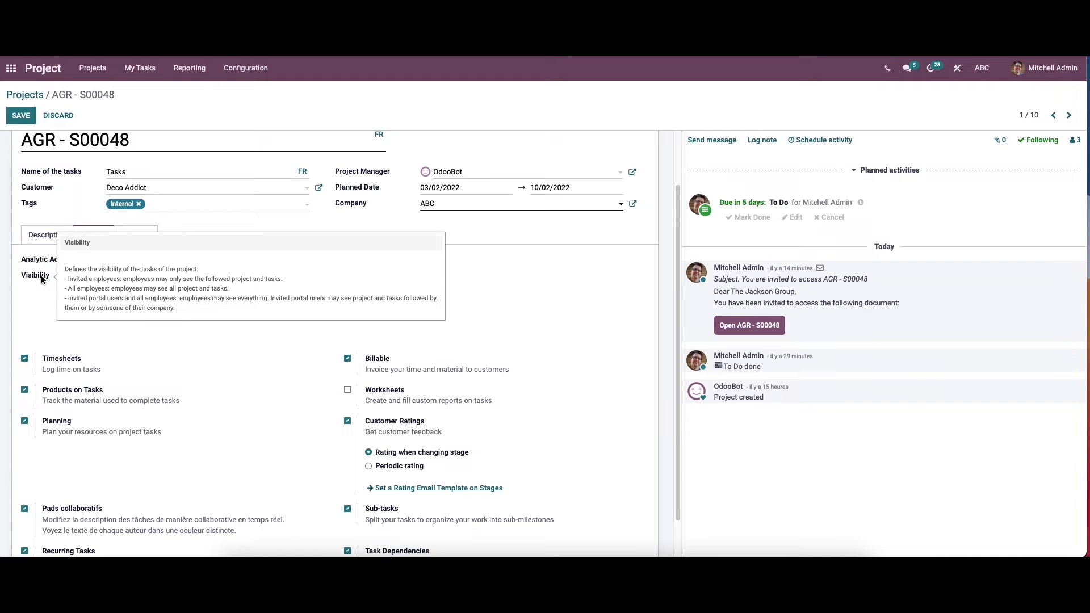
pyautogui.scroll(-1, 70, 351)
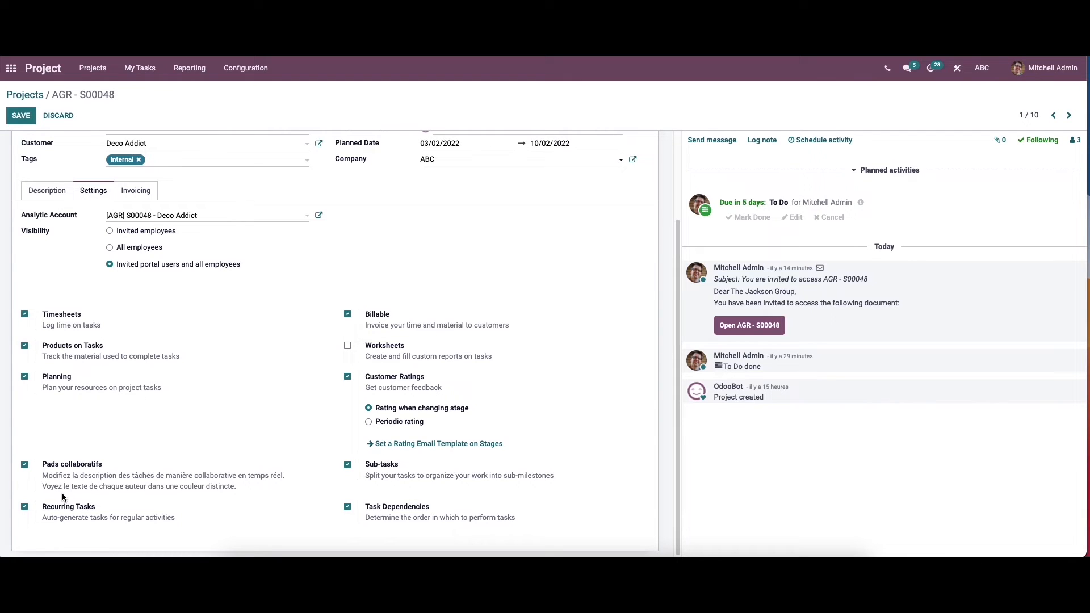
pyautogui.moveTo(55, 471)
# Enable Worksheets for the project with Default Worksheet as the worksheet template.
pyautogui.click(348, 347)
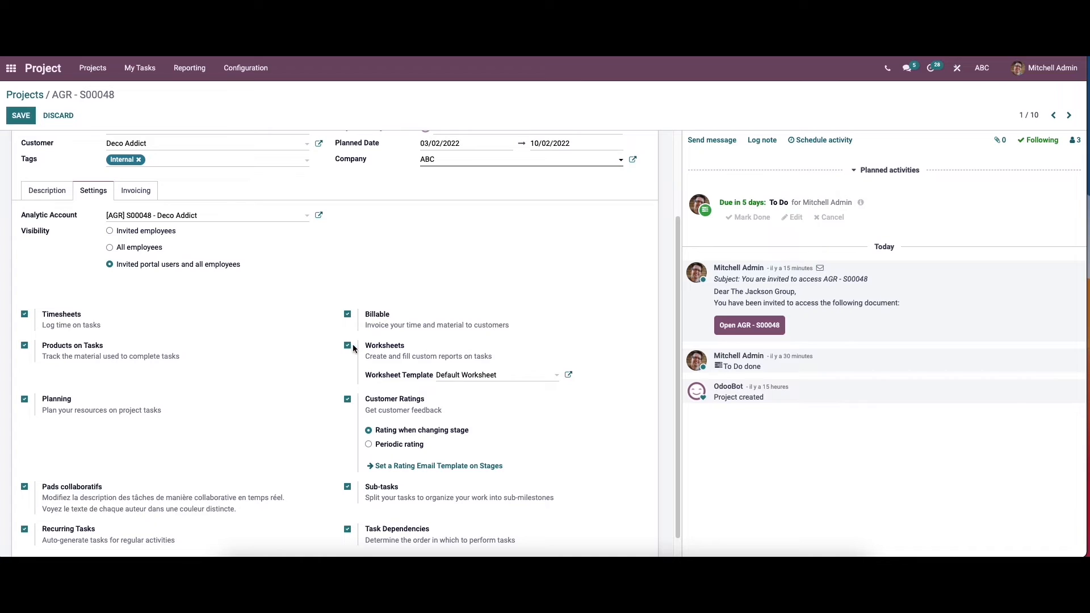
pyautogui.click(509, 379)
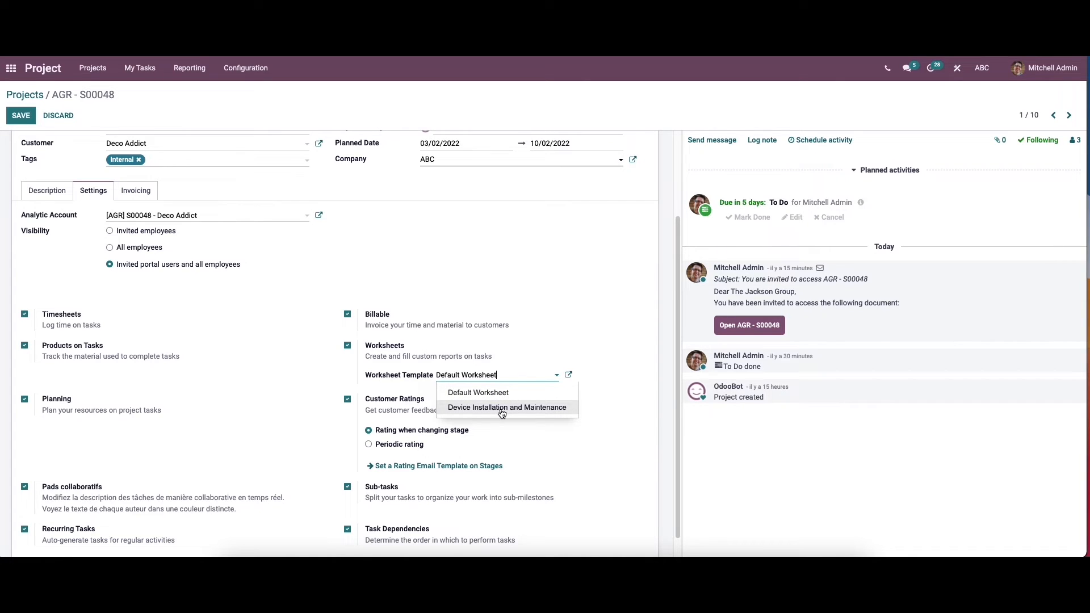
pyautogui.click(508, 395)
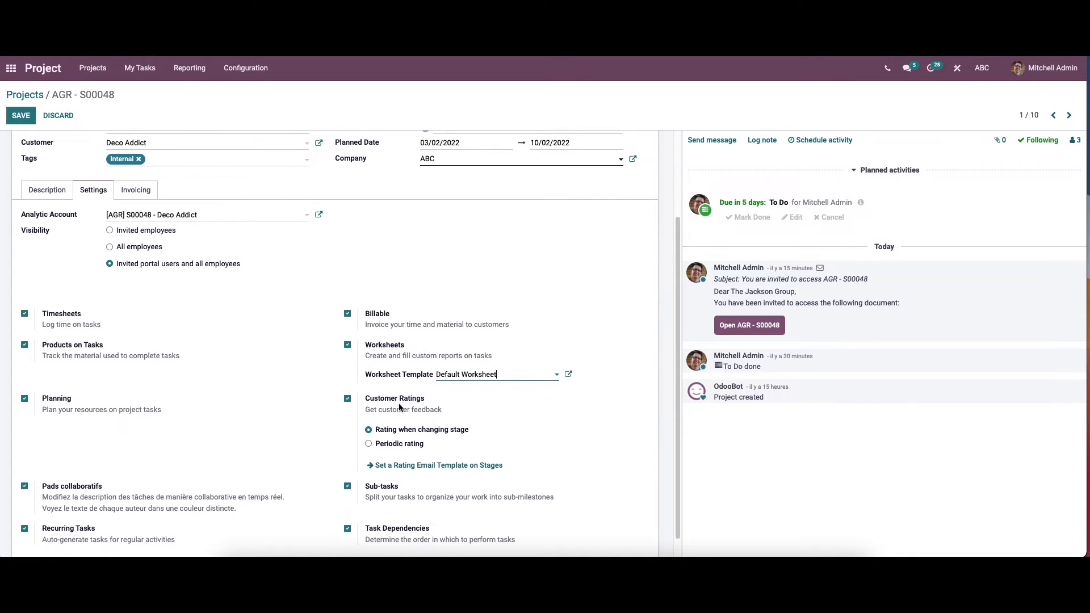
# Examine the Customer Ratings options and the project's task stages for rating emails, and review the project's settings again.
pyautogui.scroll(-1, 400, 407)
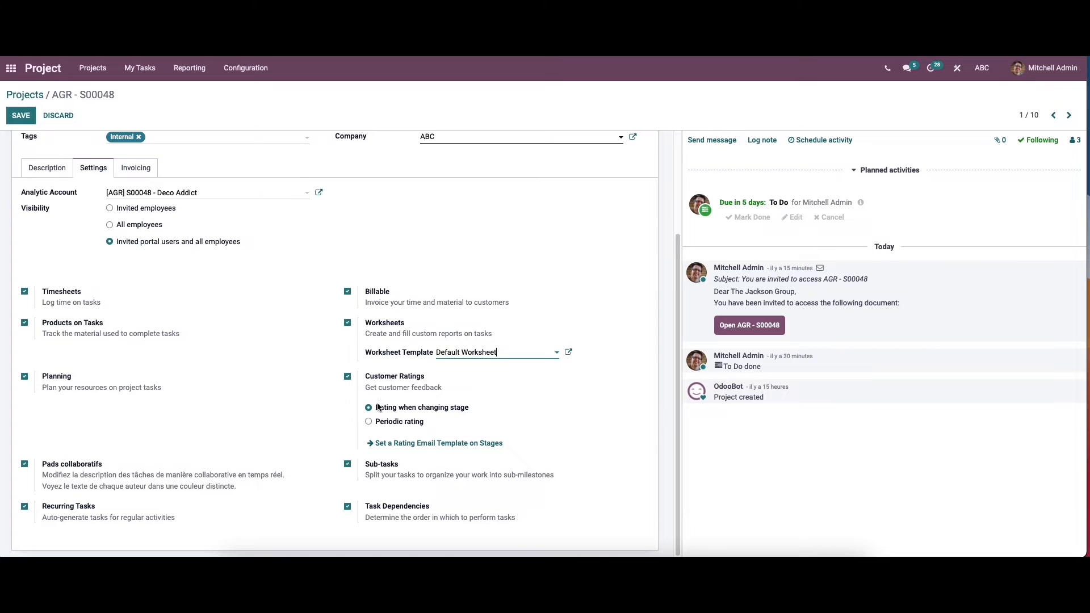
pyautogui.moveTo(376, 409)
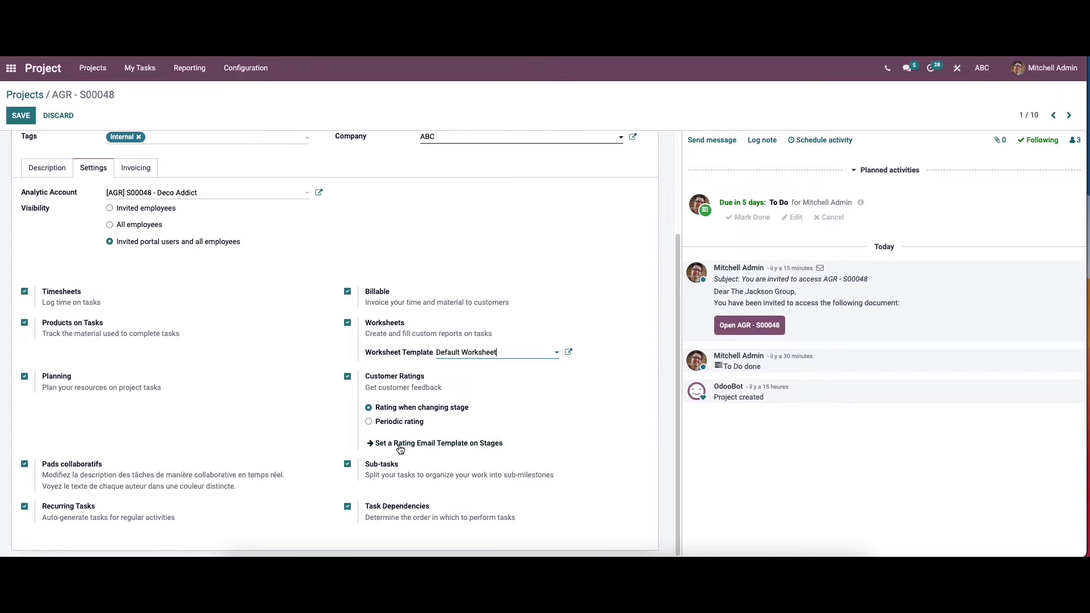
pyautogui.click(447, 444)
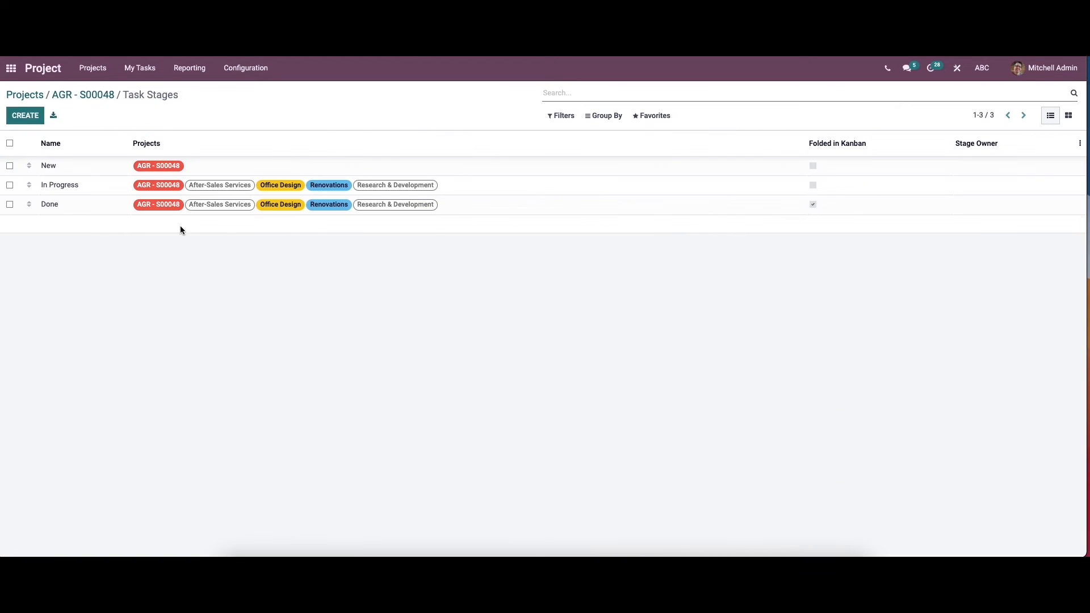
pyautogui.click(105, 95)
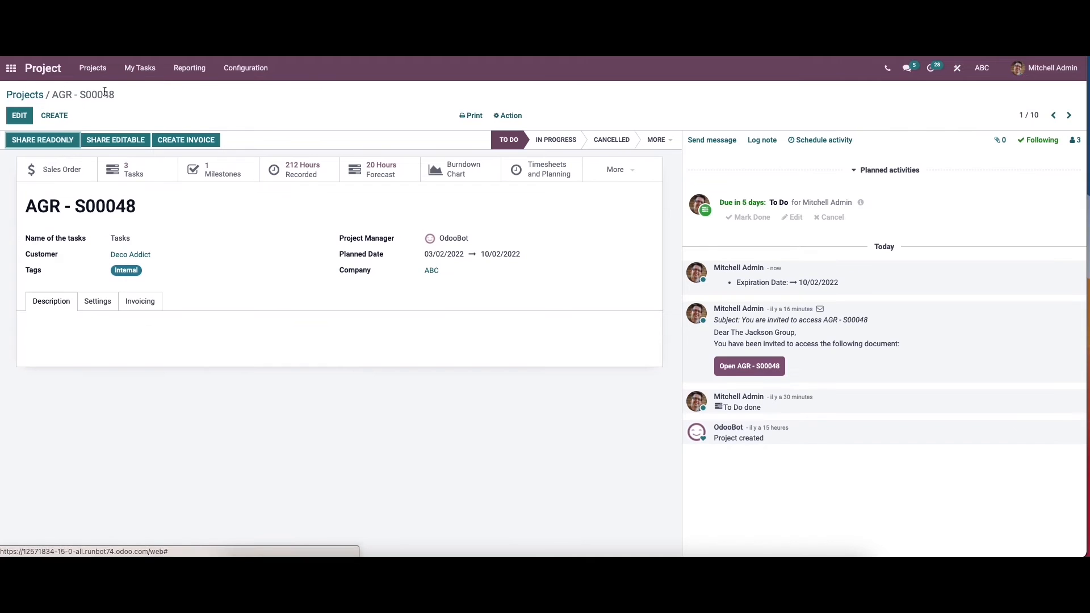
pyautogui.click(91, 305)
pyautogui.scroll(-3, 455, 469)
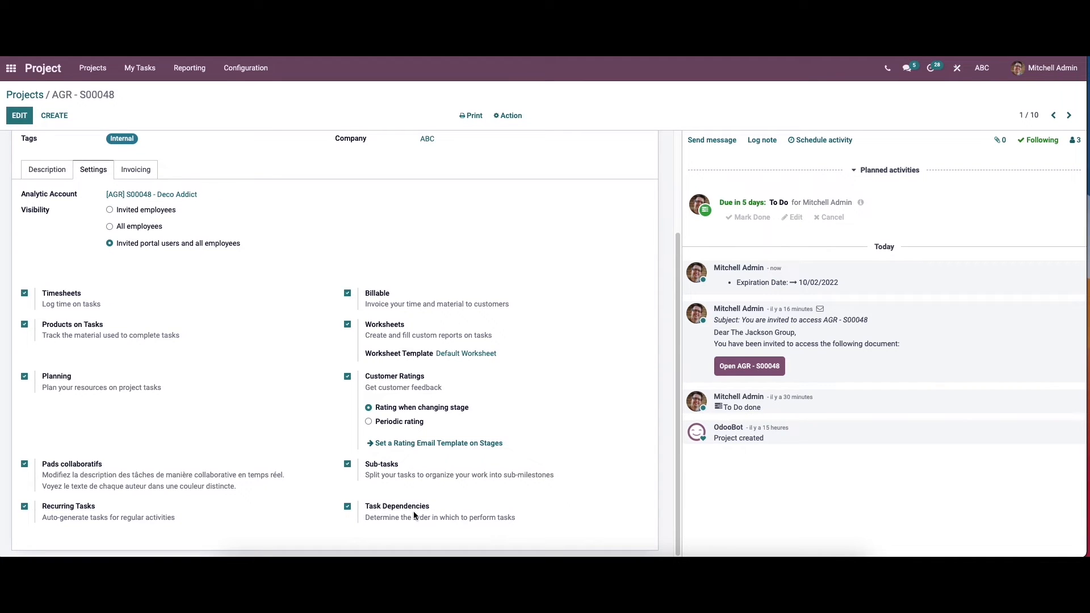
pyautogui.scroll(3, 102, 318)
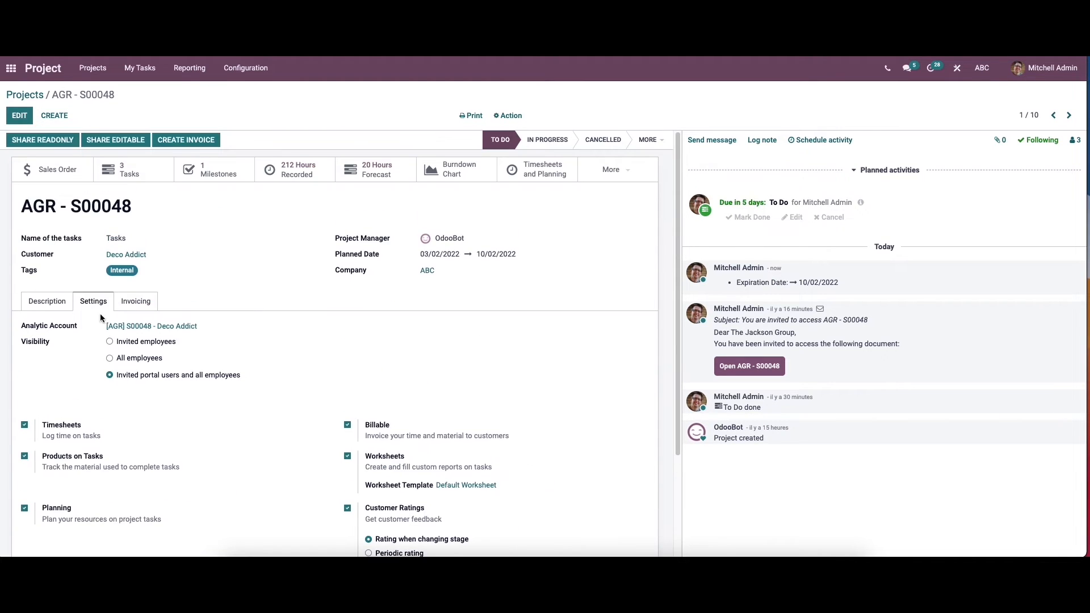
# Add an invoicing line for an employee with the Customer Care (Prepaid Hours) sales order item and a cost of 30.
pyautogui.click(136, 302)
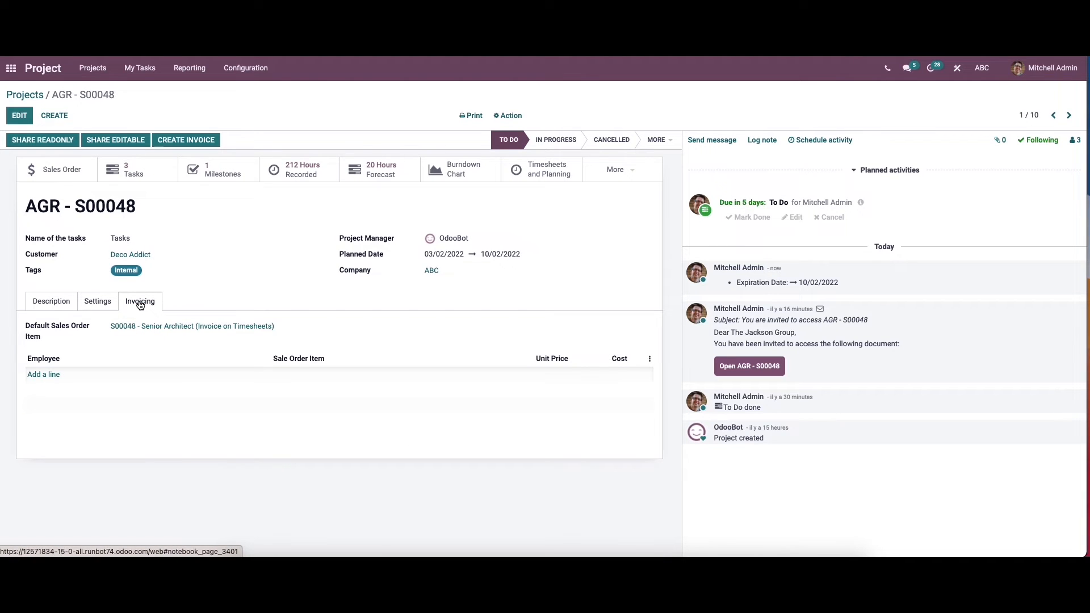
pyautogui.click(48, 376)
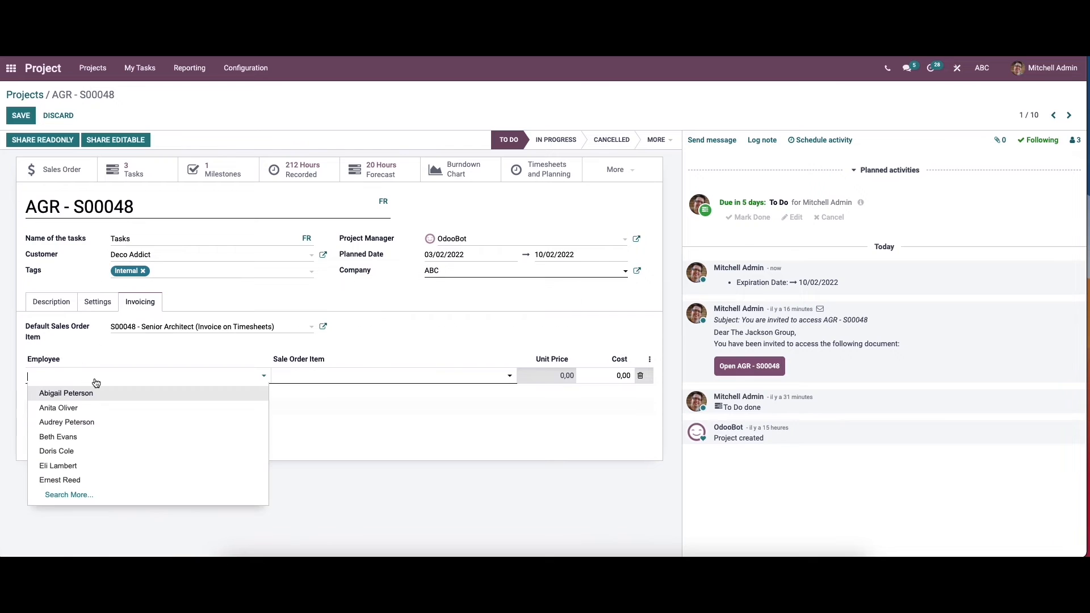
pyautogui.click(141, 393)
pyautogui.click(321, 376)
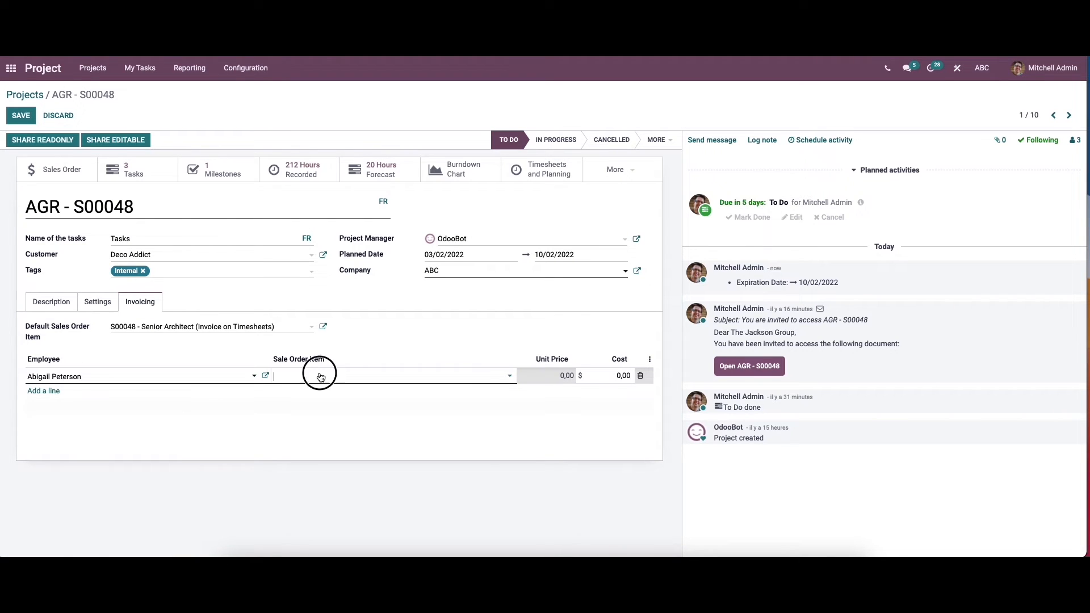
pyautogui.click(341, 389)
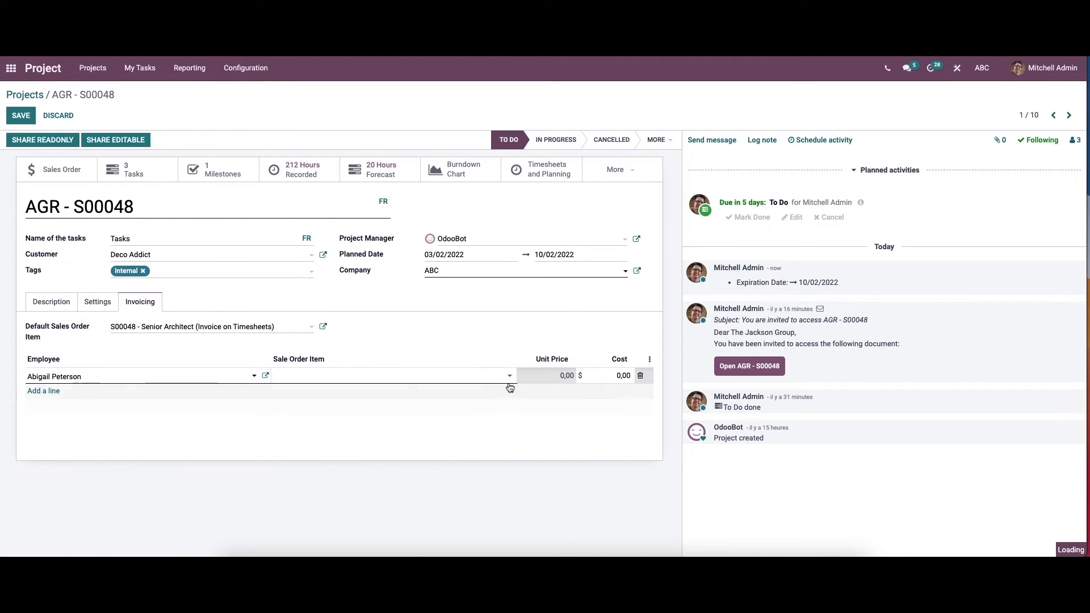
pyautogui.click(565, 378)
pyautogui.click(557, 394)
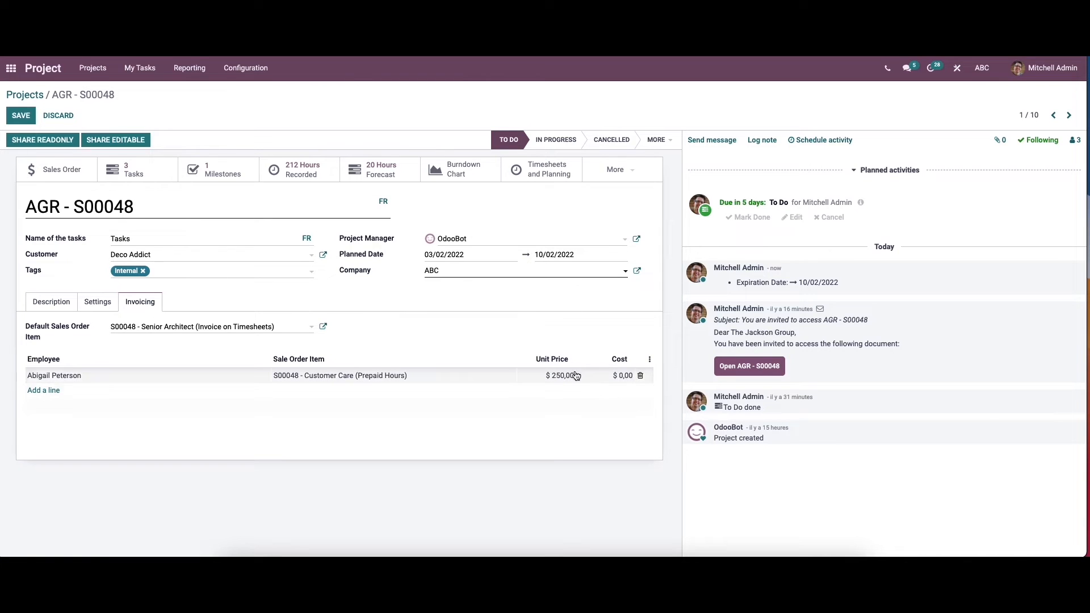
pyautogui.click(615, 376)
pyautogui.write('30')
pyautogui.click(609, 419)
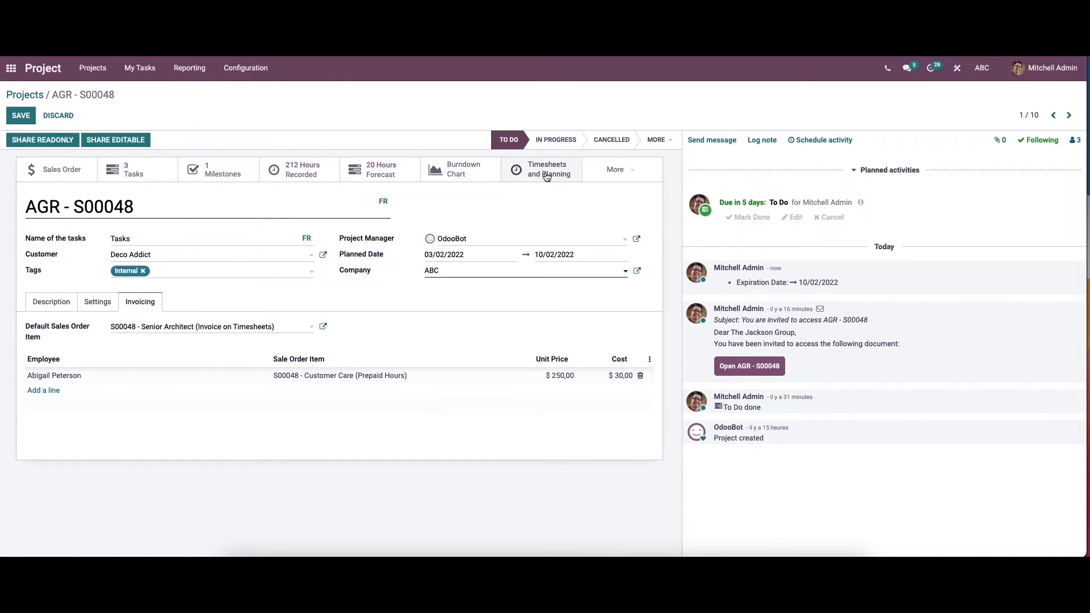
# Check the project's additional statistics and save the project.
pyautogui.click(635, 169)
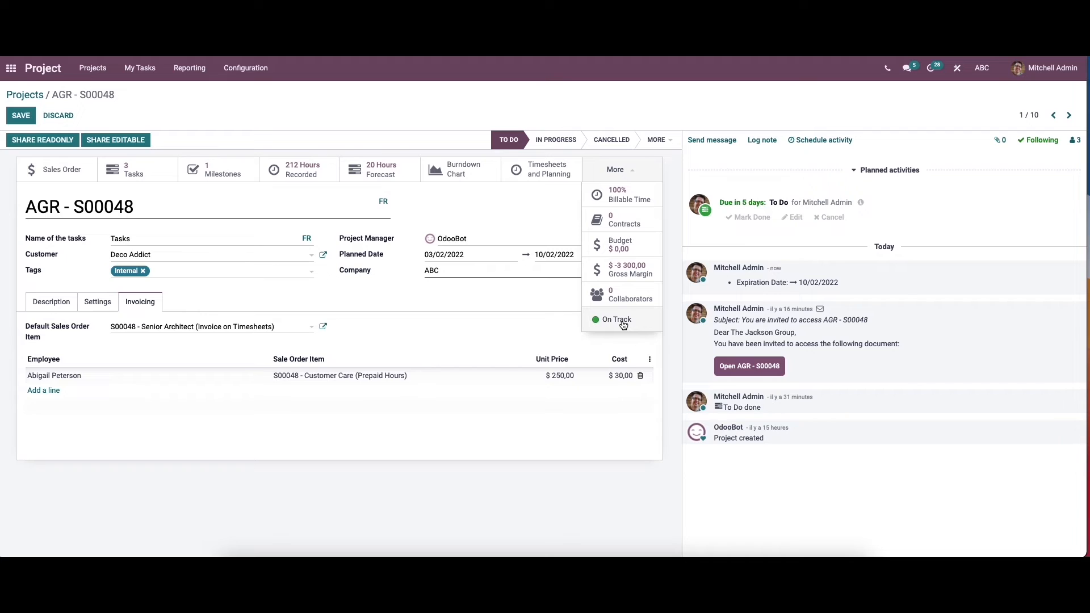
pyautogui.click(21, 118)
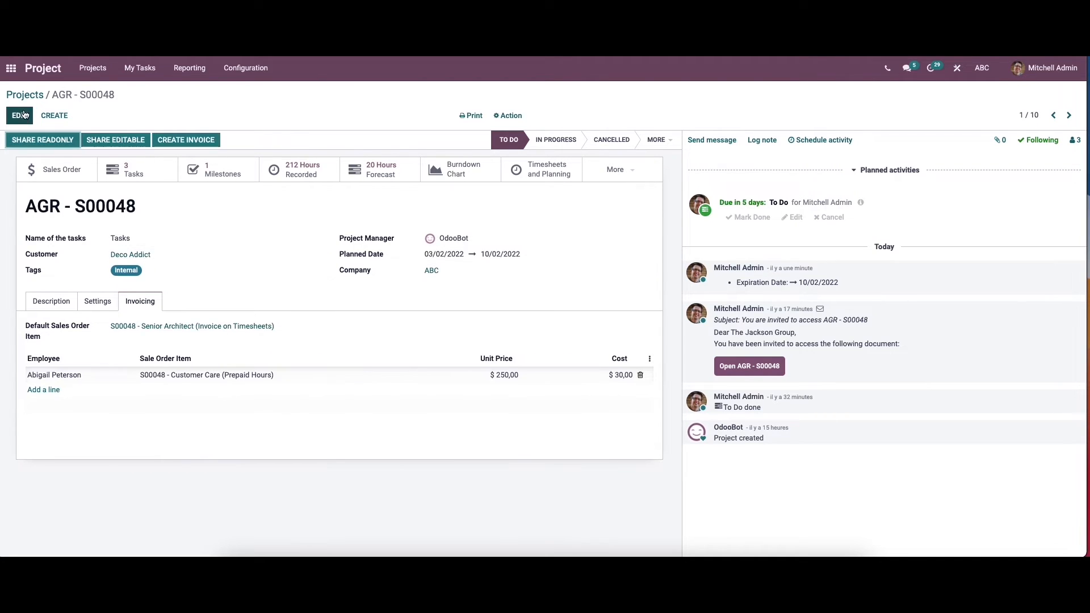
# Return to the projects list and view a blank new project form, discarding it without entering anything.
pyautogui.click(35, 95)
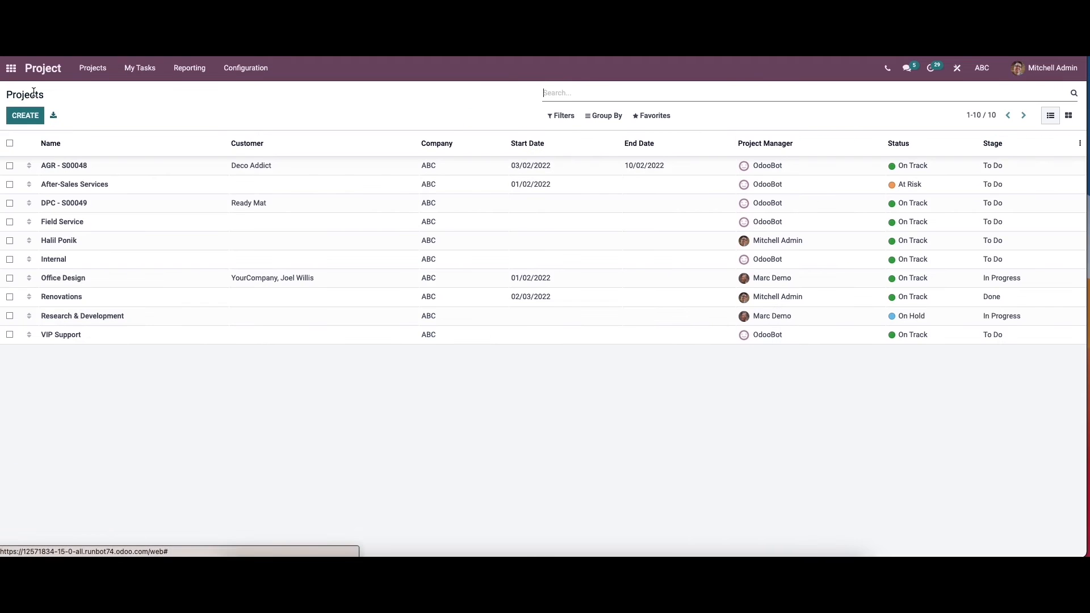
pyautogui.click(27, 118)
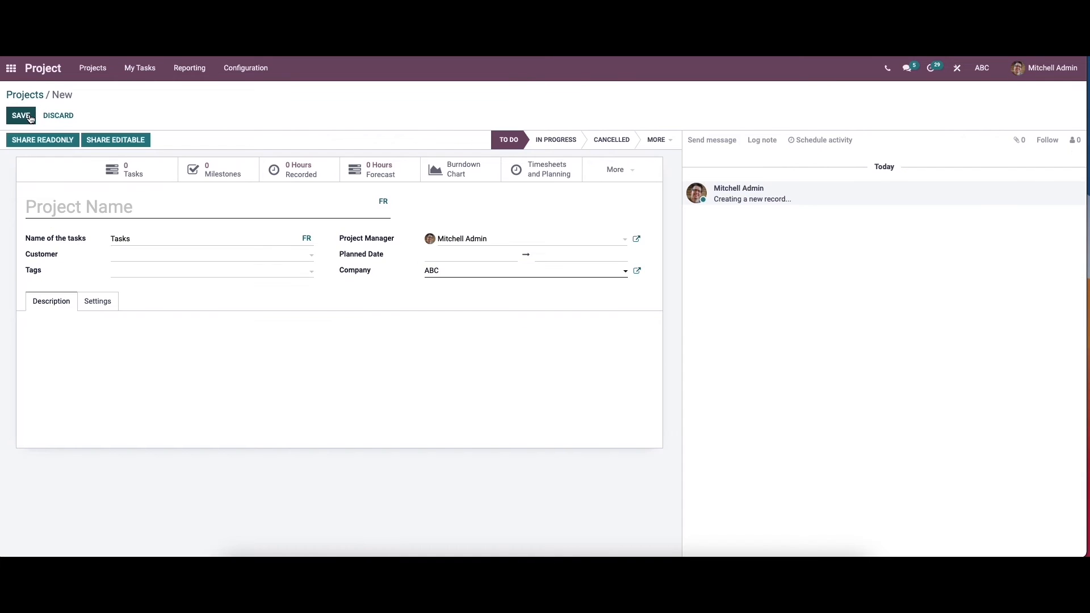
pyautogui.click(54, 117)
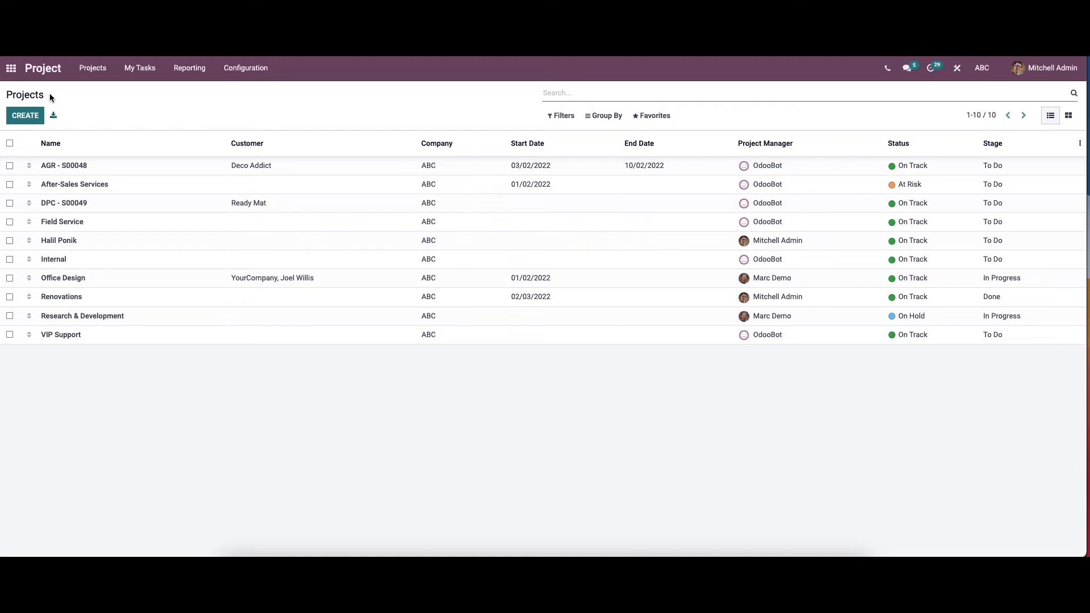
# Look over the configured project stages and tags, including a blank tag line with its color choices that is discarded.
pyautogui.click(247, 68)
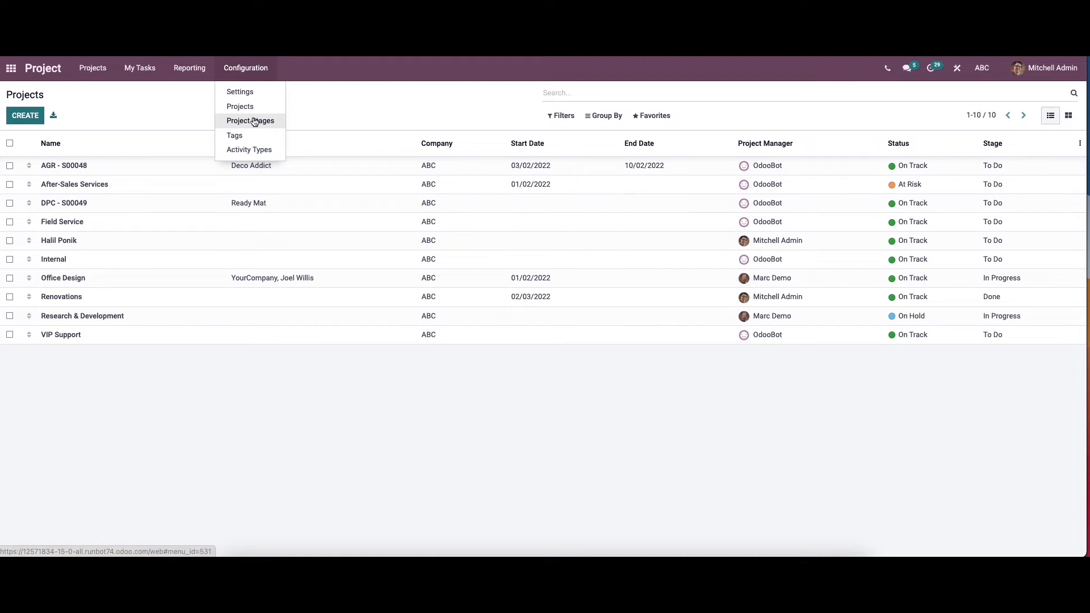
pyautogui.click(253, 121)
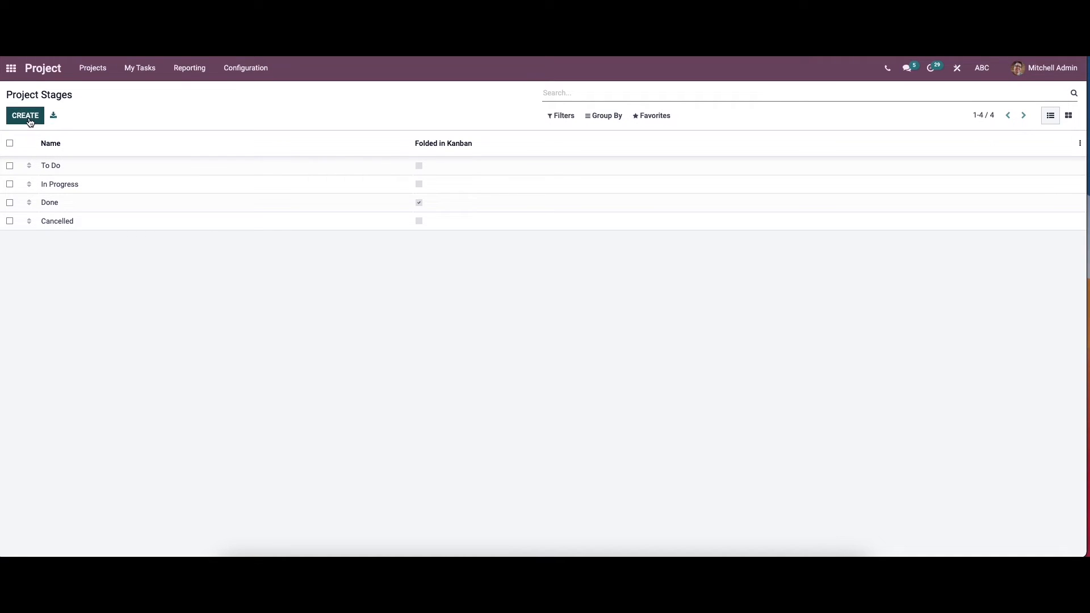
pyautogui.click(237, 75)
pyautogui.click(246, 139)
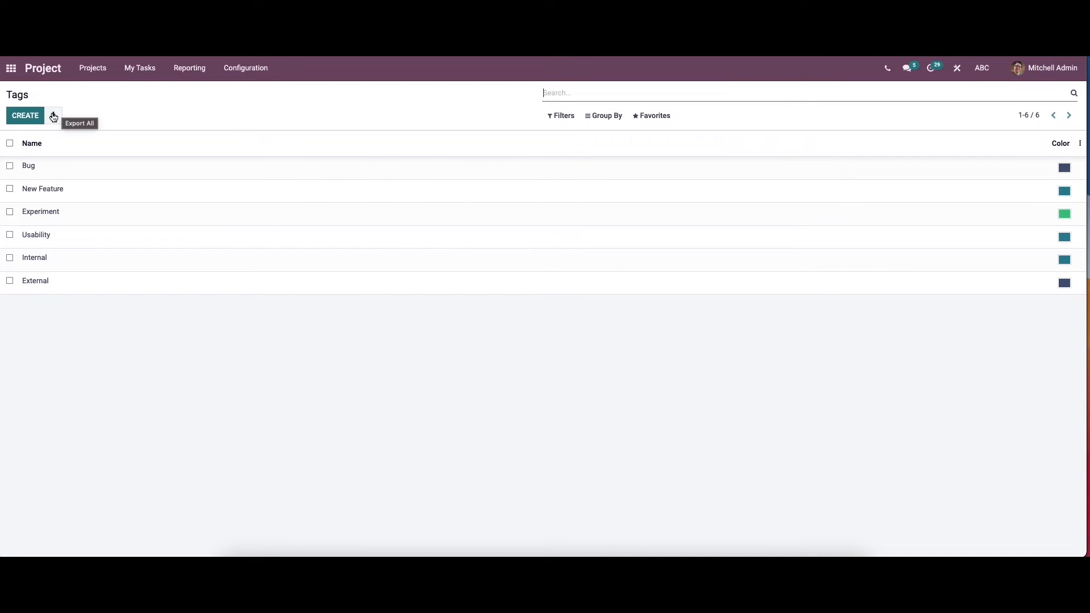
pyautogui.click(34, 118)
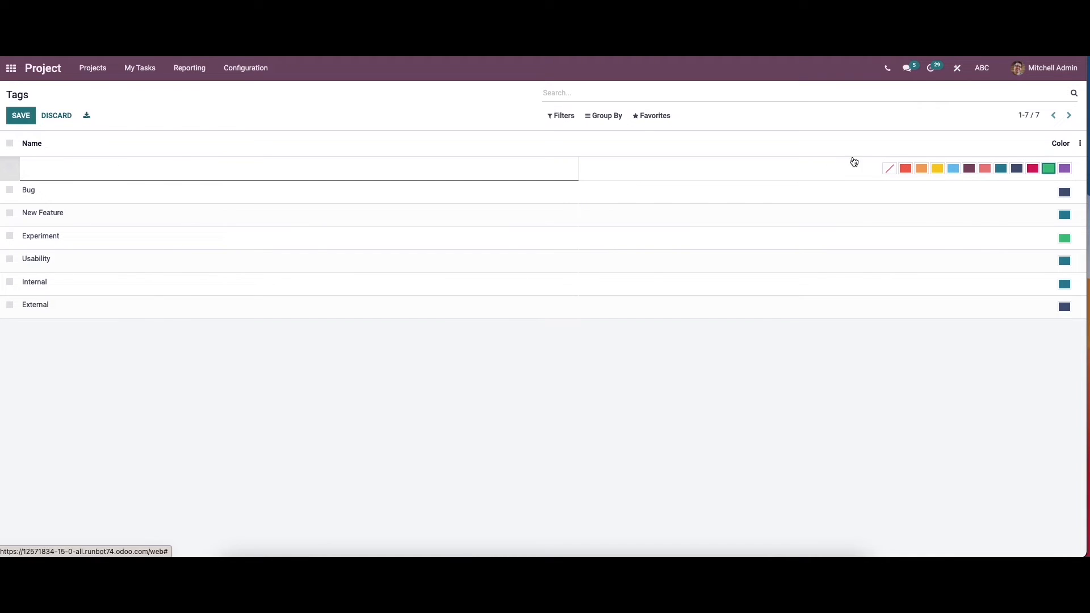
pyautogui.click(56, 115)
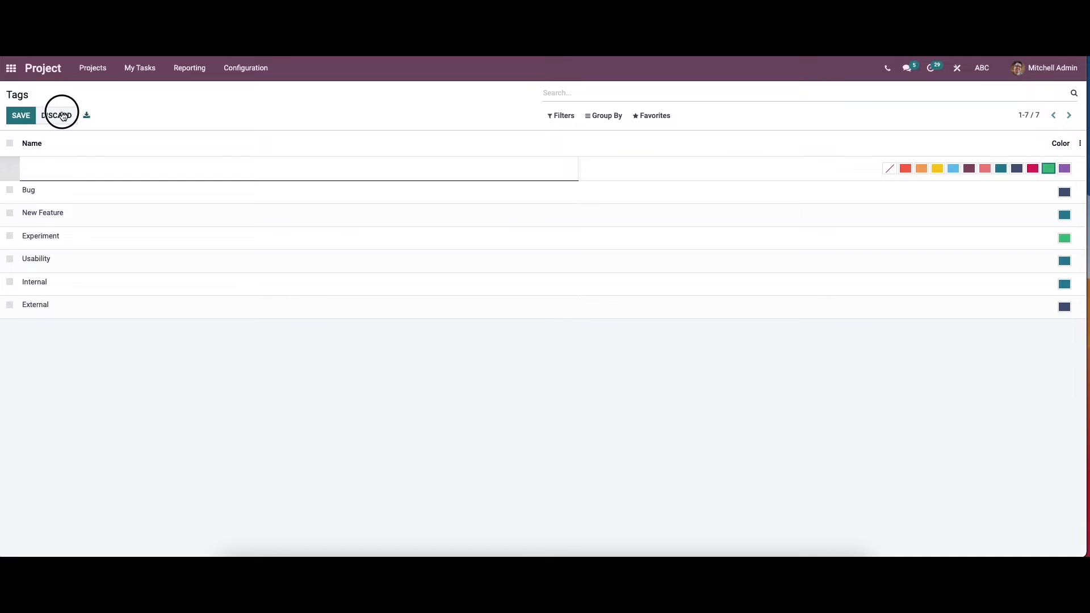
# Open the activity types and start a new one named "Schedule a meeting in evng".
pyautogui.click(245, 69)
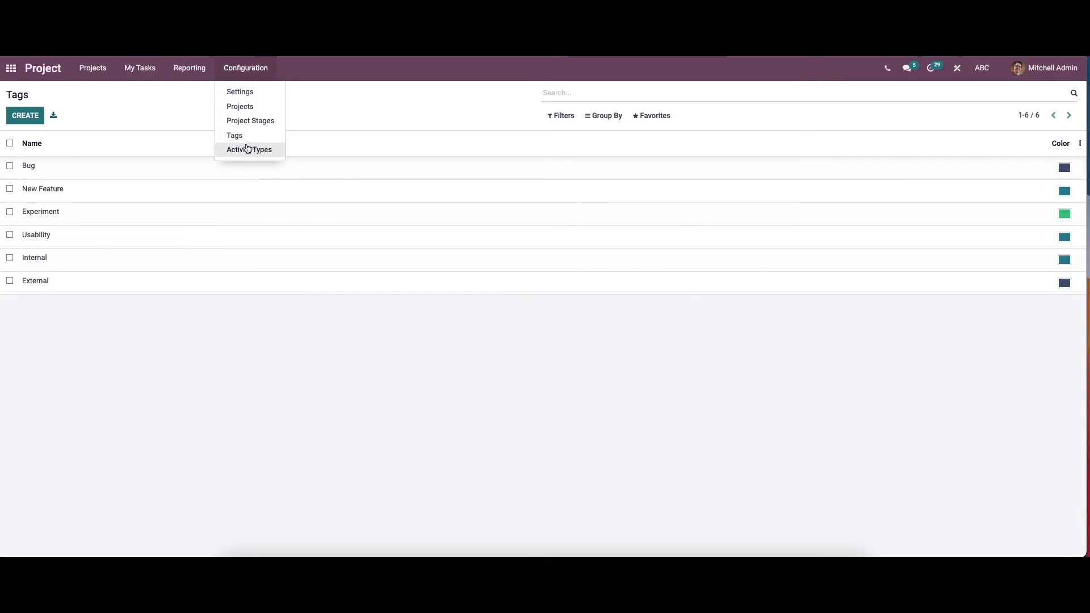
pyautogui.click(247, 149)
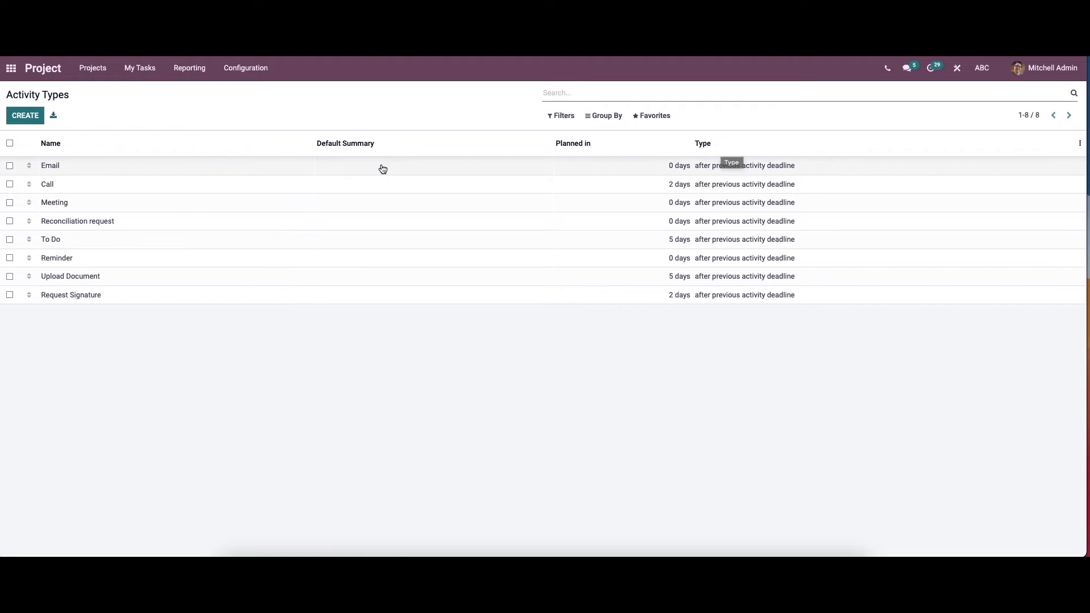
pyautogui.click(25, 115)
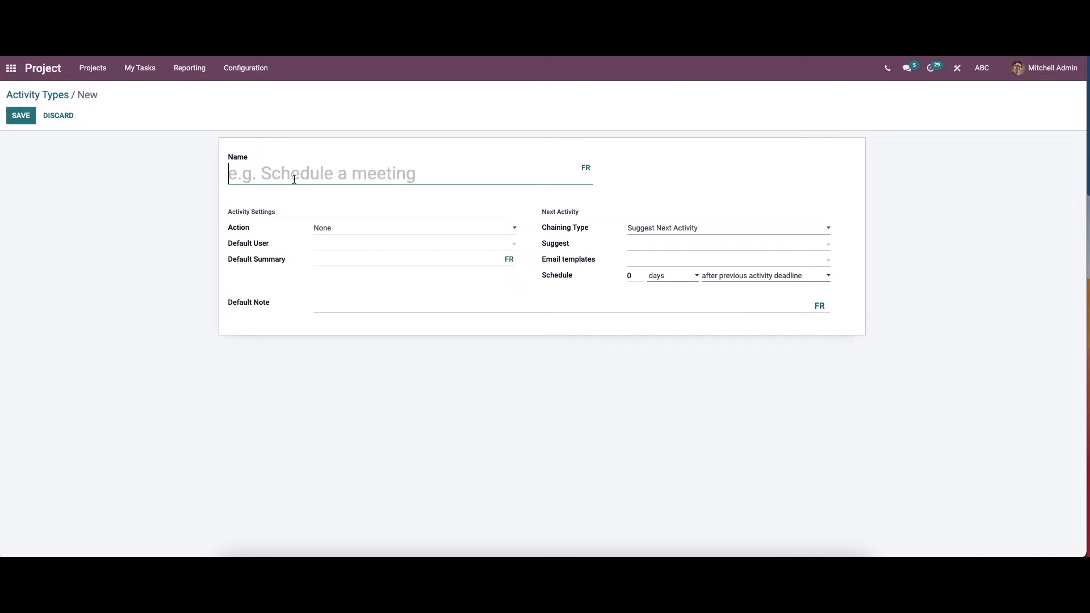
pyautogui.write('S')
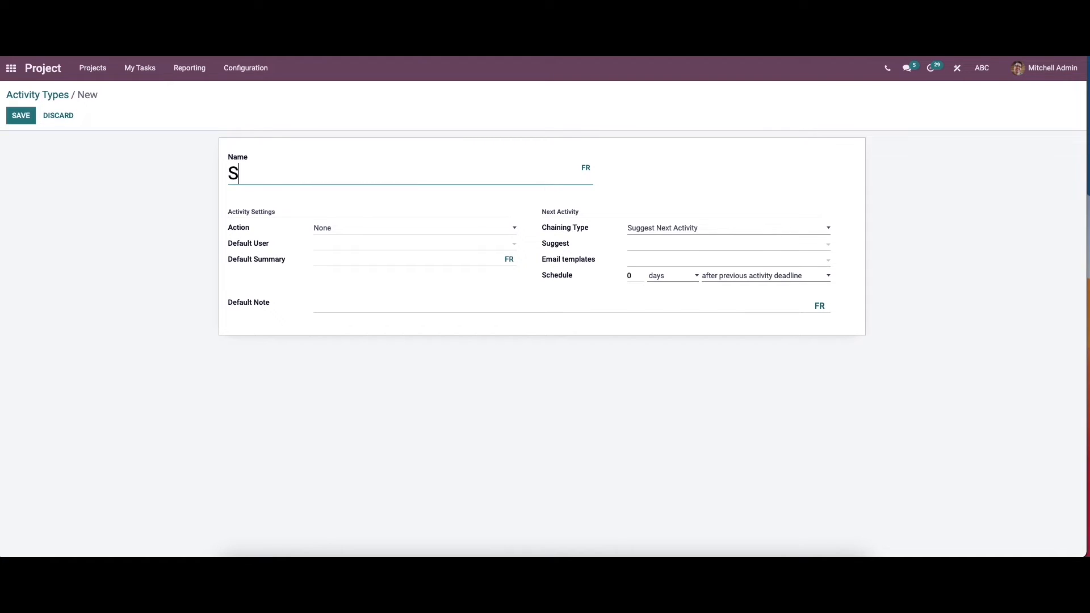
pyautogui.write('chedule a')
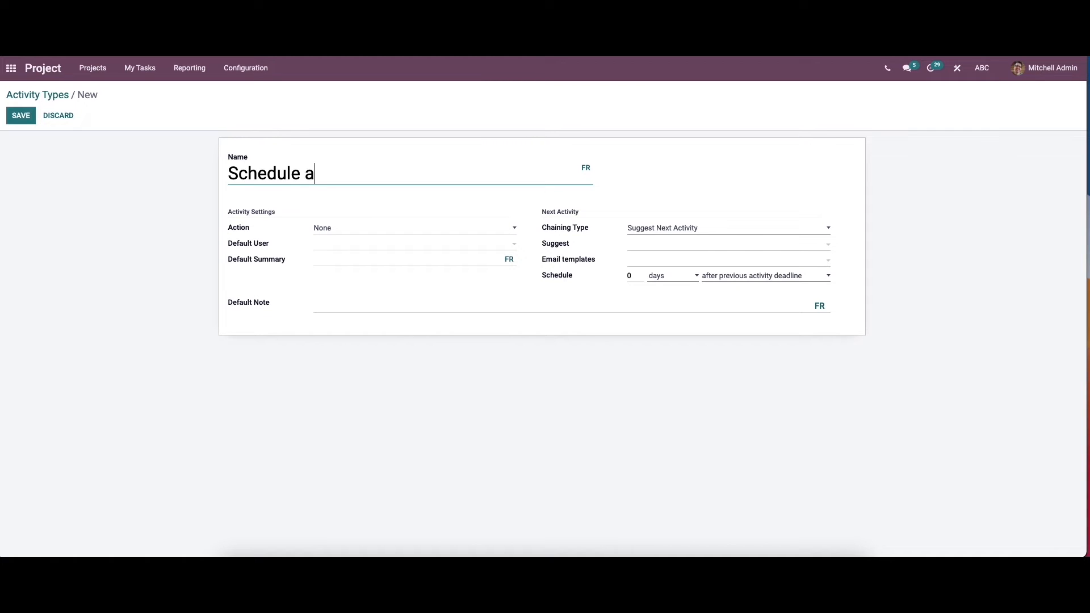
pyautogui.write(' meeting i')
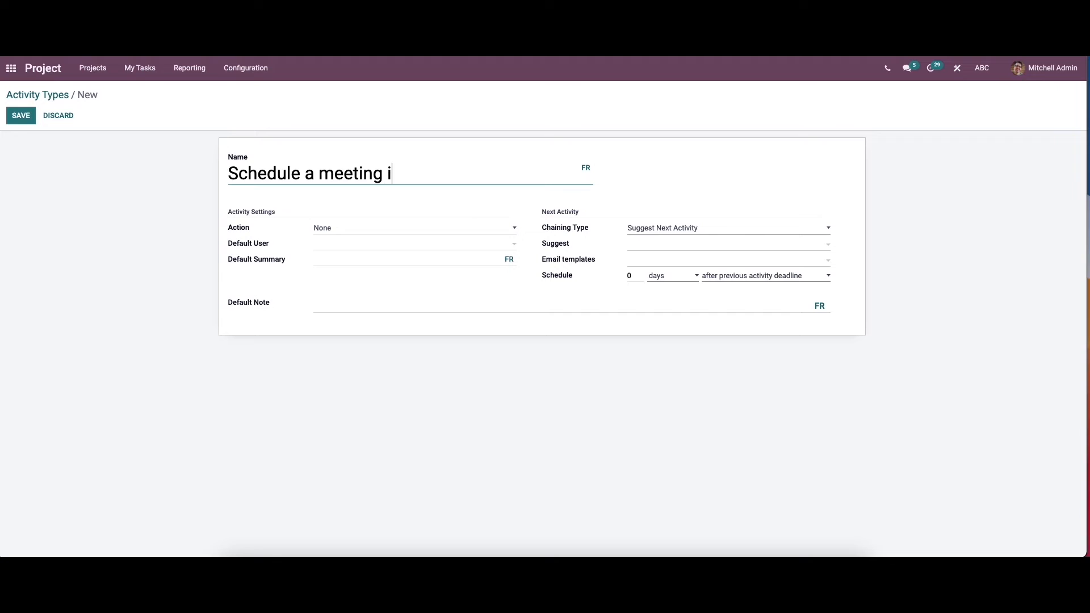
pyautogui.write('n evng')
# Set the activity type's action to Meeting and choose the administrator as its default user.
pyautogui.click(338, 229)
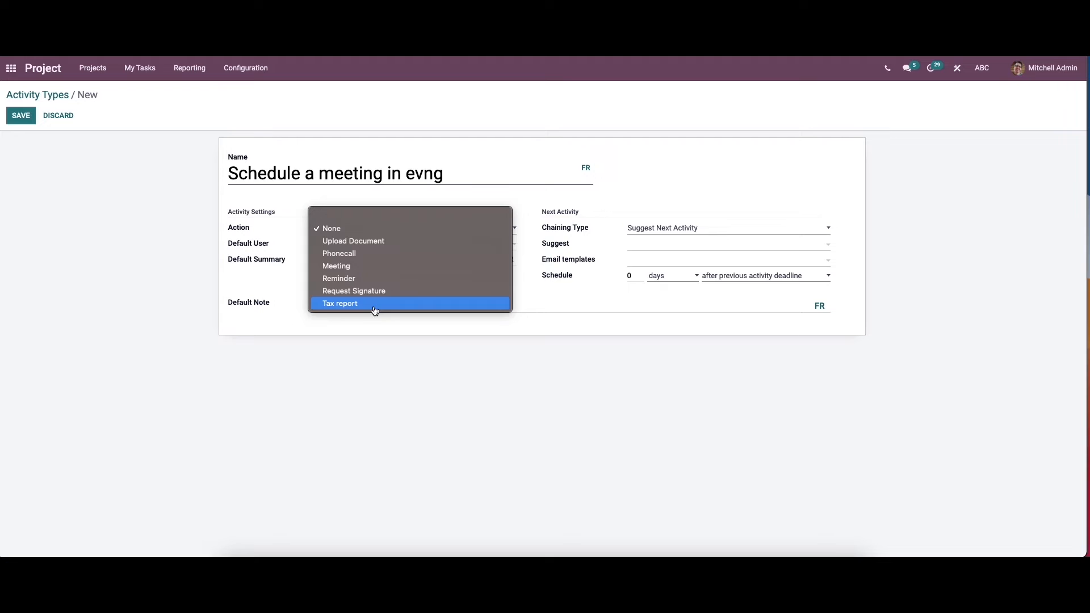
pyautogui.click(364, 267)
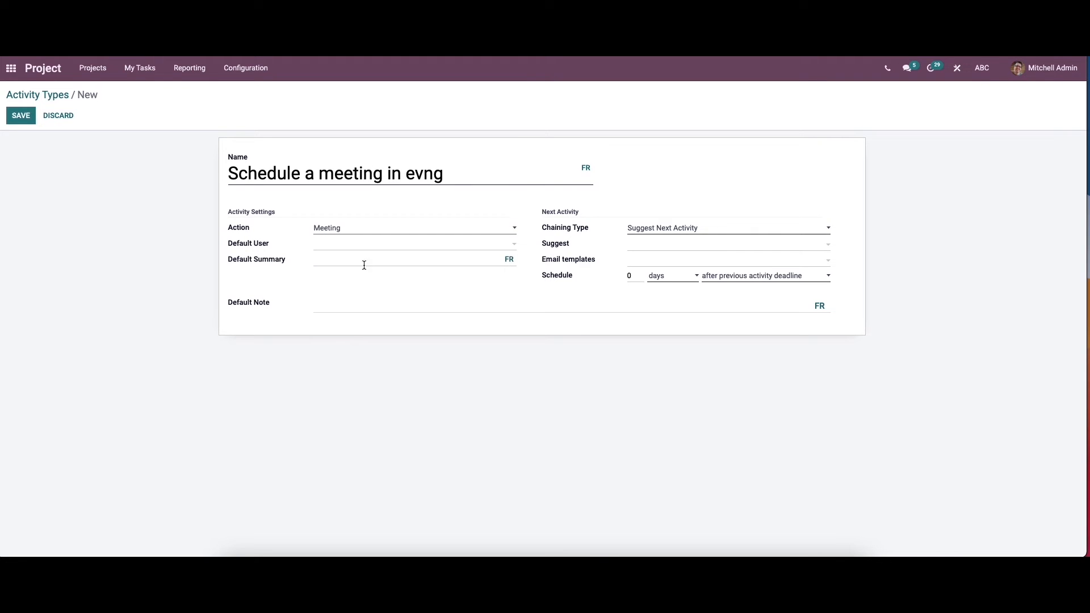
pyautogui.click(330, 244)
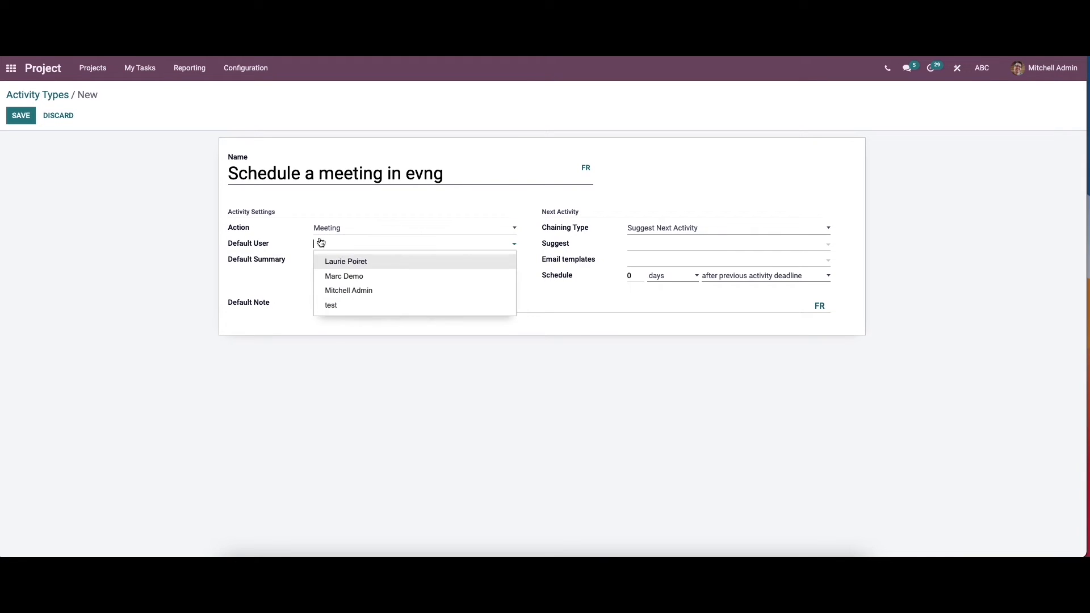
pyautogui.click(400, 290)
pyautogui.click(375, 260)
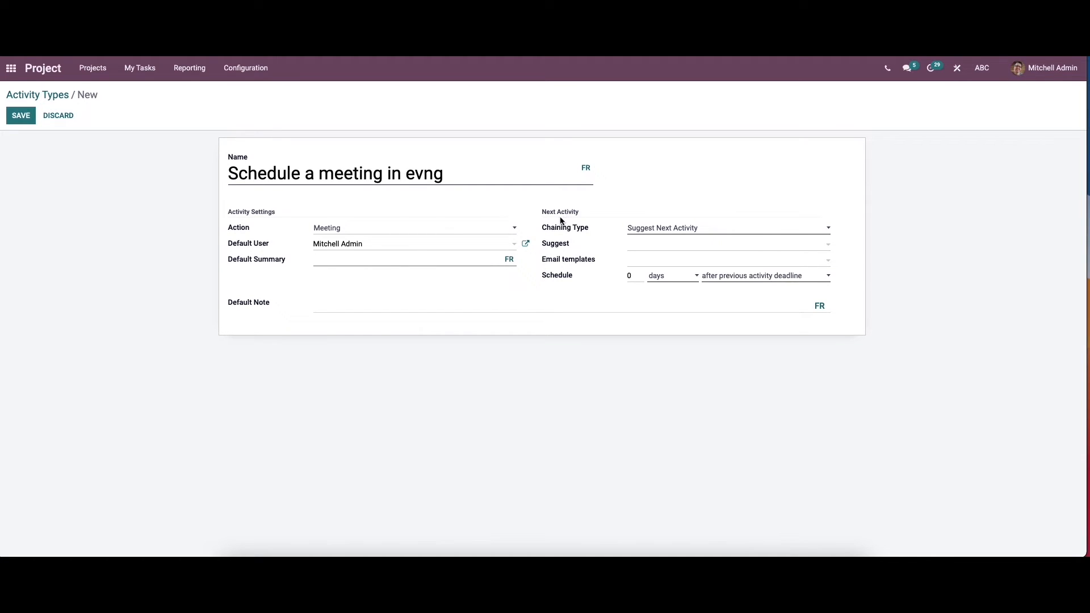
# Keep the chaining type at Suggest Next Activity, suggest Meeting as the next activity, and check the available email templates without choosing one.
pyautogui.click(645, 232)
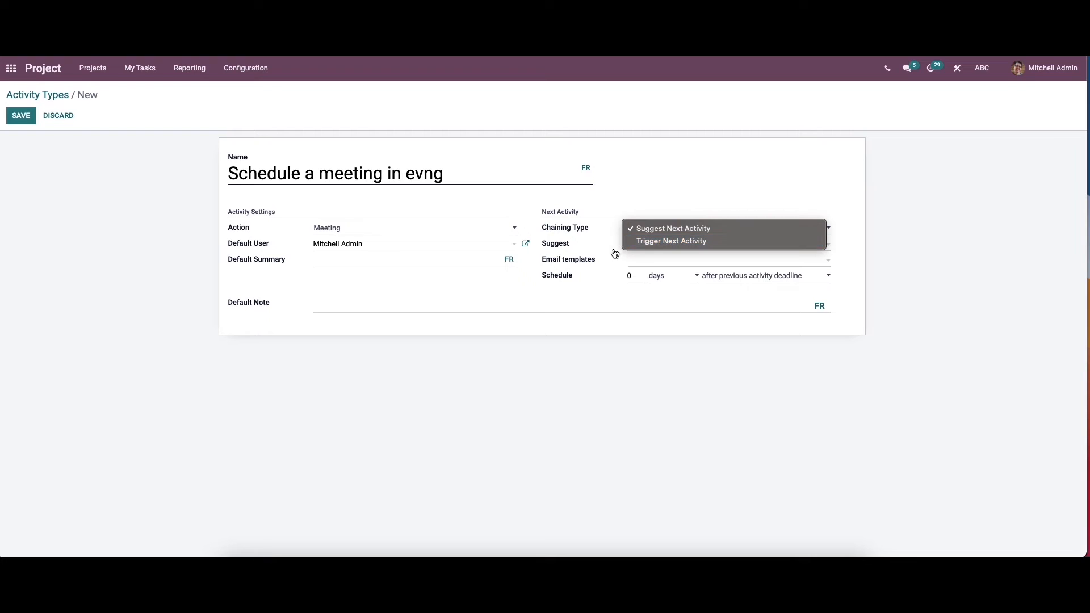
pyautogui.click(633, 251)
pyautogui.click(637, 249)
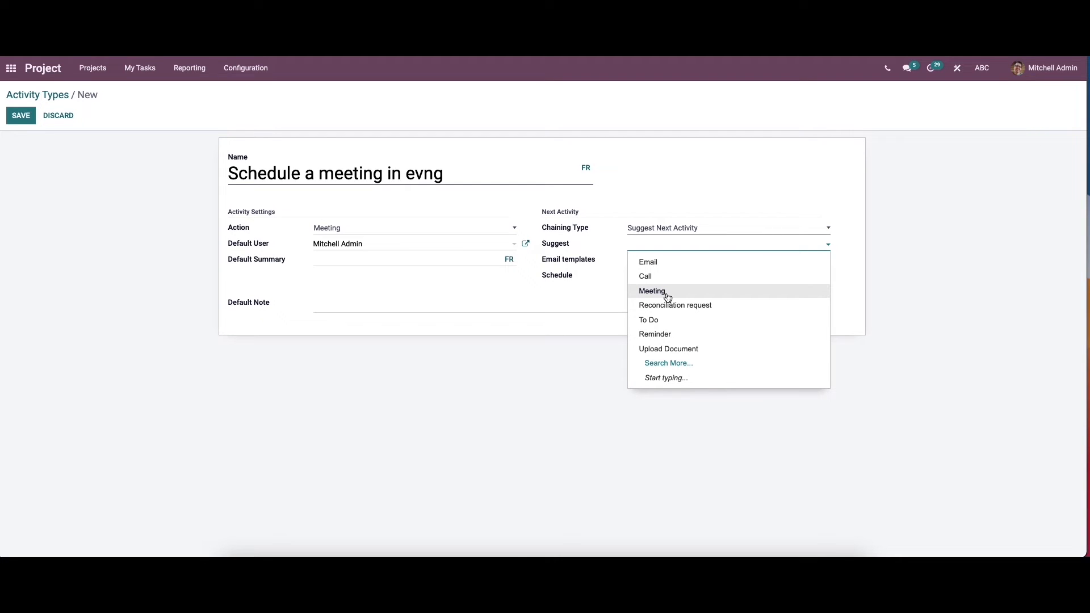
pyautogui.click(667, 292)
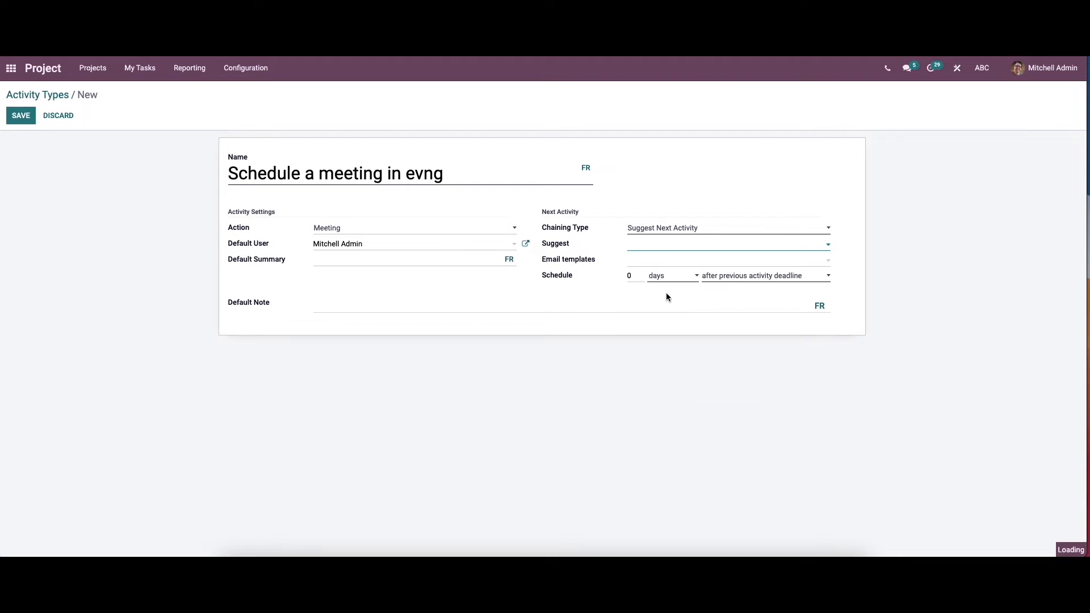
pyautogui.click(640, 259)
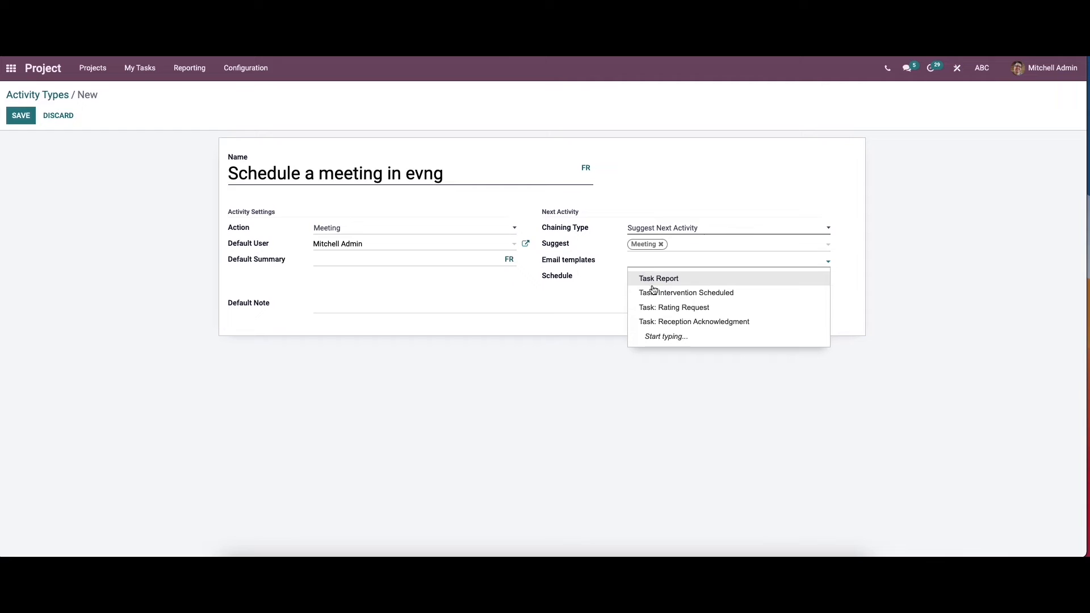
pyautogui.click(613, 298)
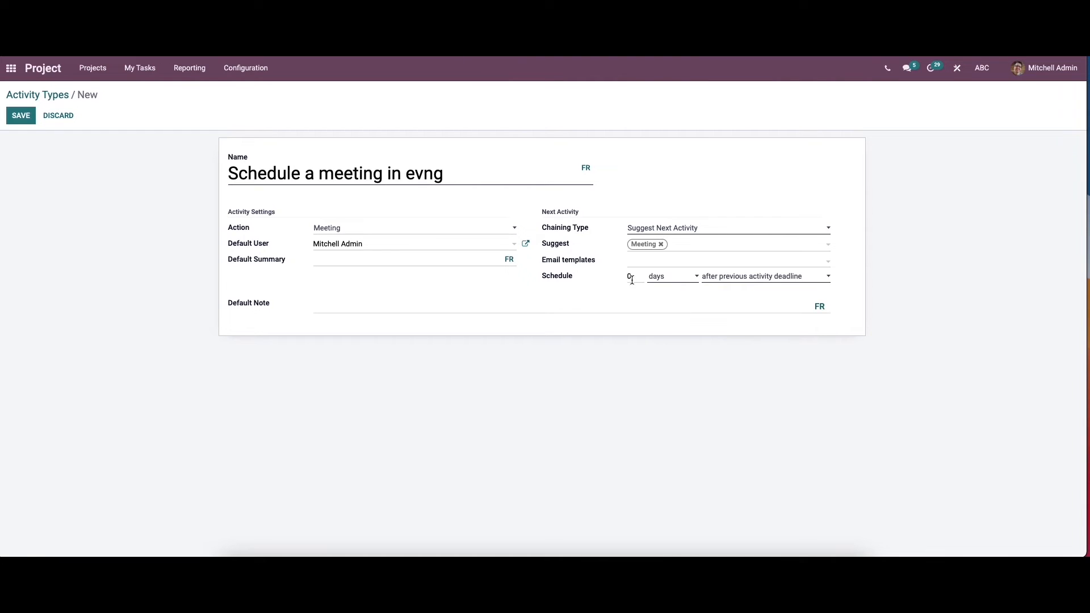
# Check the schedule delay and default note fields, save the activity type, and return to the activity types list.
pyautogui.click(631, 278)
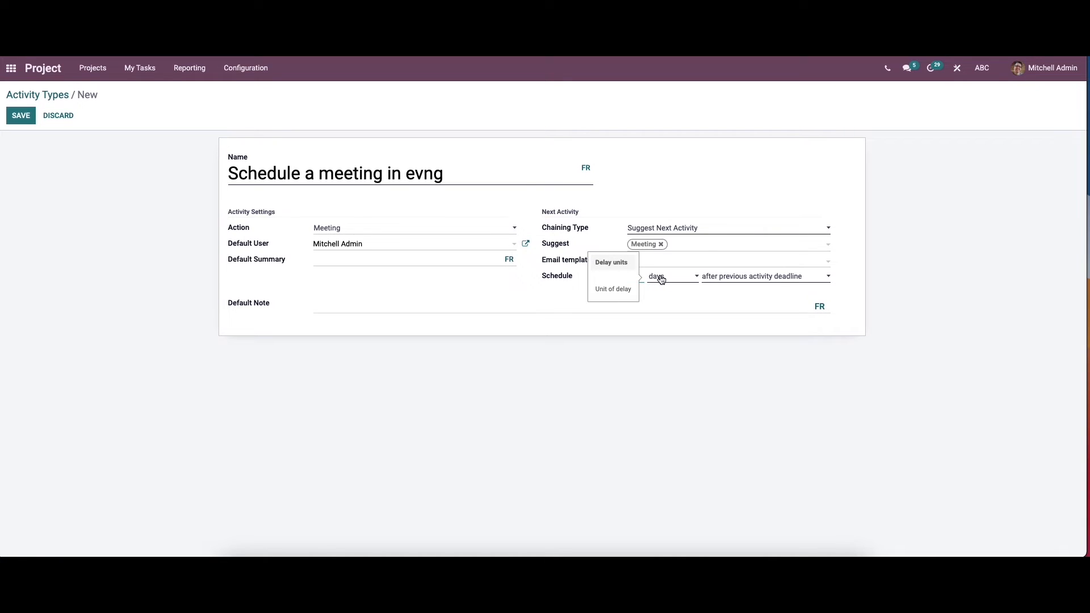
pyautogui.click(330, 310)
pyautogui.click(22, 117)
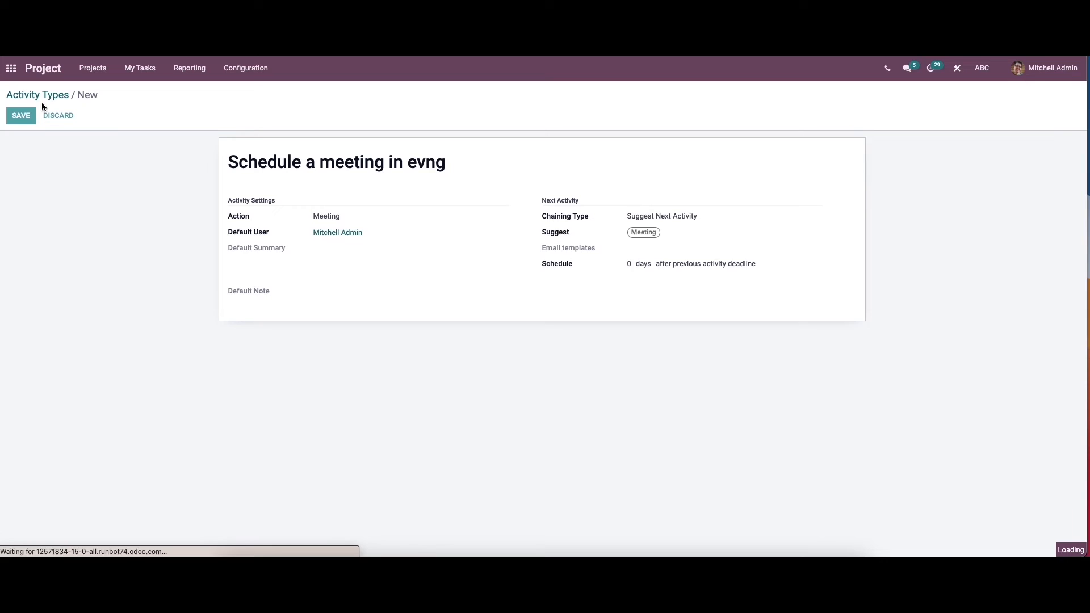
pyautogui.click(67, 101)
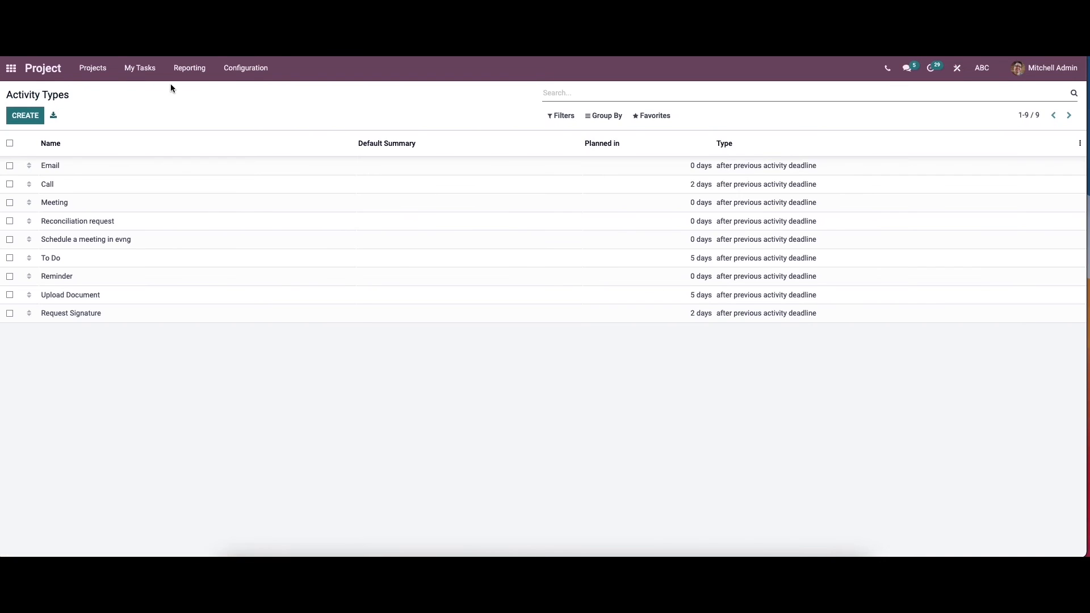
# Return to the projects overview and create a project named Office Party with billable, timesheets and planning enabled and worksheets disabled.
pyautogui.click(92, 68)
pyautogui.click(577, 93)
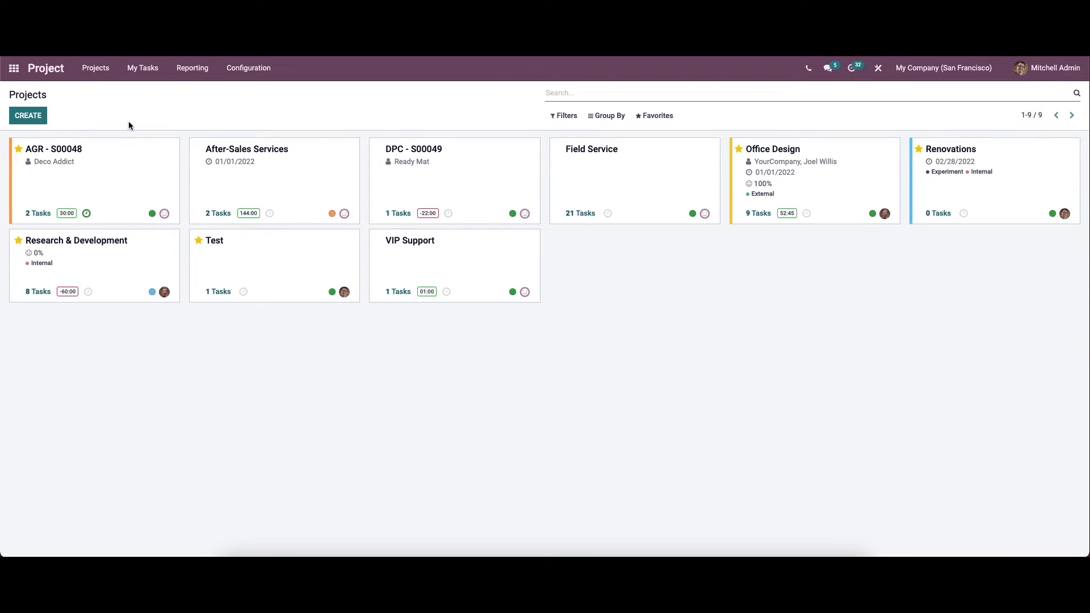
pyautogui.click(28, 116)
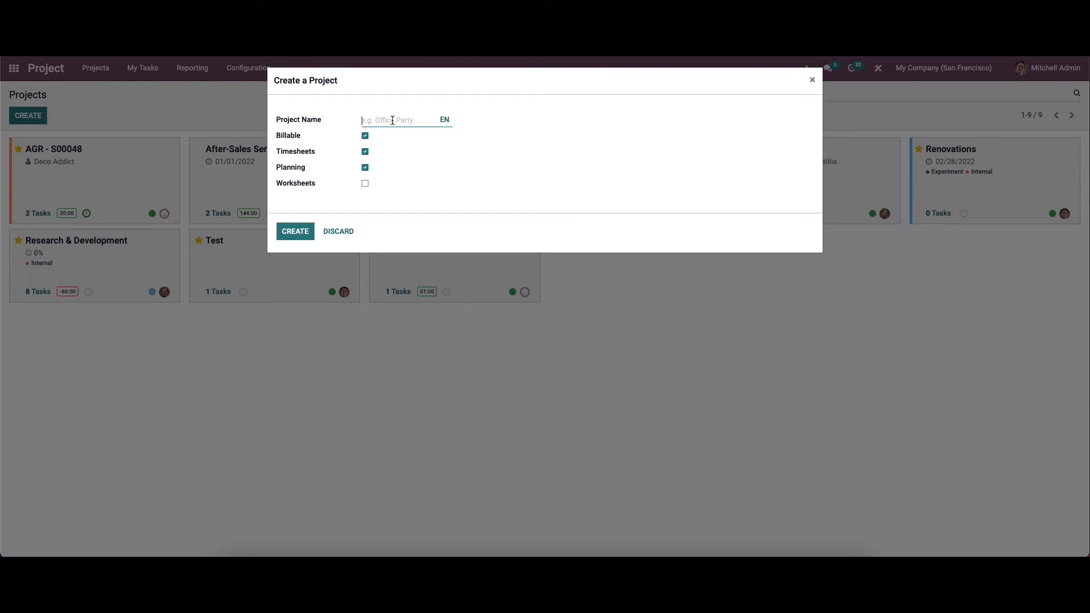
pyautogui.write('Office Party')
pyautogui.moveTo(293, 142)
pyautogui.moveTo(300, 171)
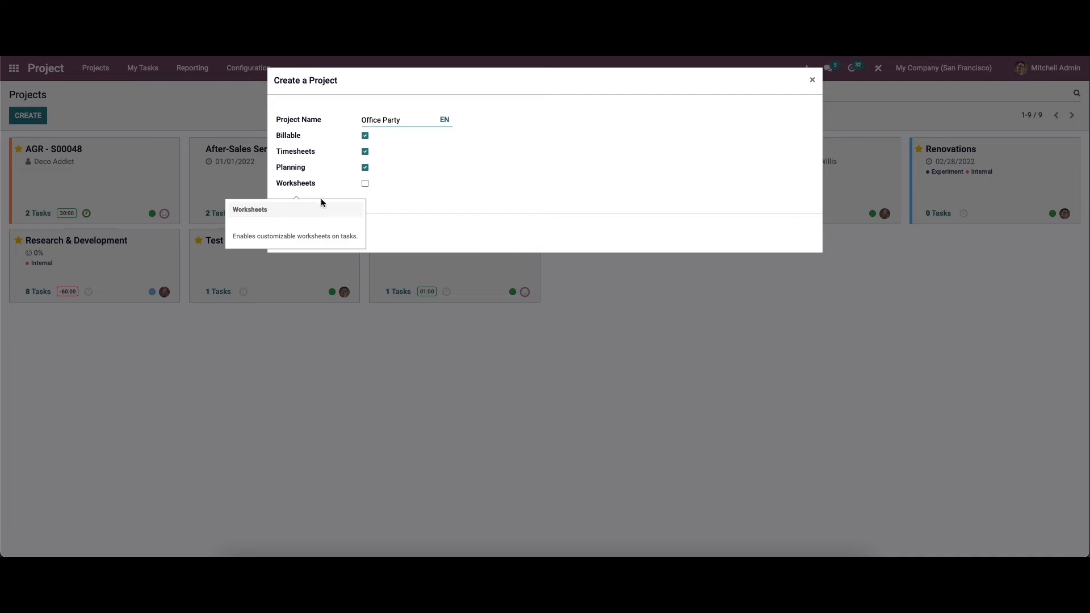
pyautogui.click(306, 233)
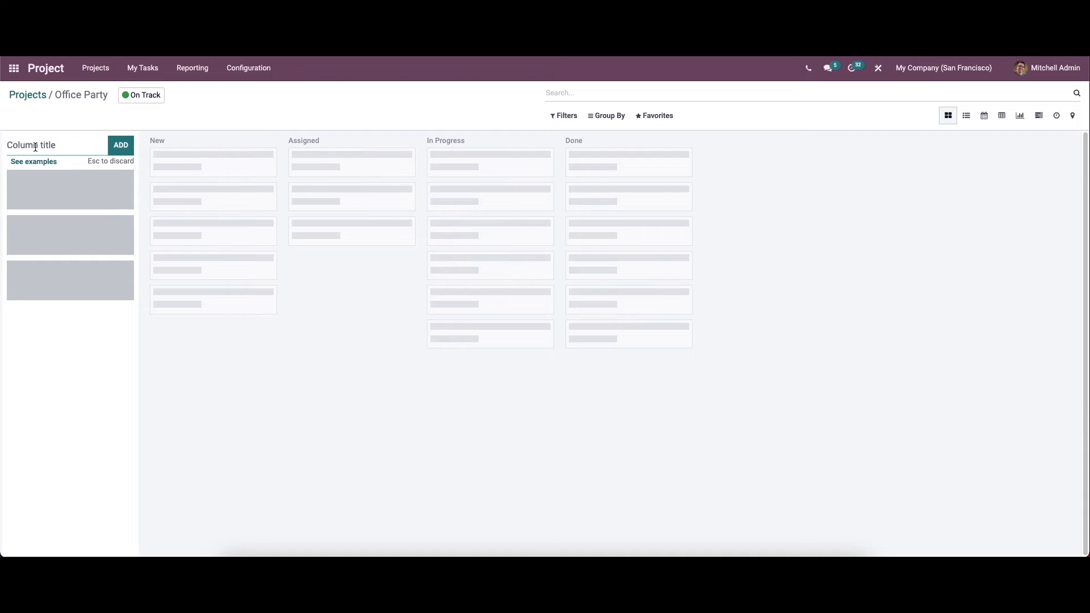
# Add a New stage to the Office Party board, compare the kanban examples, and apply the Consulting stages to the project.
pyautogui.write('New')
pyautogui.click(122, 146)
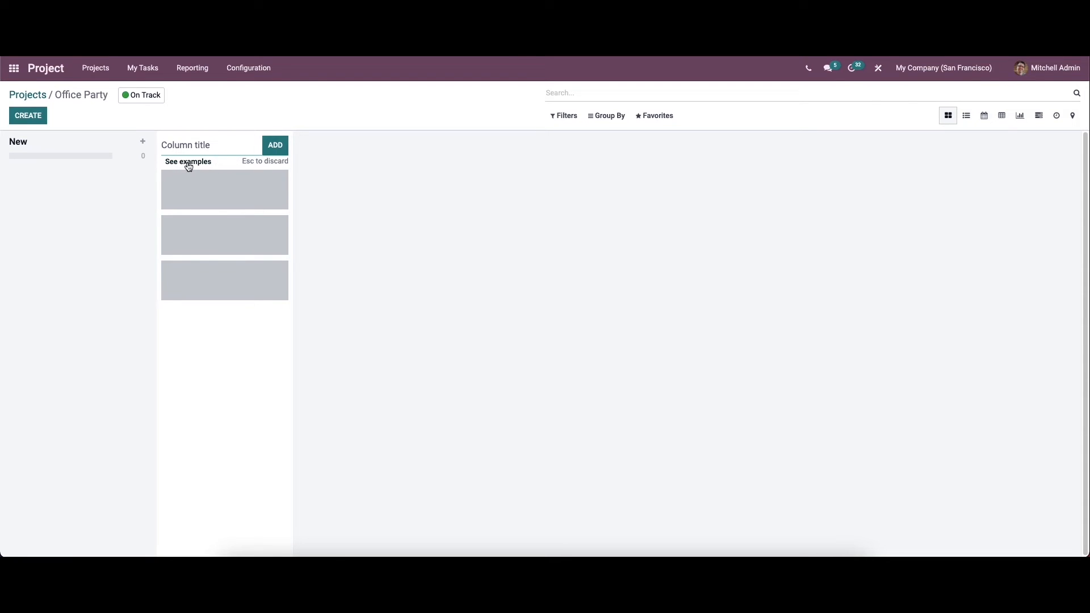
pyautogui.click(191, 163)
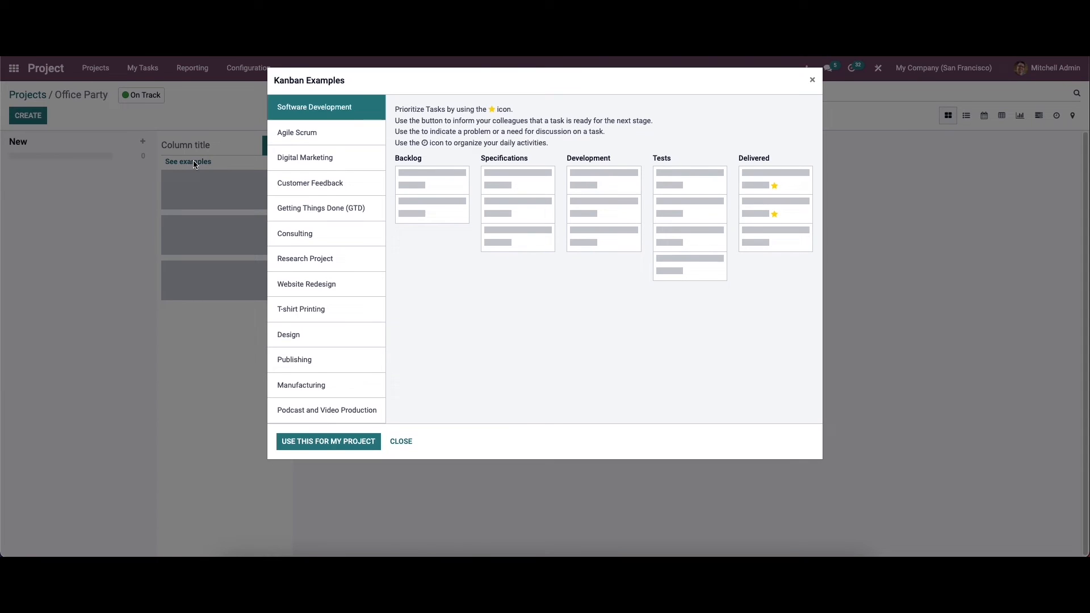
pyautogui.click(321, 157)
pyautogui.click(318, 237)
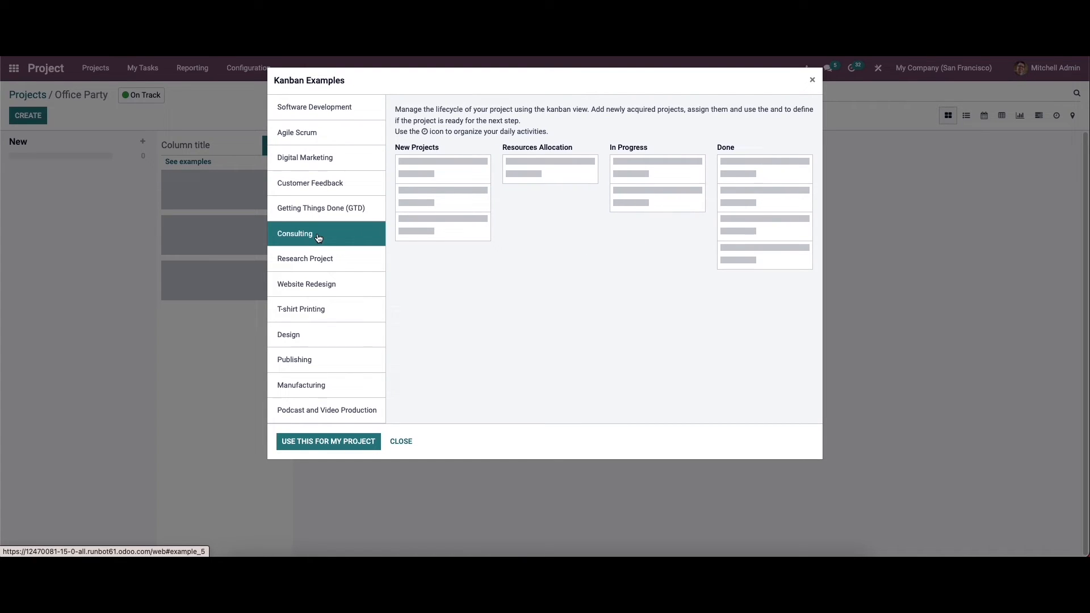
pyautogui.click(319, 264)
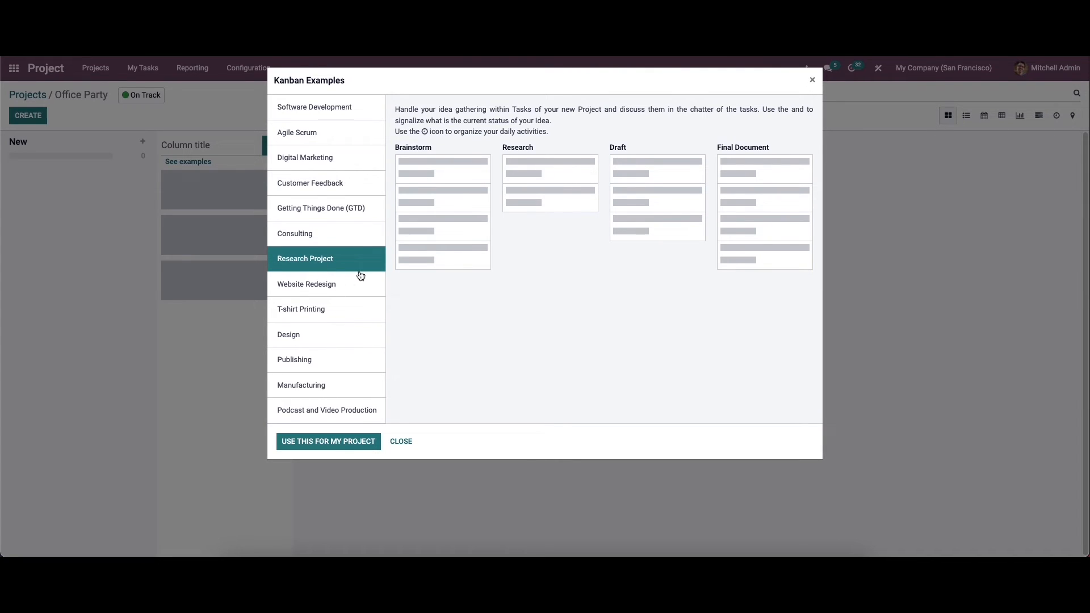
pyautogui.click(328, 233)
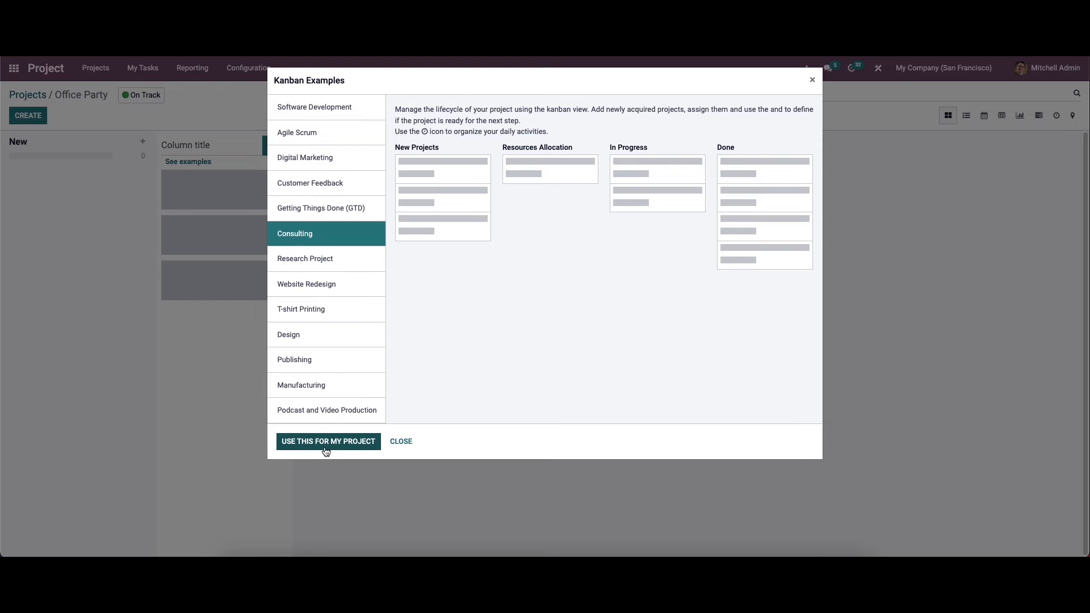
pyautogui.click(350, 451)
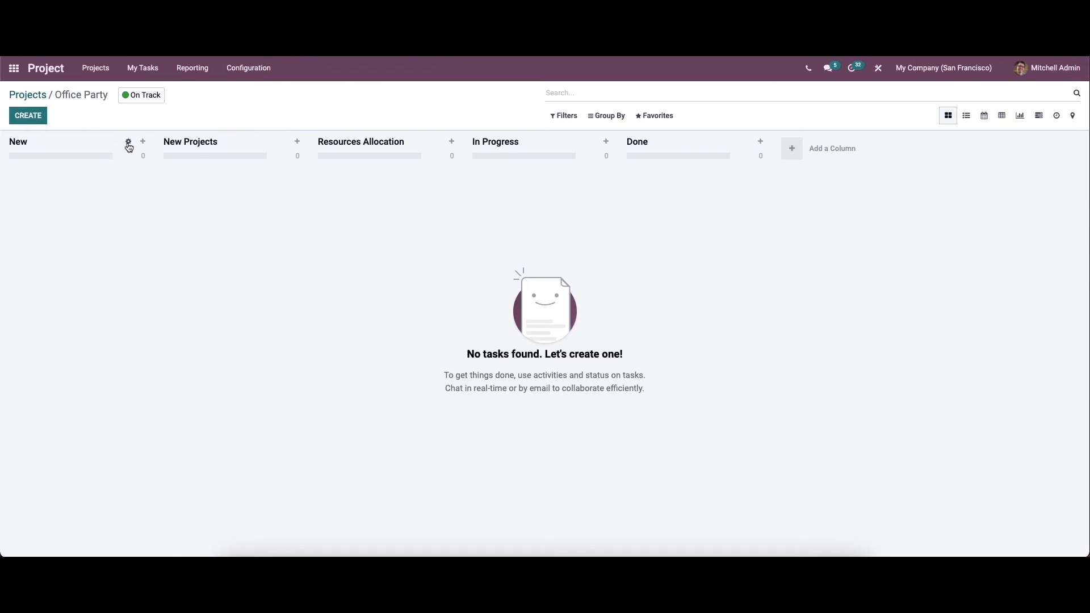
# Delete the New stage from the Office Party board and confirm the deletion.
pyautogui.click(128, 141)
pyautogui.click(149, 198)
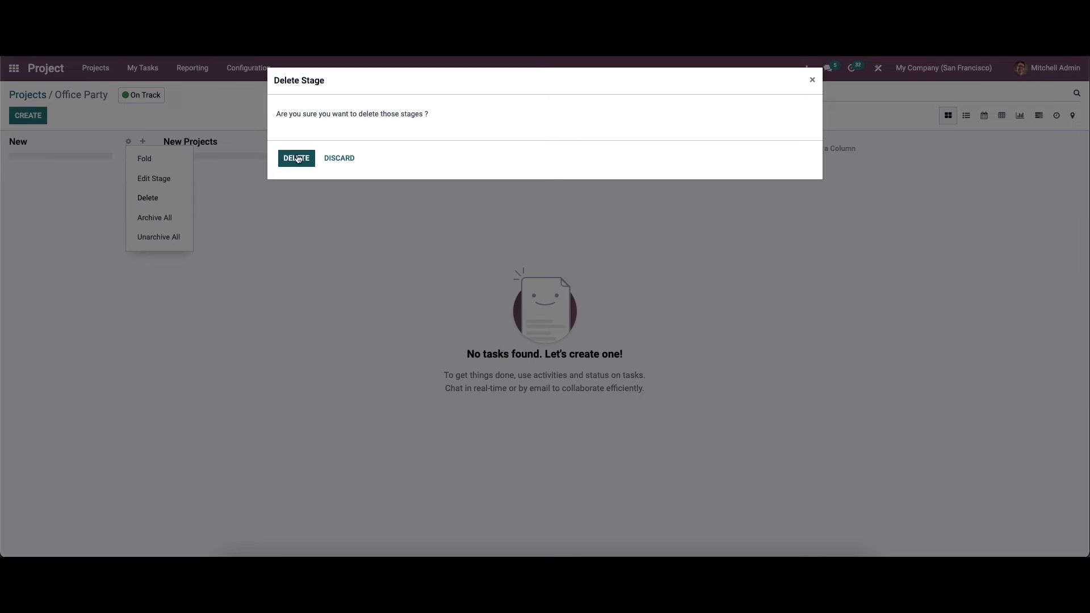
pyautogui.click(297, 157)
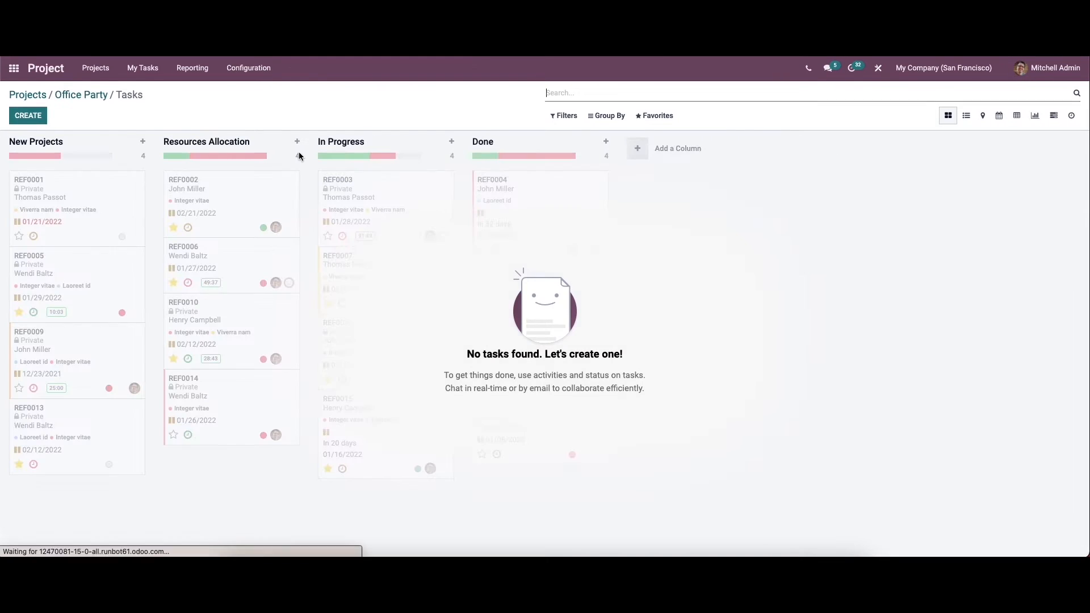
# Add a task titled "Demo task" to the New Projects stage, keeping the default assignee.
pyautogui.click(42, 111)
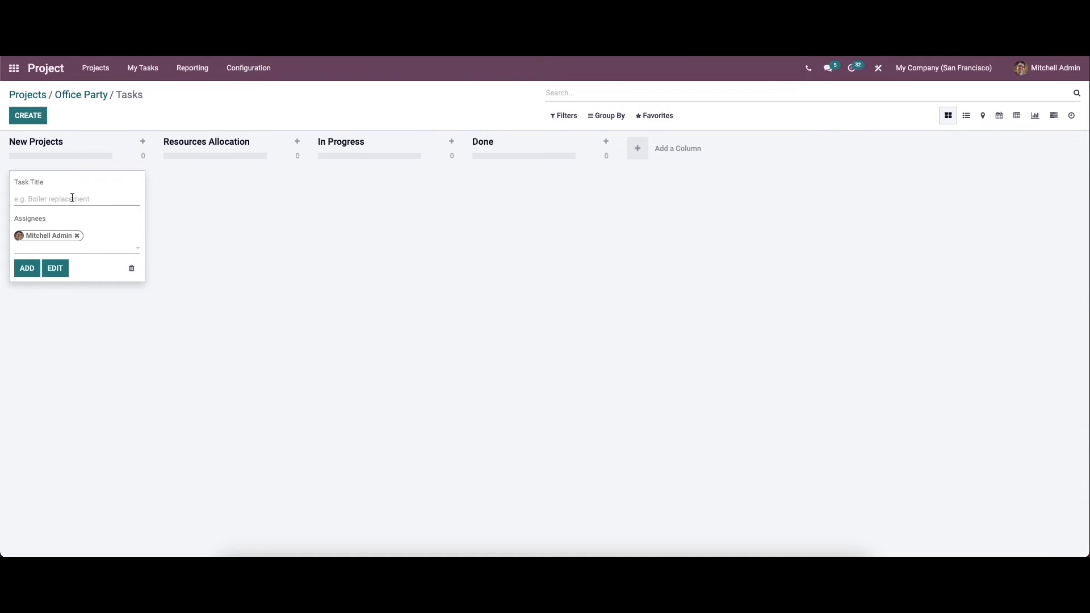
pyautogui.write('Demo task')
pyautogui.click(72, 250)
pyautogui.click(97, 246)
pyautogui.click(27, 269)
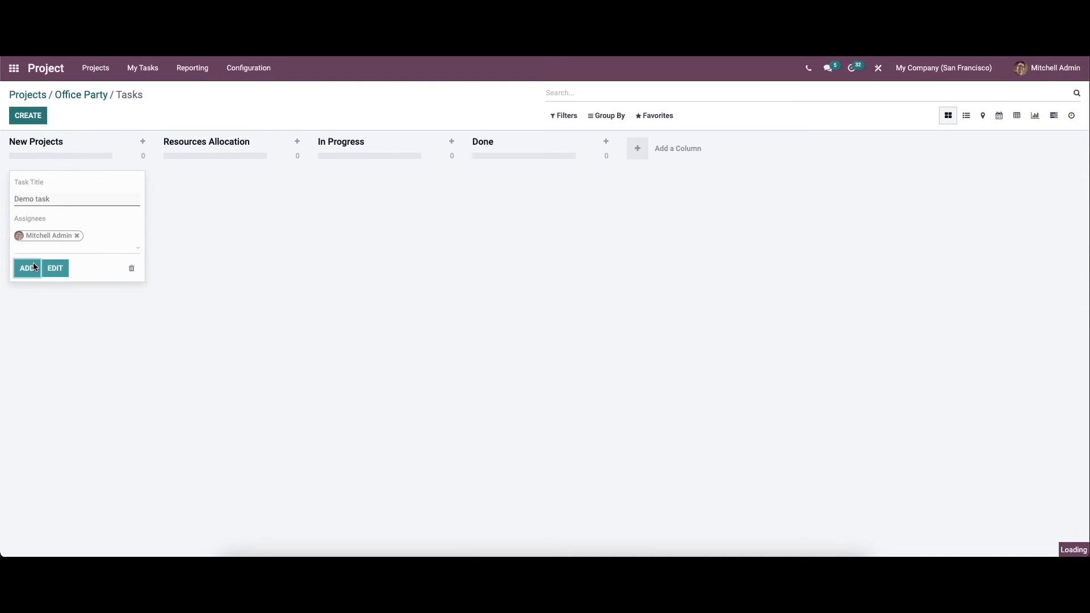
pyautogui.click(168, 209)
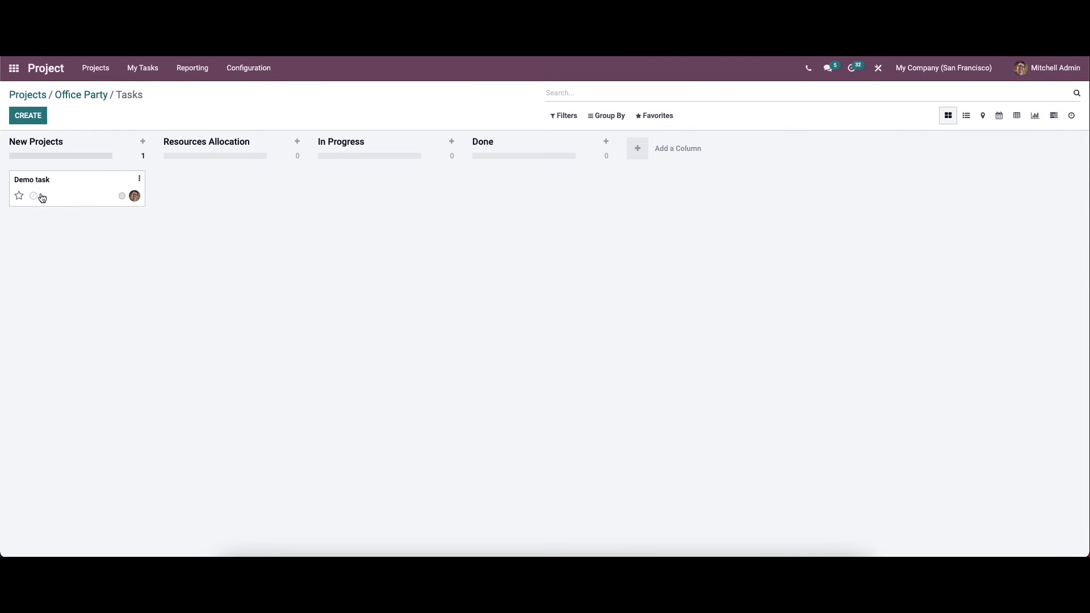
# Star the Demo task as a priority, remove the star again, and check the task's activity control.
pyautogui.click(19, 196)
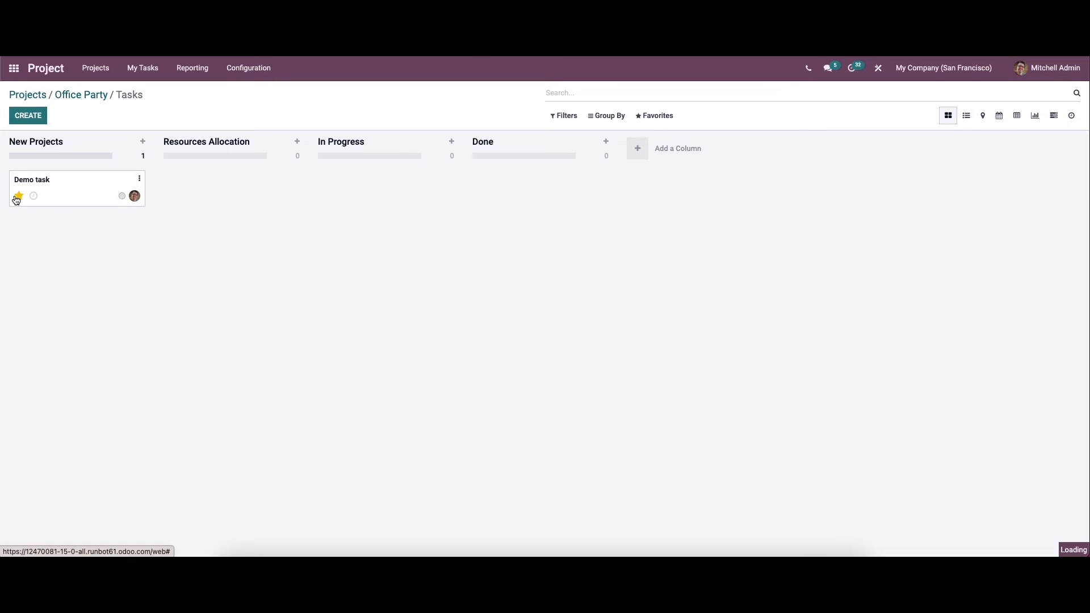
pyautogui.click(20, 196)
pyautogui.click(35, 198)
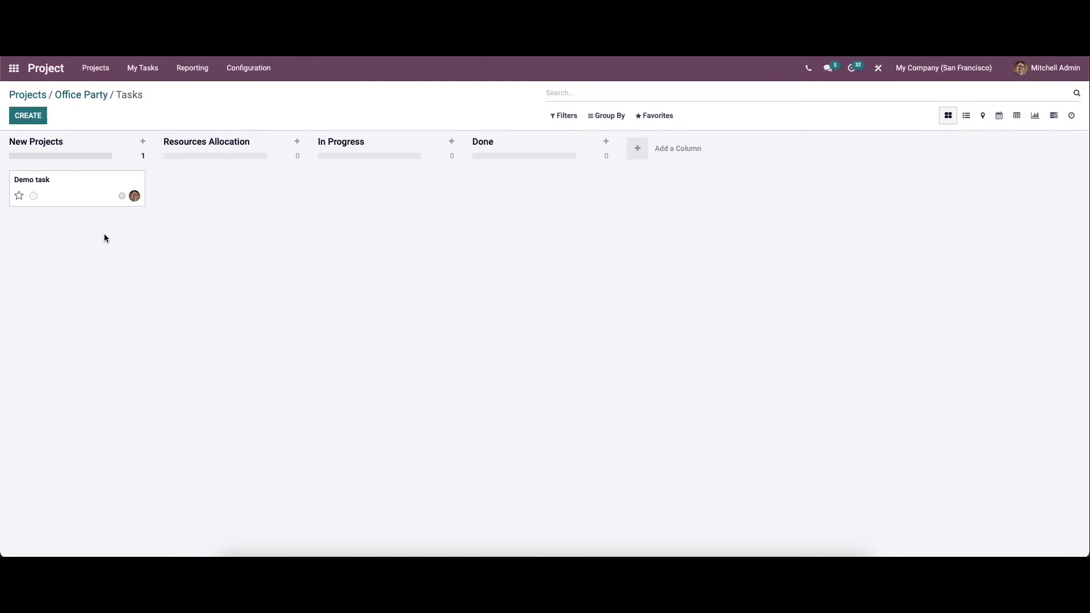
# Schedule a To Do activity on the Demo task, due 02/03/2022, keeping the default assignee.
pyautogui.click(34, 196)
pyautogui.click(114, 234)
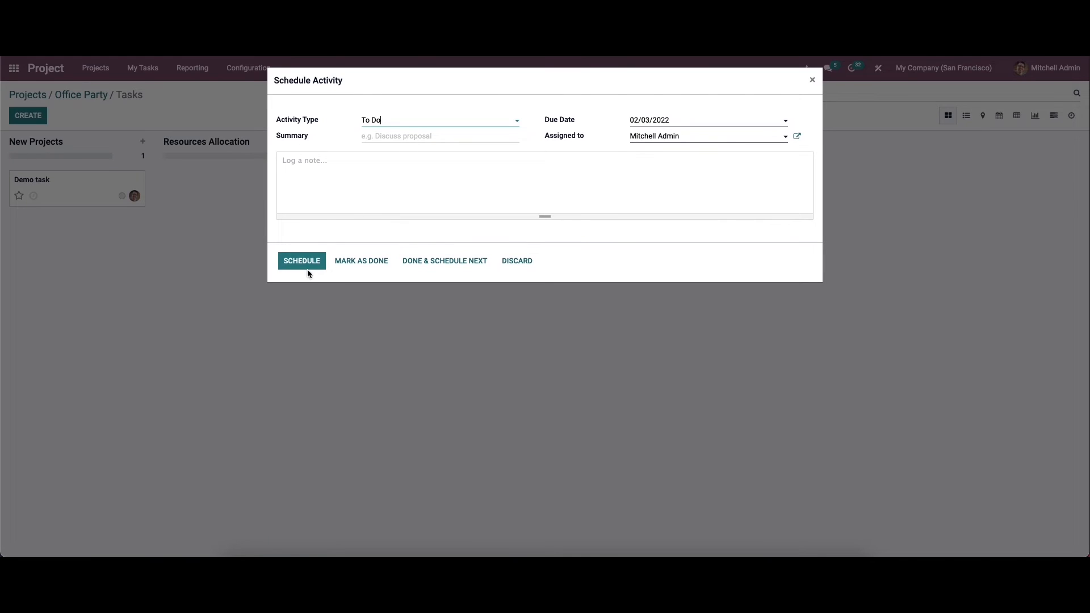
pyautogui.click(303, 265)
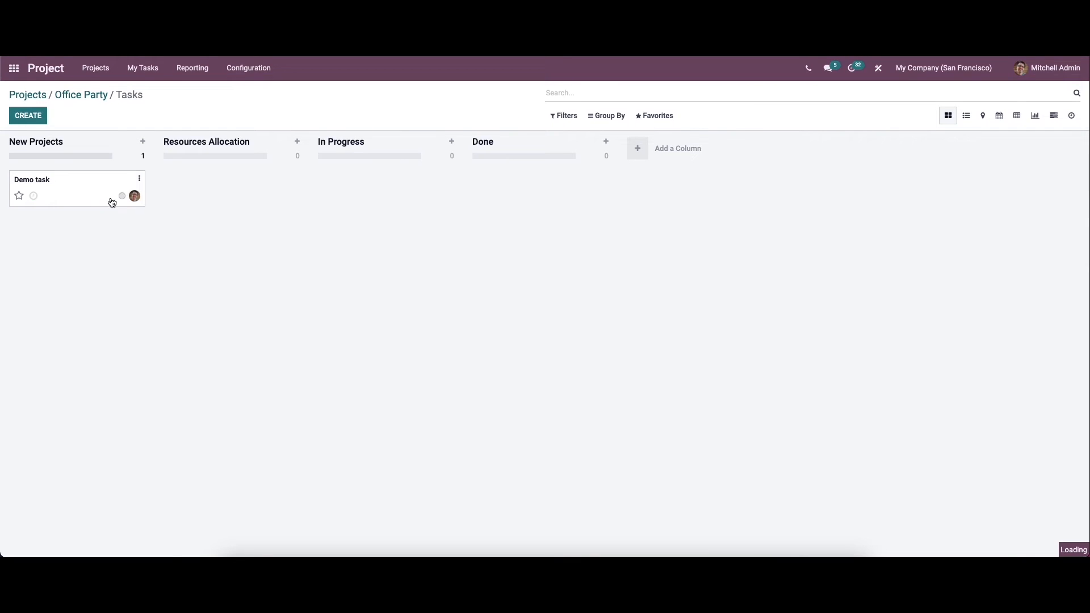
# Mark the Demo task as Ready, and open and close the chat with its assignee.
pyautogui.click(122, 196)
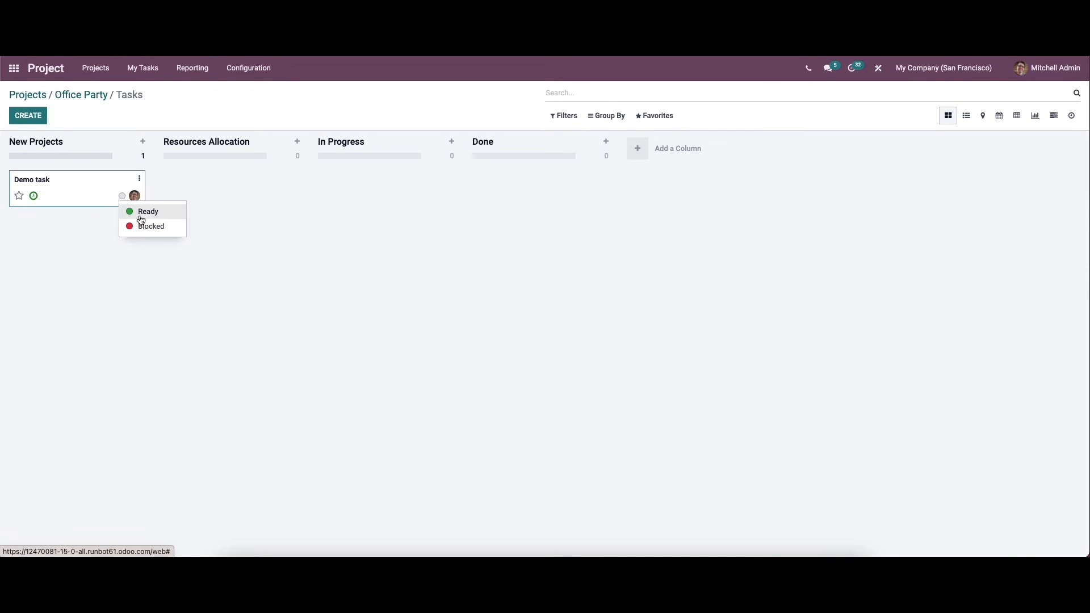
pyautogui.click(131, 214)
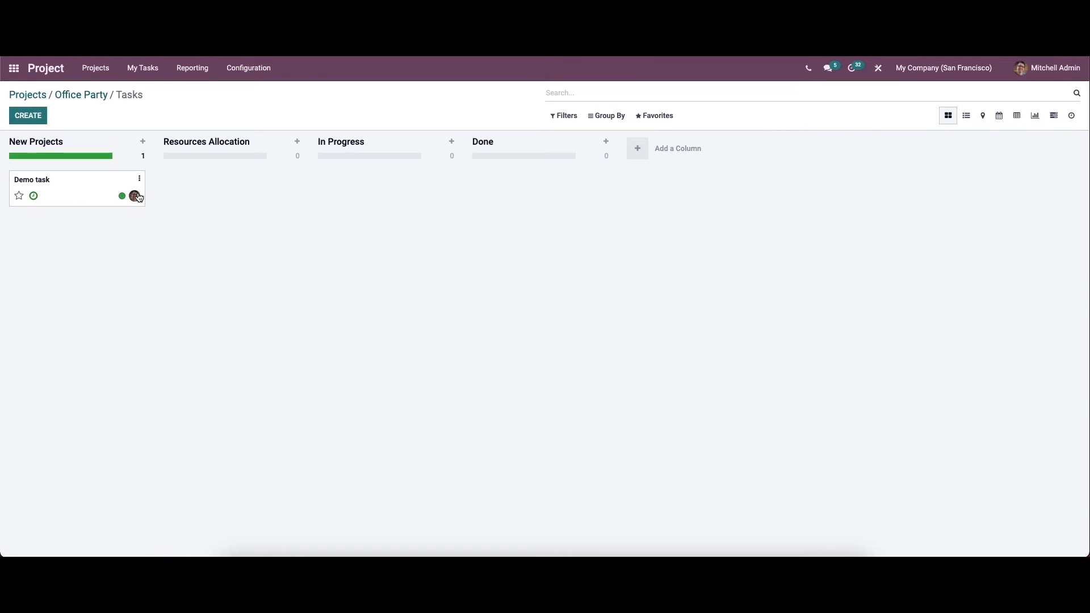
pyautogui.click(135, 197)
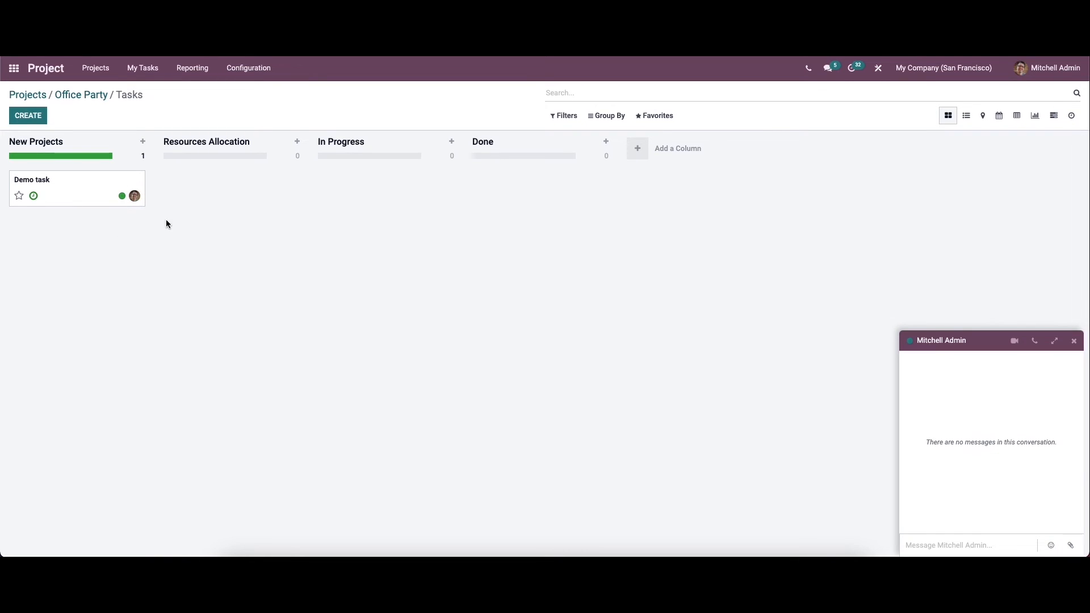
pyautogui.click(1074, 341)
# Move the Demo task through the Resources Allocation and In Progress stages and back to New Projects.
pyautogui.moveTo(66, 182); pyautogui.dragTo(200, 177)
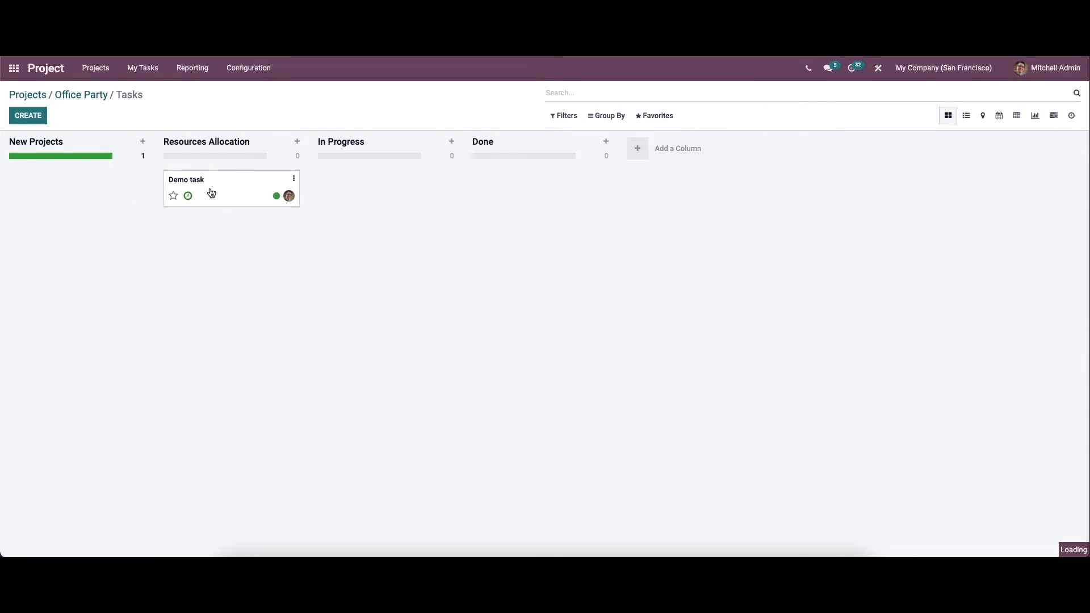
pyautogui.click(222, 191)
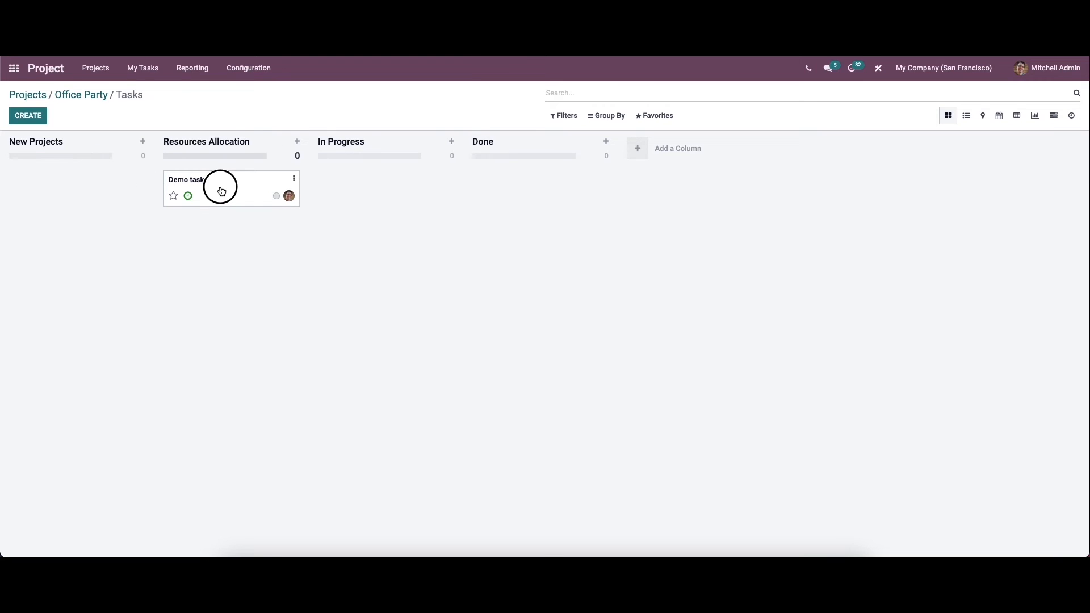
pyautogui.moveTo(220, 189); pyautogui.dragTo(315, 172)
pyautogui.click(198, 249)
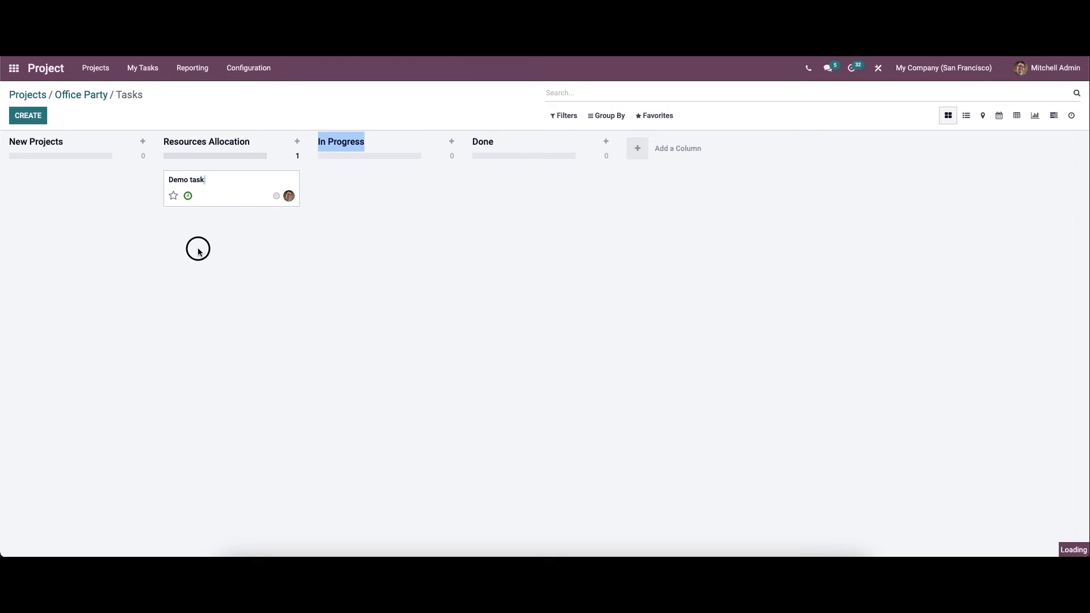
pyautogui.moveTo(216, 200); pyautogui.dragTo(343, 193)
pyautogui.click(380, 182)
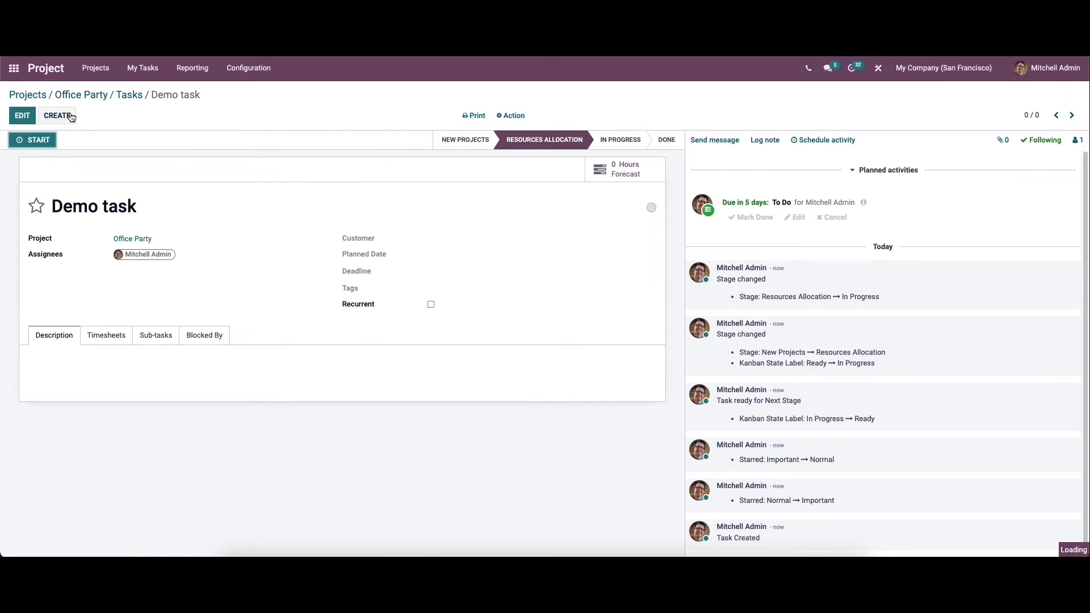
pyautogui.click(132, 98)
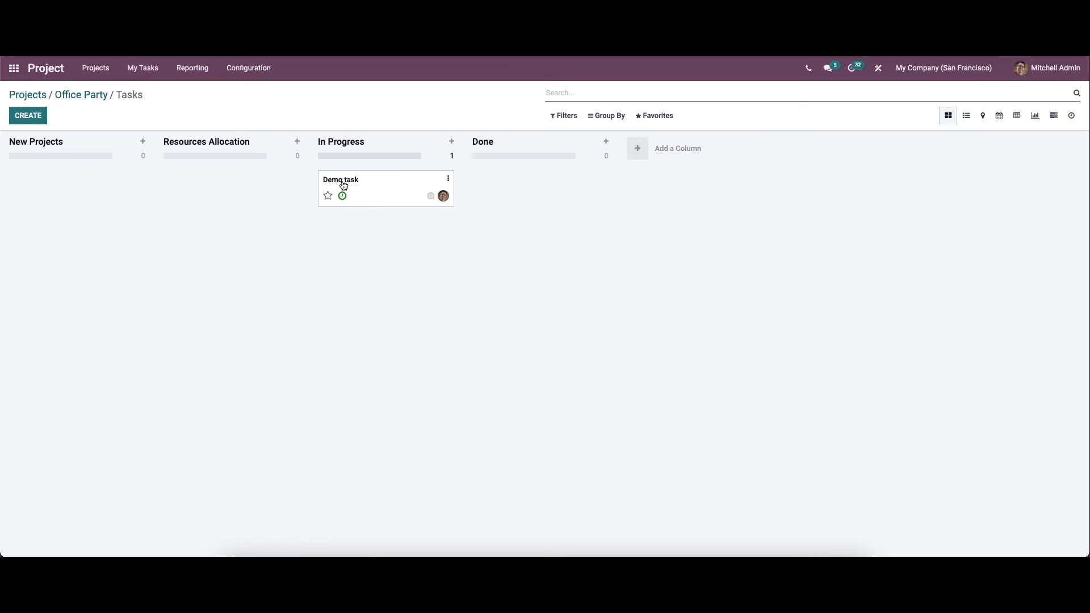
pyautogui.click(371, 189)
pyautogui.moveTo(372, 189); pyautogui.dragTo(26, 177)
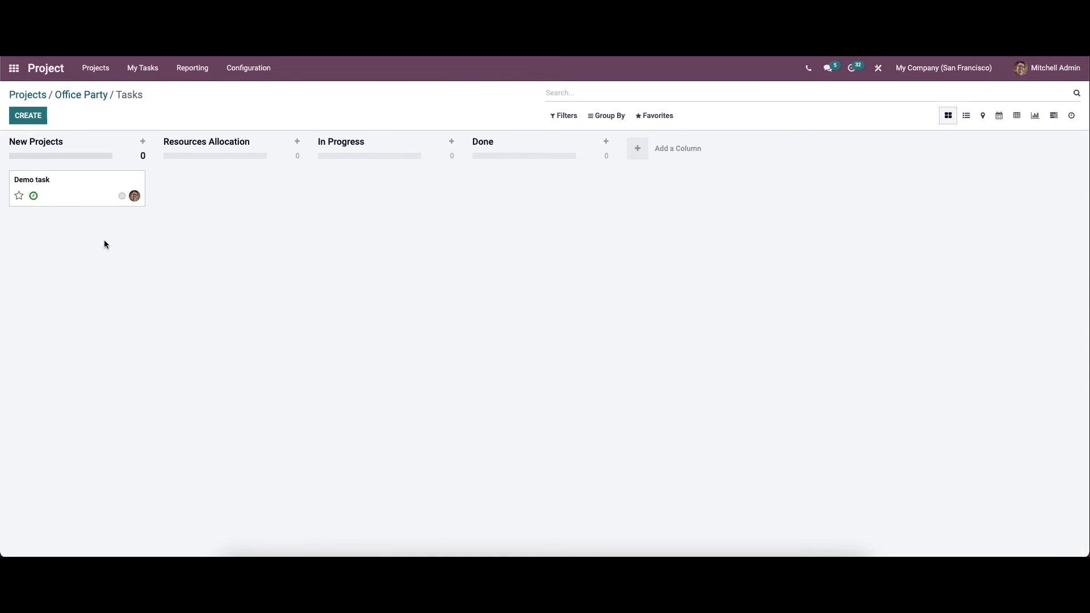
# Check the cover image upload for the Demo task and discard it without choosing a file.
pyautogui.click(141, 179)
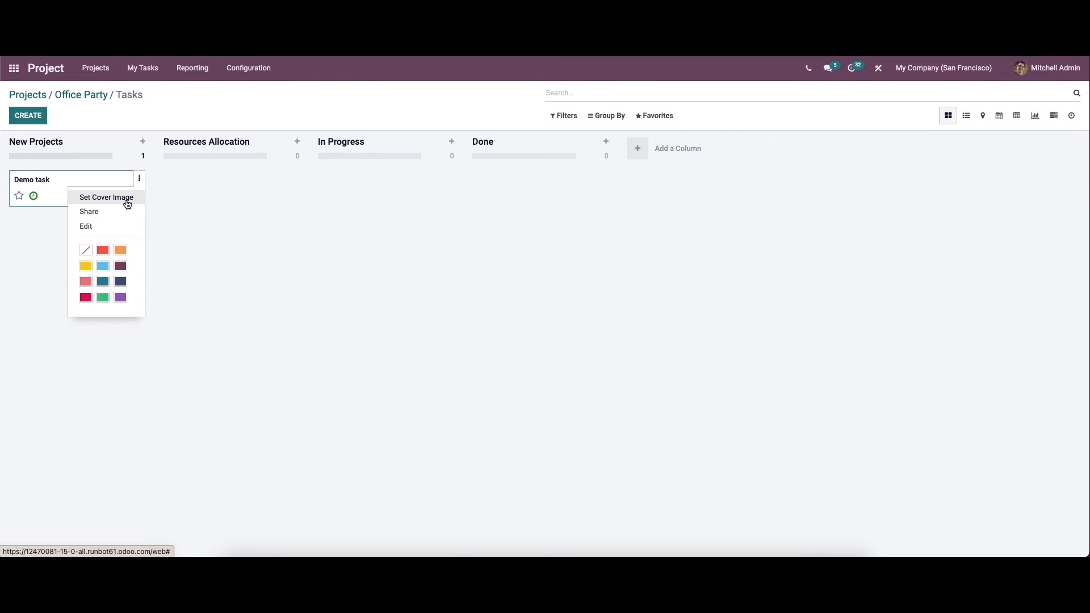
pyautogui.click(127, 199)
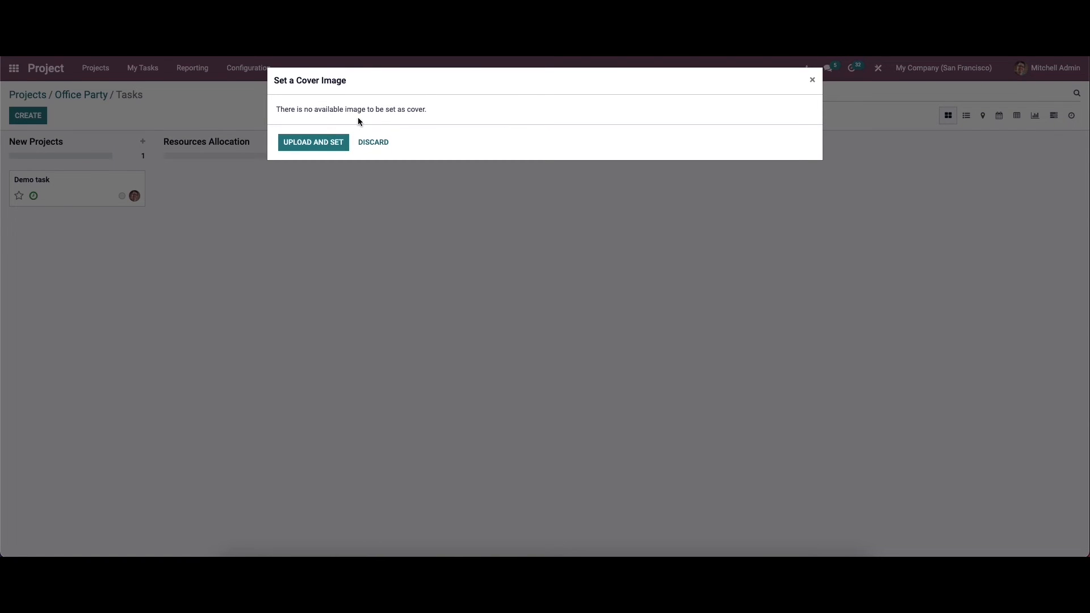
pyautogui.click(298, 149)
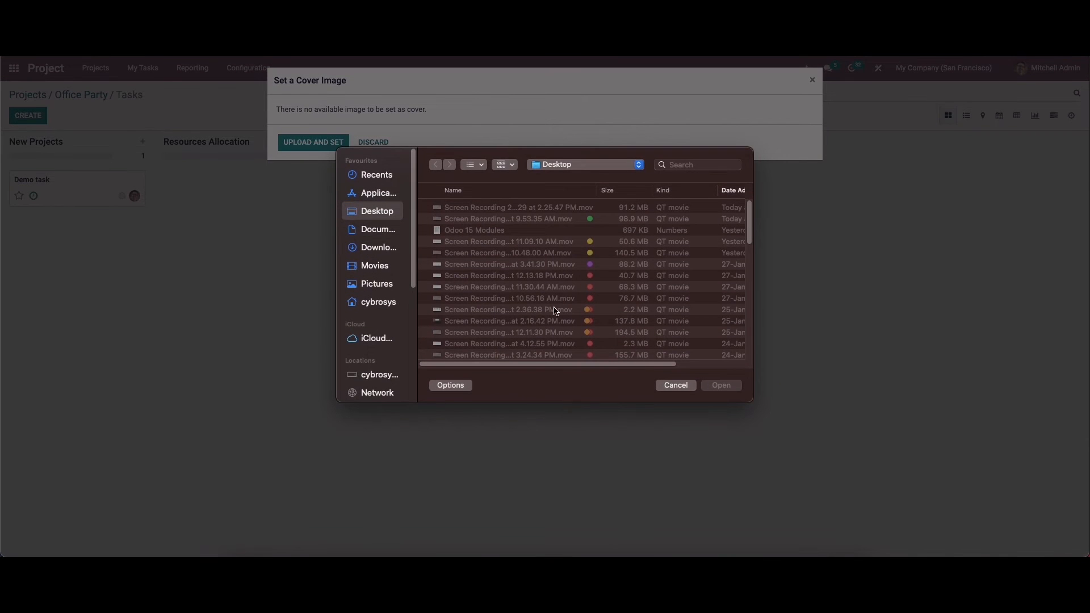
pyautogui.click(674, 386)
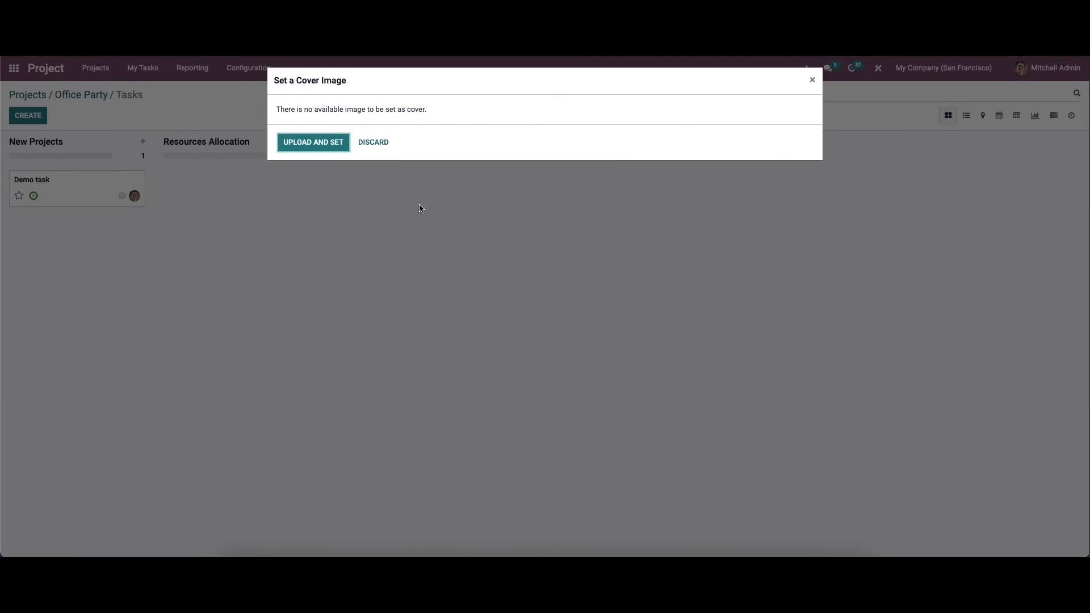
pyautogui.click(362, 143)
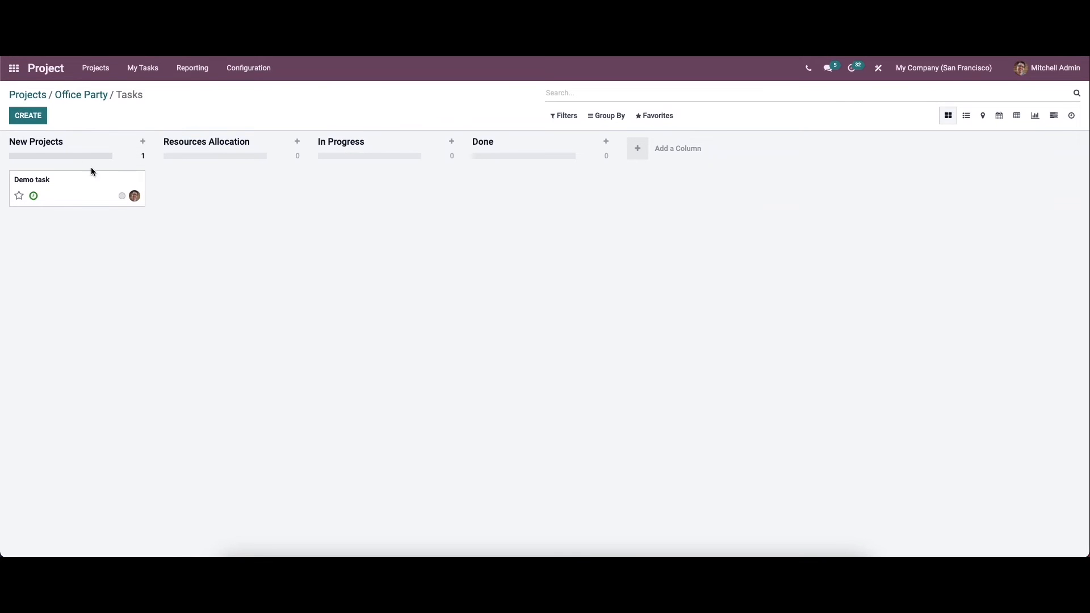
# Review the sharing options of the Demo task, including link, recipients and note, and cancel without sending.
pyautogui.click(140, 179)
pyautogui.click(114, 211)
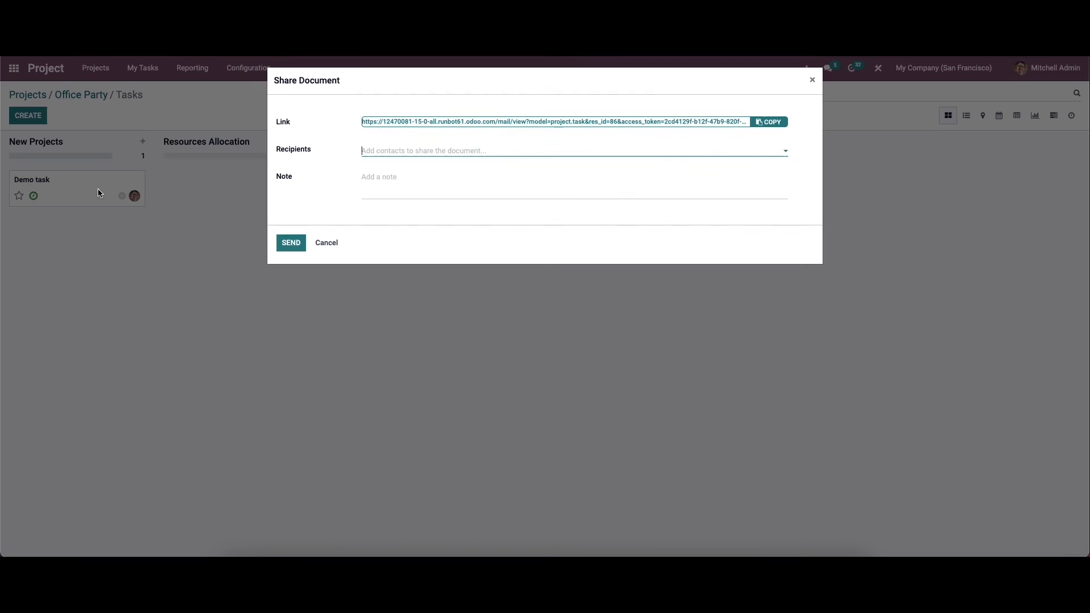
pyautogui.click(388, 150)
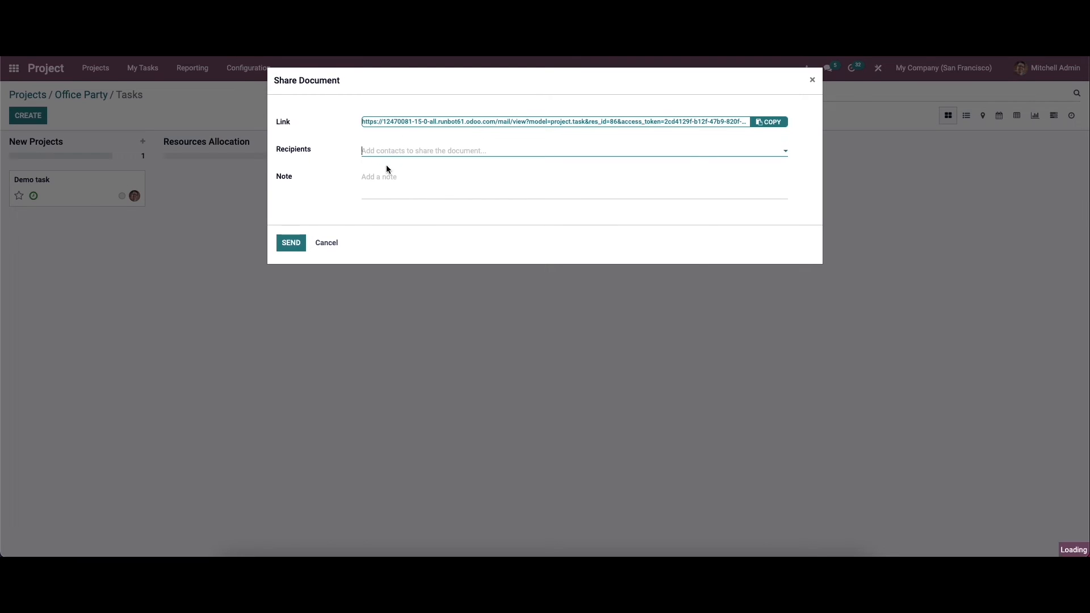
pyautogui.click(352, 183)
pyautogui.click(326, 244)
# Open the Demo task for editing and set its customer to Deco Addict.
pyautogui.click(140, 178)
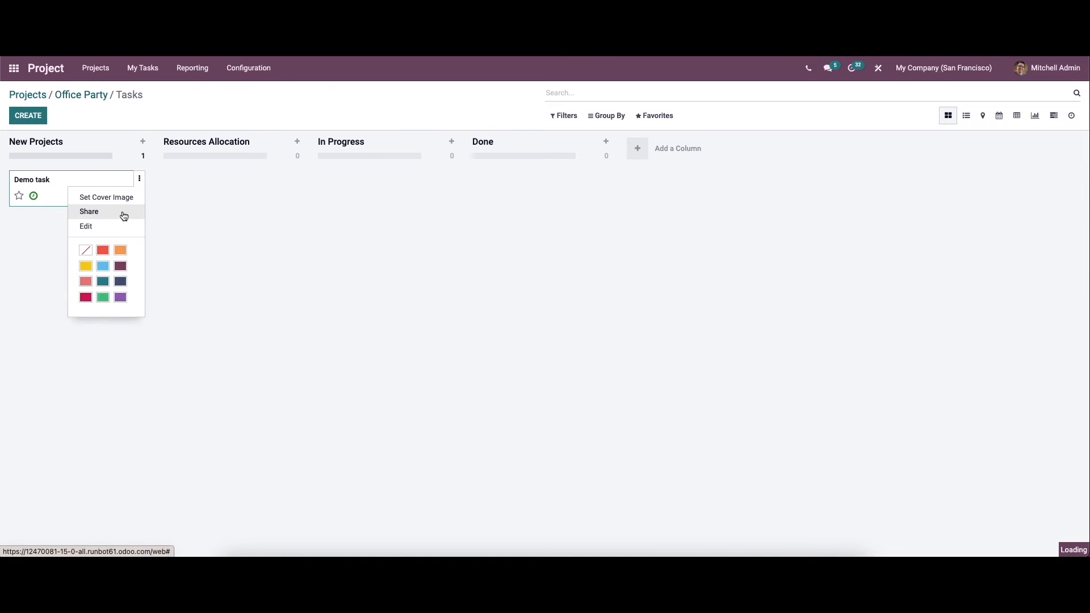
pyautogui.click(139, 178)
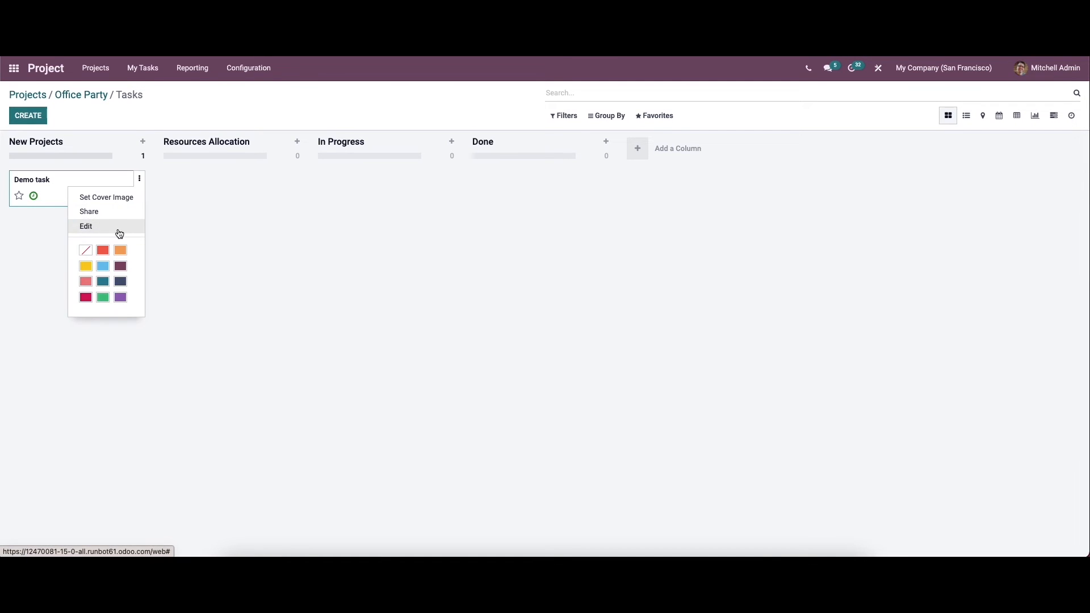
pyautogui.click(118, 229)
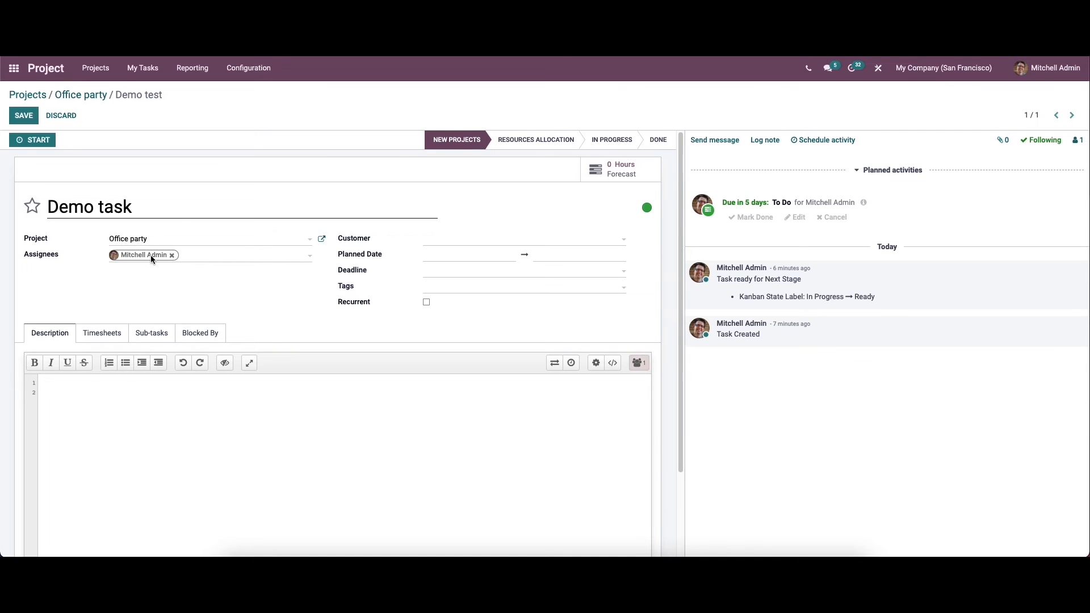
pyautogui.click(456, 241)
pyautogui.click(440, 243)
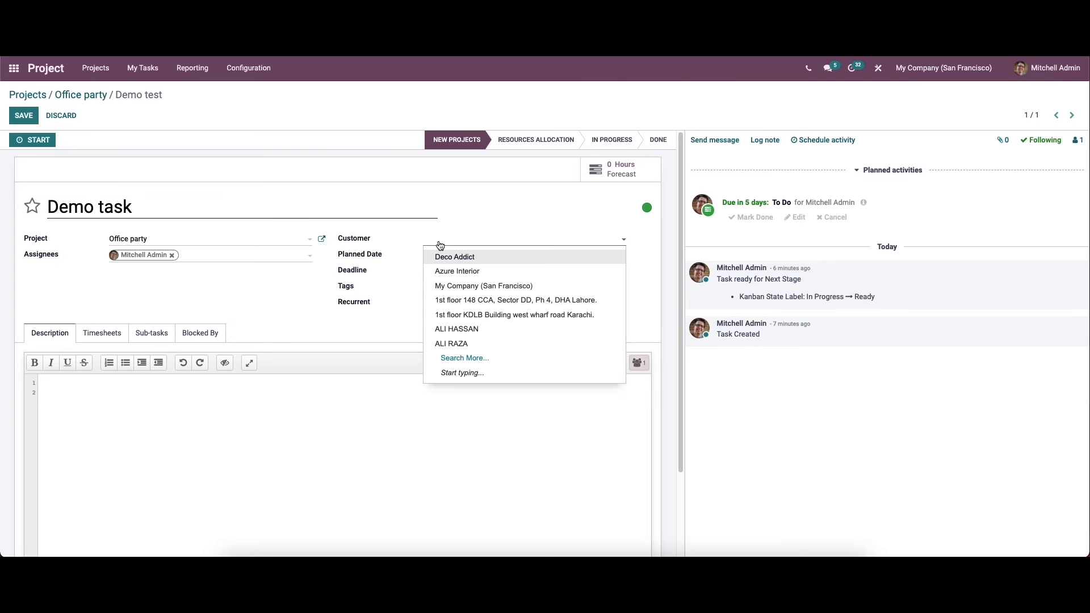
pyautogui.click(447, 257)
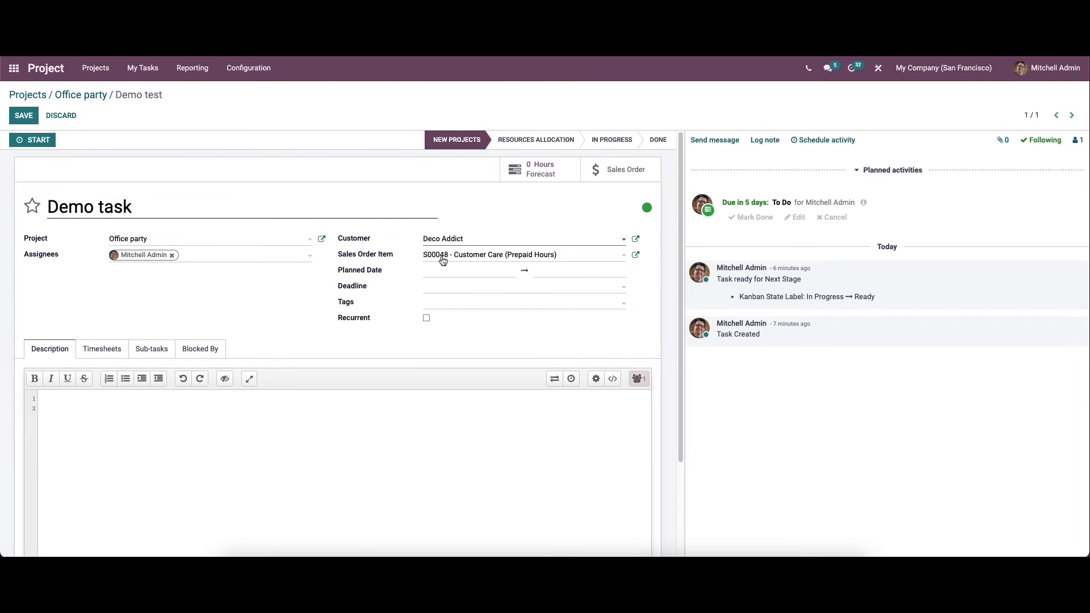
# Set the task's planned date from 01/29/2022 15:00 to 01/31/2022 15:55.
pyautogui.moveTo(371, 260)
pyautogui.click(447, 272)
pyautogui.click(551, 186)
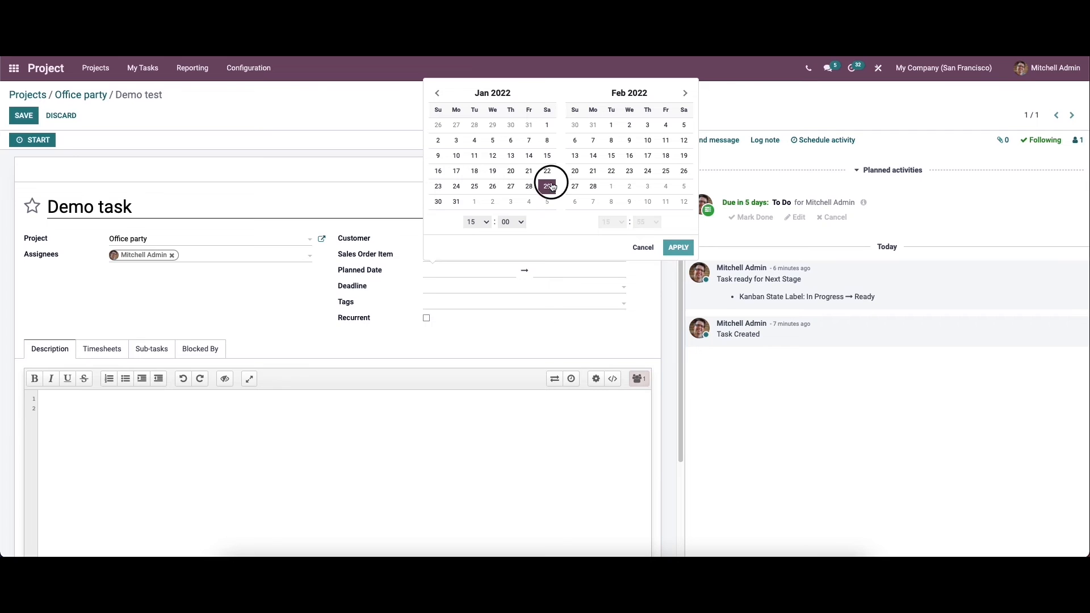
pyautogui.click(679, 248)
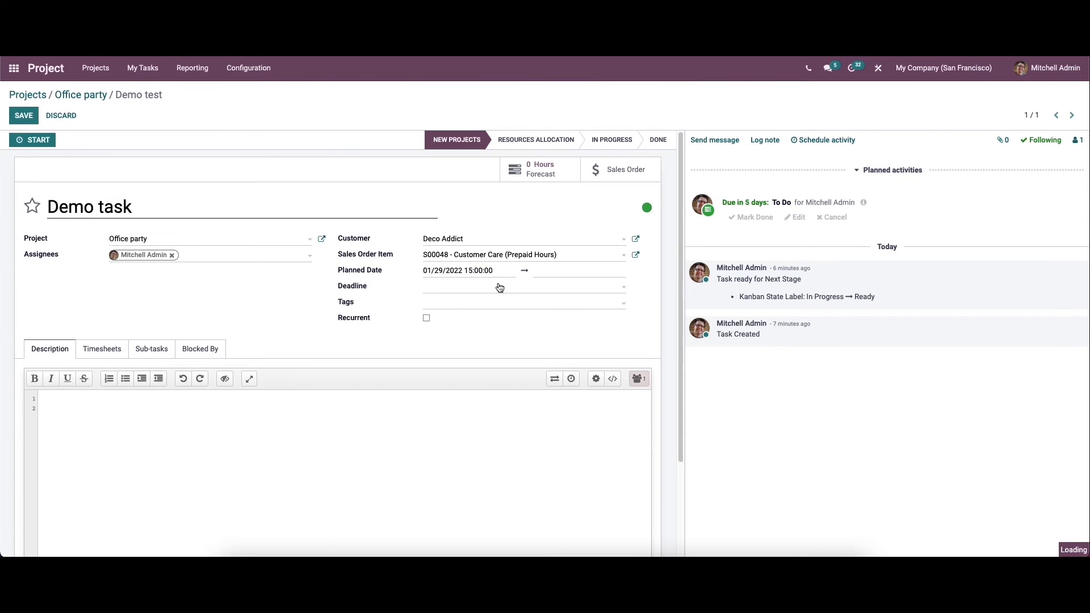
# Set the task's deadline to 01/31/2022 and add the Internal tag.
pyautogui.click(451, 288)
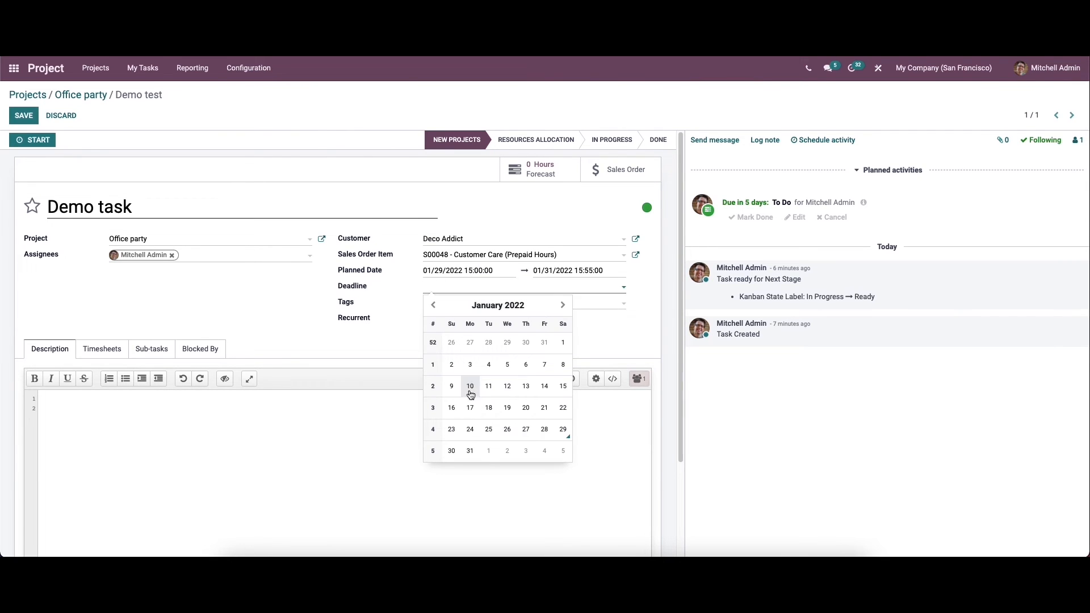
pyautogui.click(470, 451)
pyautogui.click(460, 307)
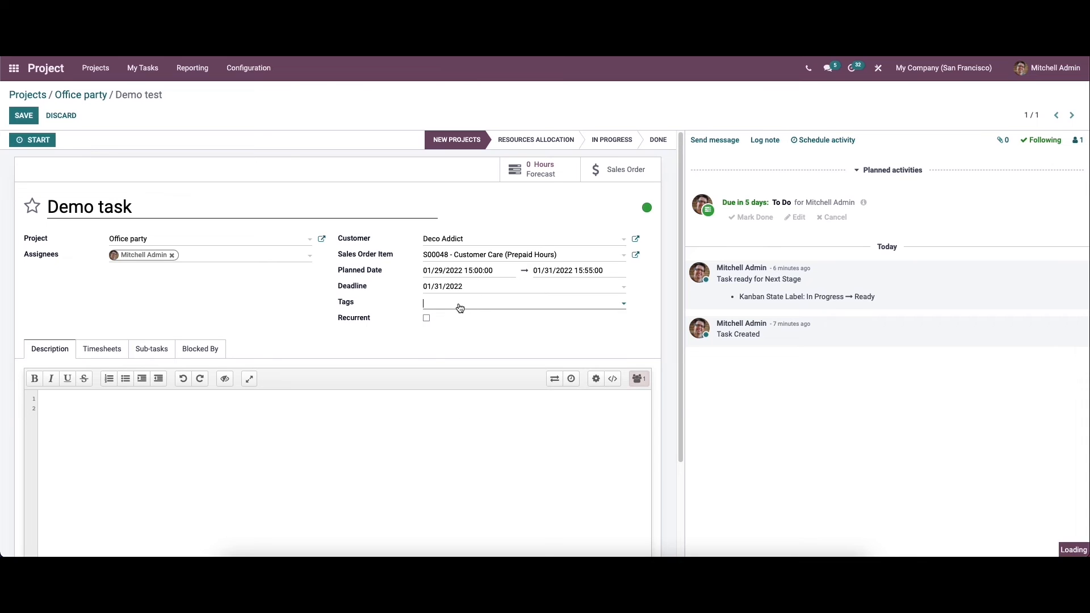
pyautogui.click(487, 381)
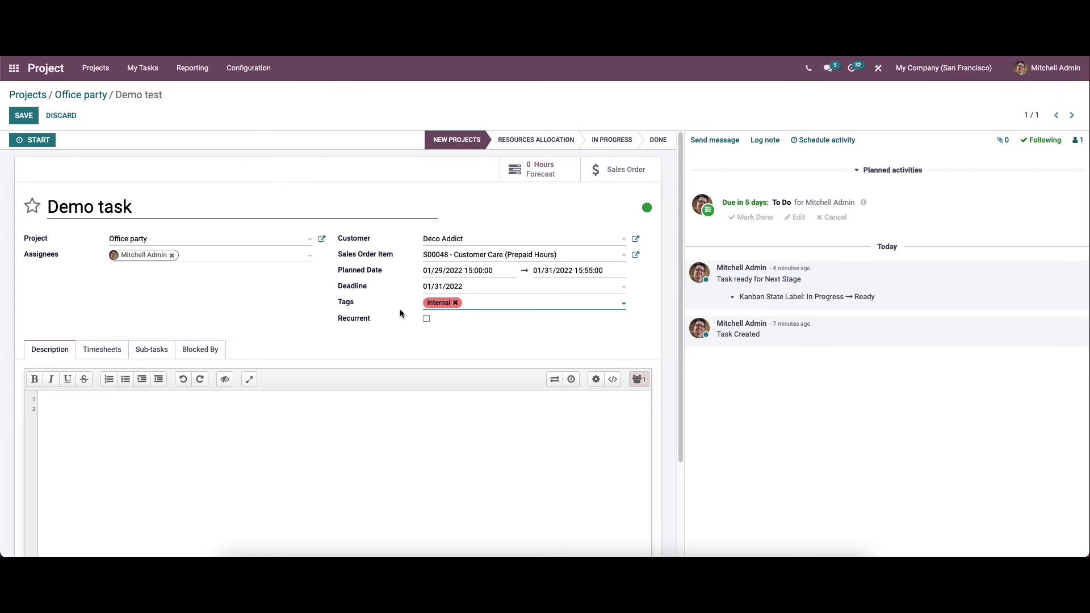
# Write "Demo task" in the task description and format it as a bulleted list.
pyautogui.scroll(-3, 329, 389)
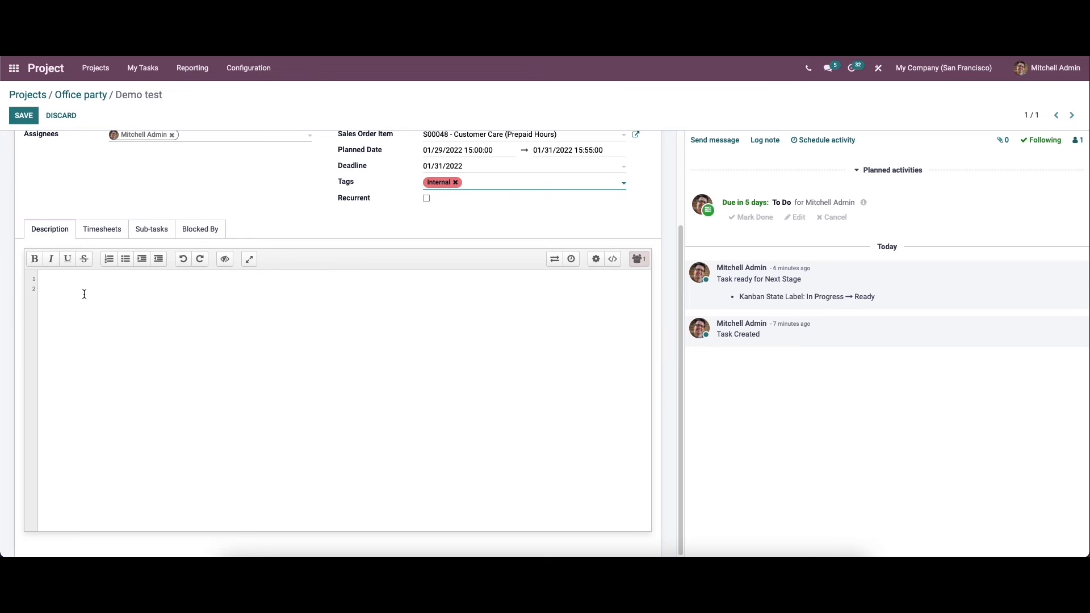
pyautogui.click(60, 282)
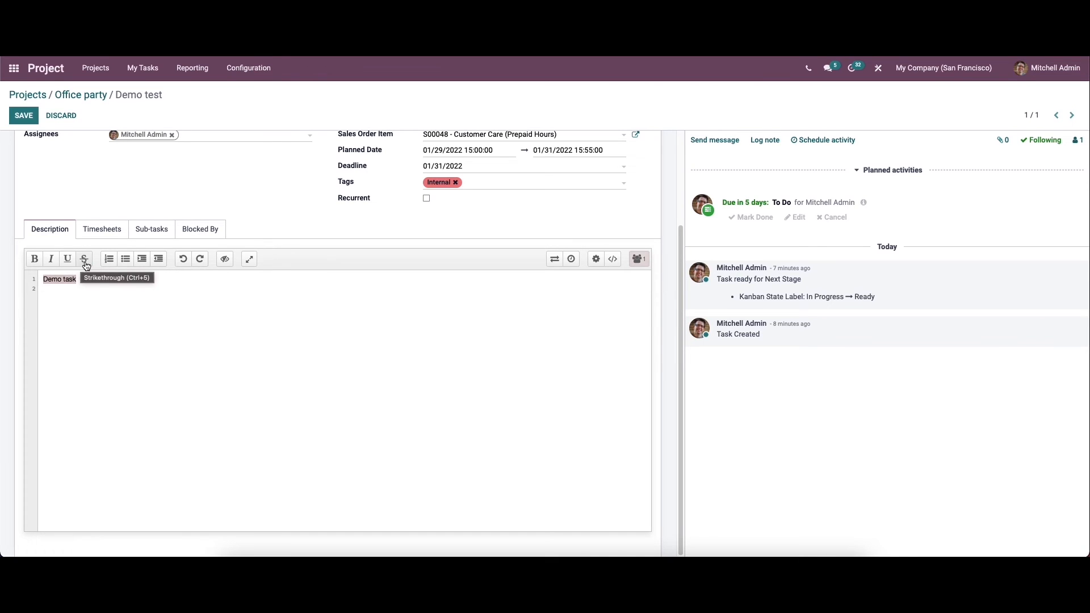
pyautogui.click(109, 264)
pyautogui.click(127, 265)
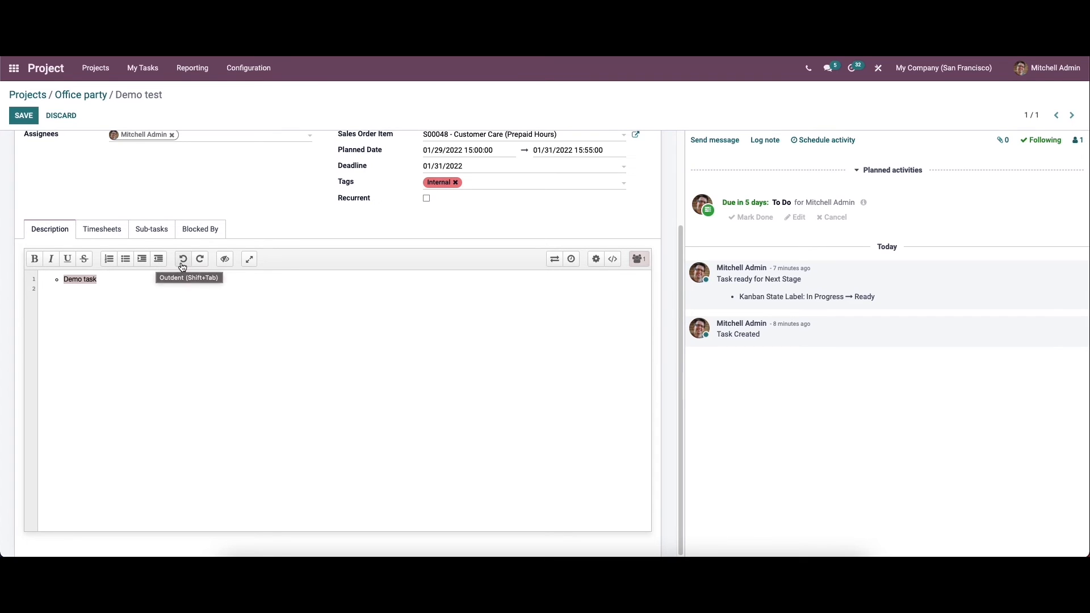
# View the description editor in full screen and back, and check its import and export options.
pyautogui.click(249, 259)
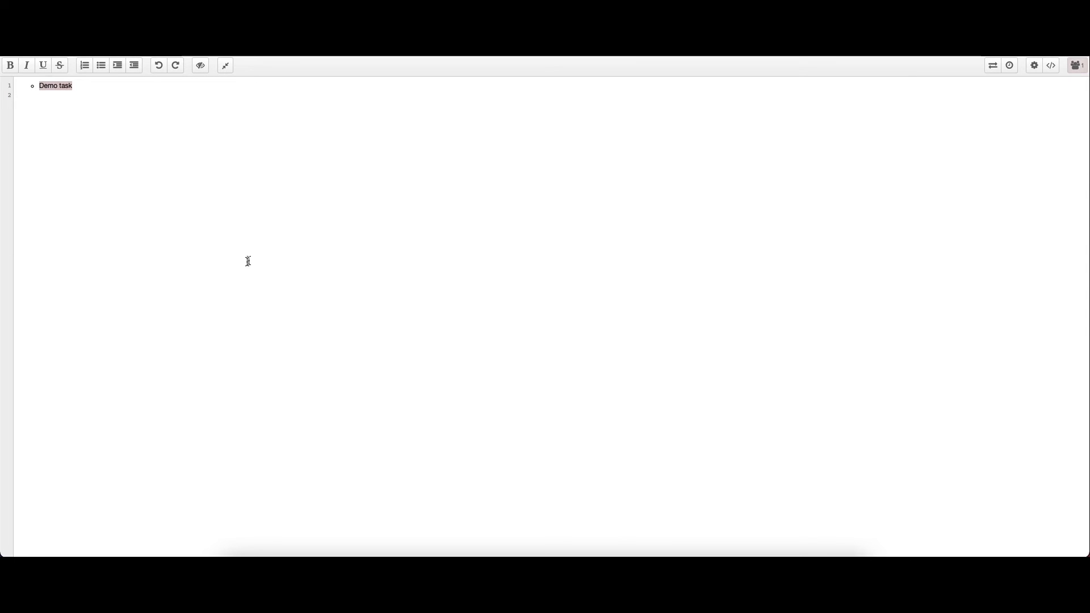
pyautogui.click(226, 65)
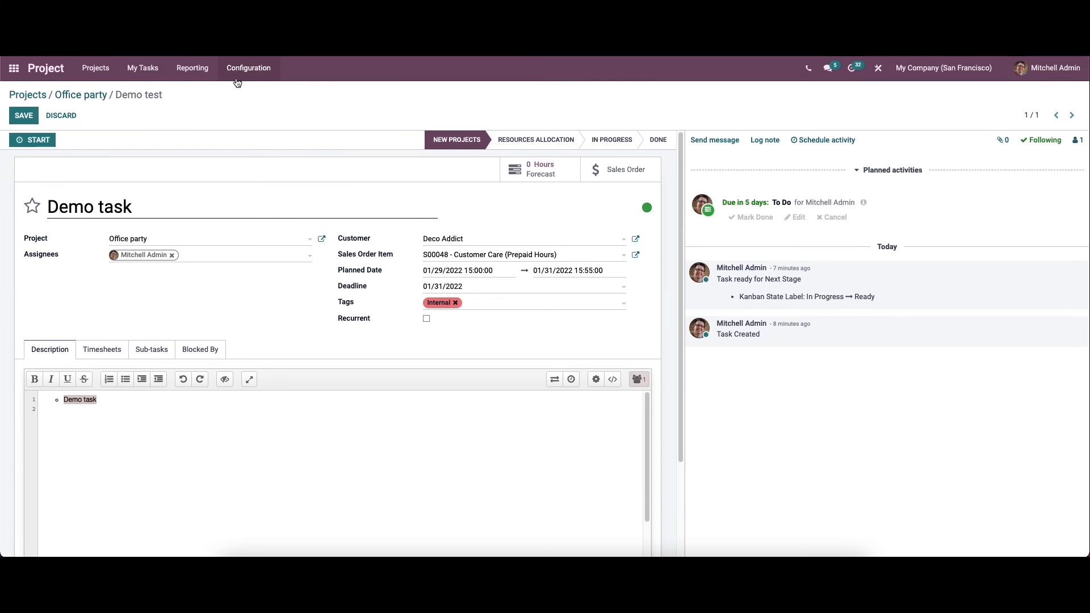
pyautogui.click(555, 380)
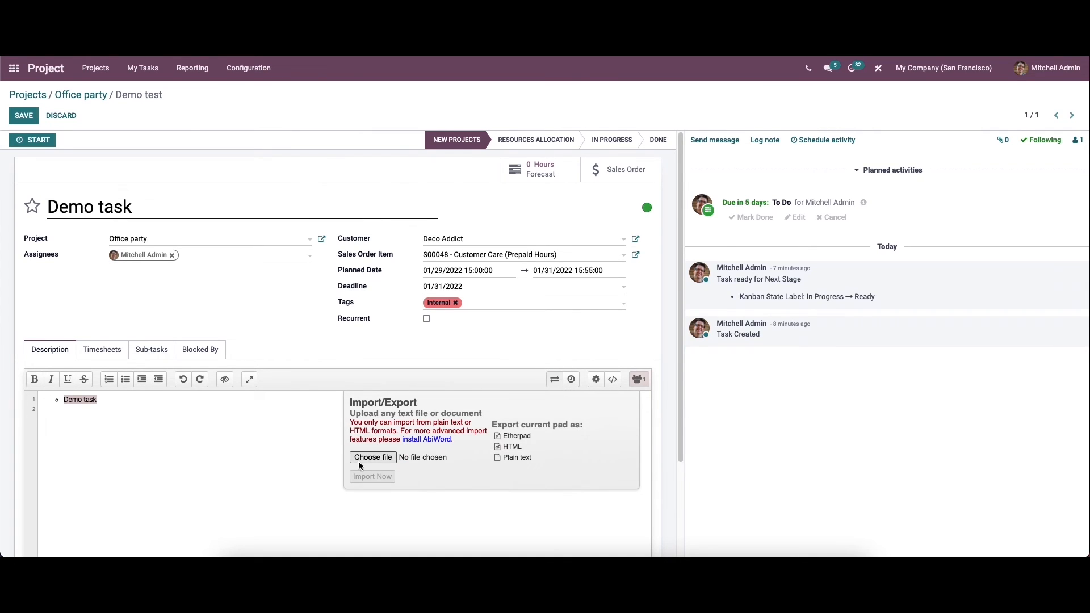
pyautogui.click(561, 381)
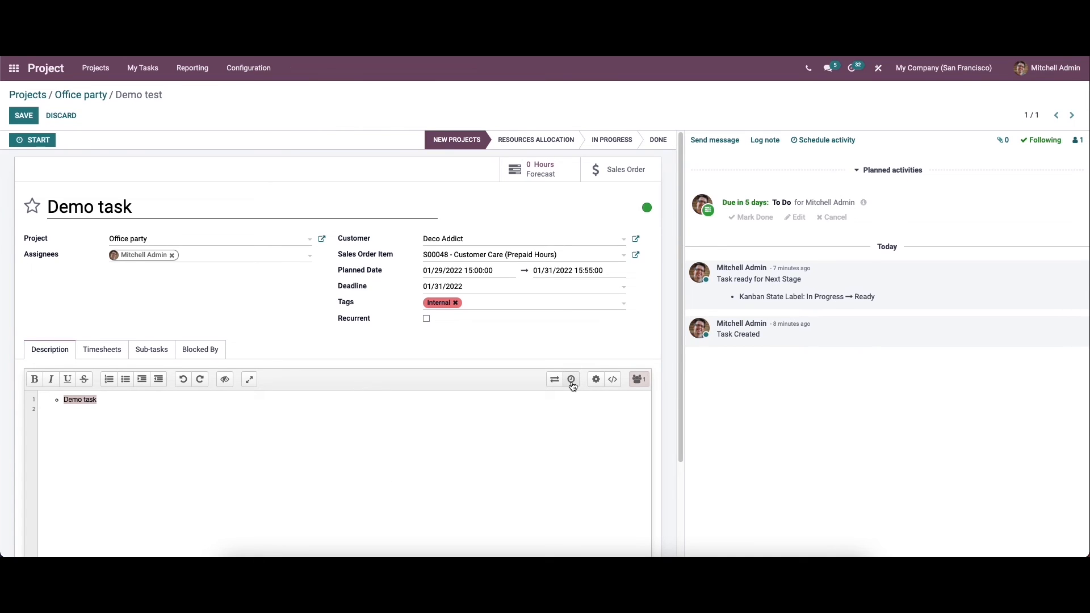
# Look through the description editor's saved version history, pad settings and embed options.
pyautogui.click(572, 383)
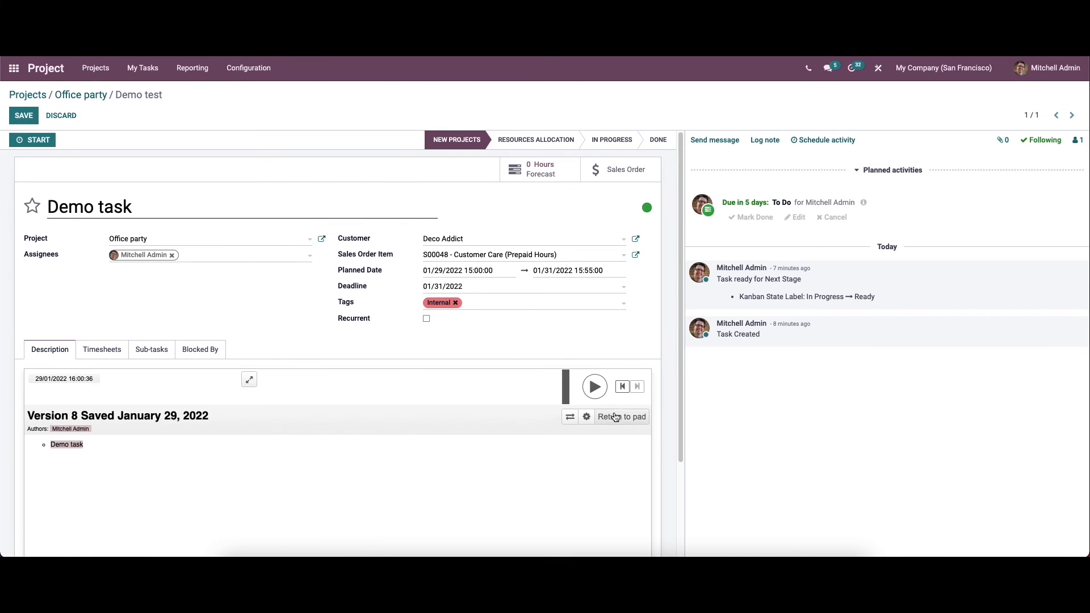
pyautogui.click(607, 416)
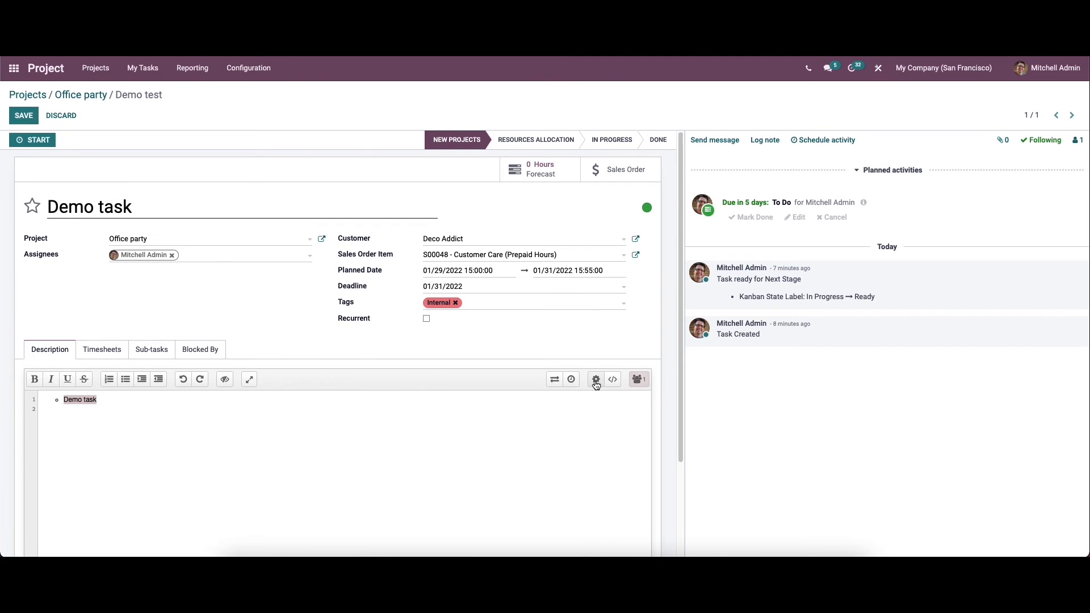
pyautogui.click(595, 380)
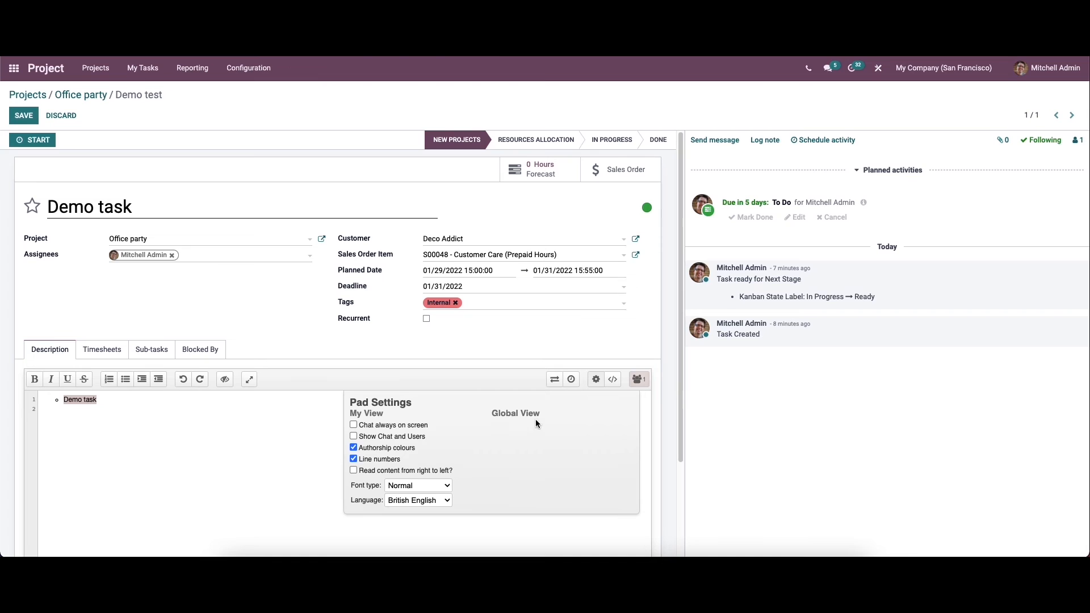
pyautogui.click(597, 382)
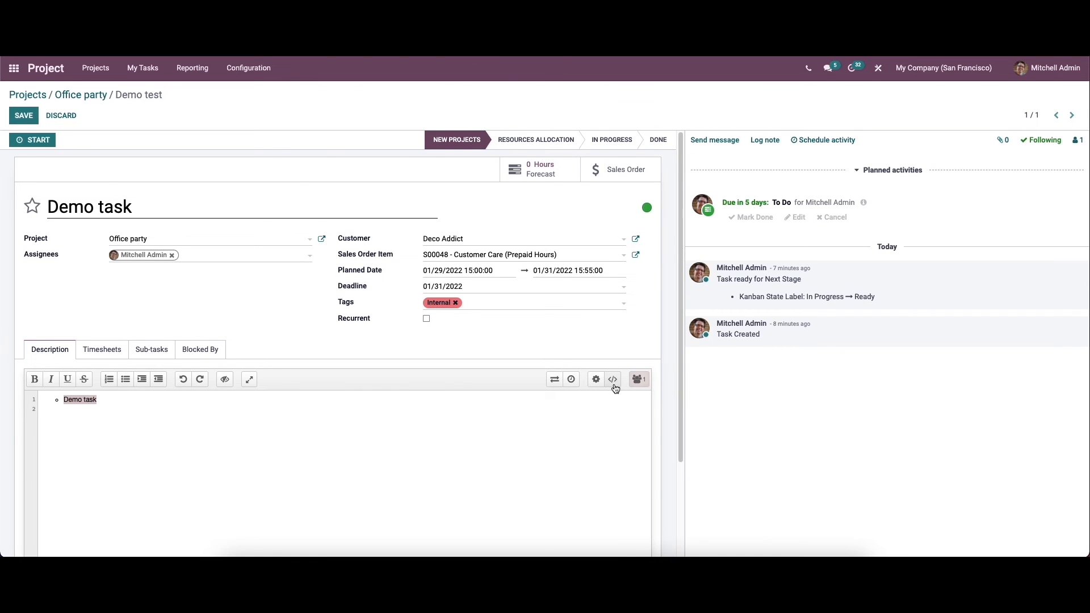
pyautogui.click(614, 381)
pyautogui.click(615, 384)
# Change the author's highlight colour in the description pad to a darker muted red and save it.
pyautogui.click(636, 385)
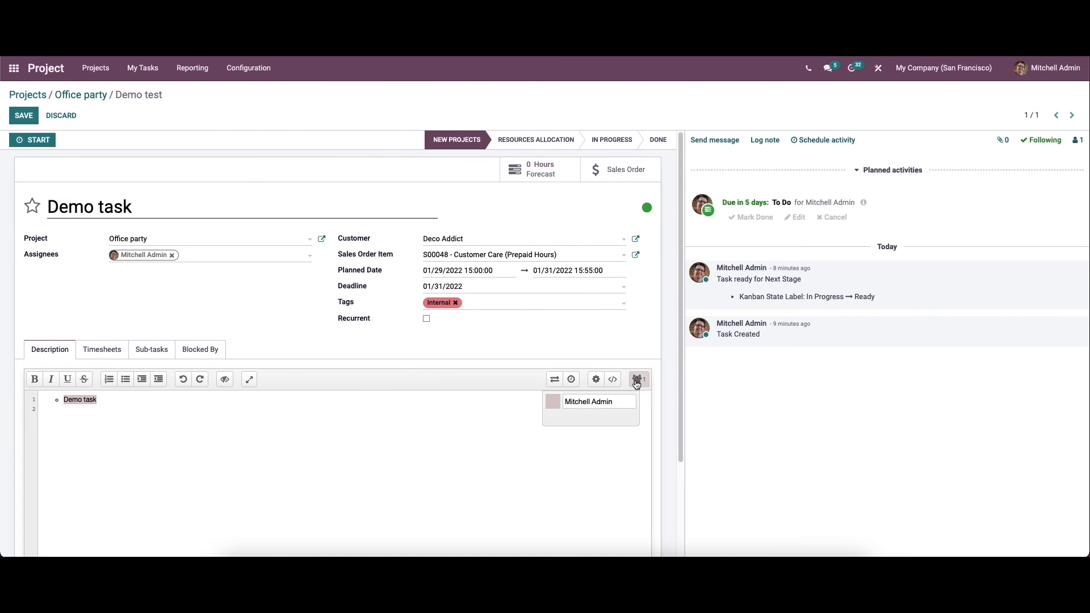
pyautogui.click(552, 401)
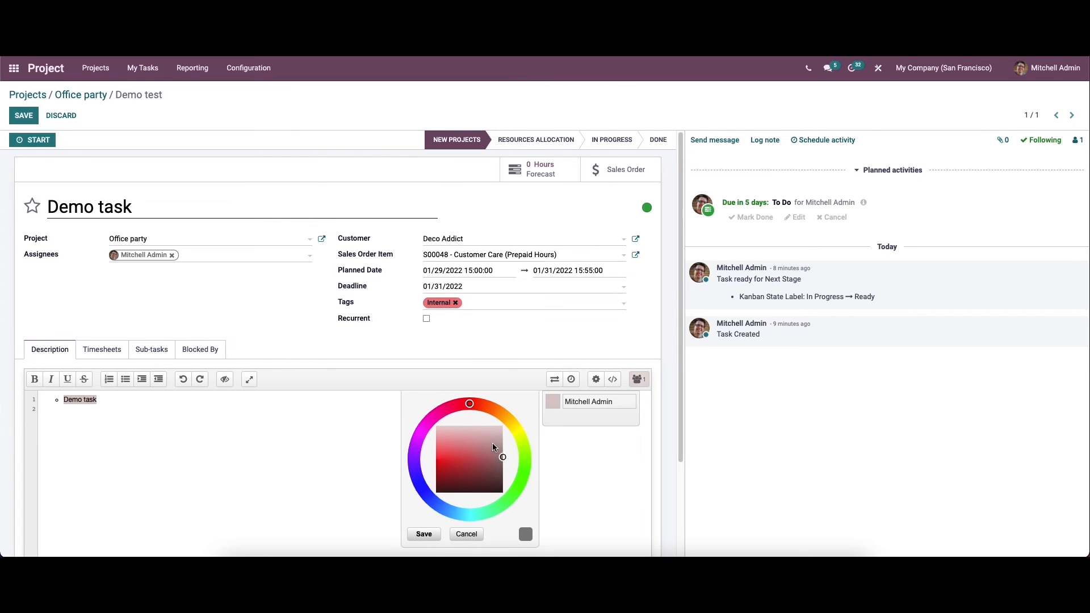
pyautogui.click(490, 437)
pyautogui.click(494, 458)
pyautogui.click(493, 449)
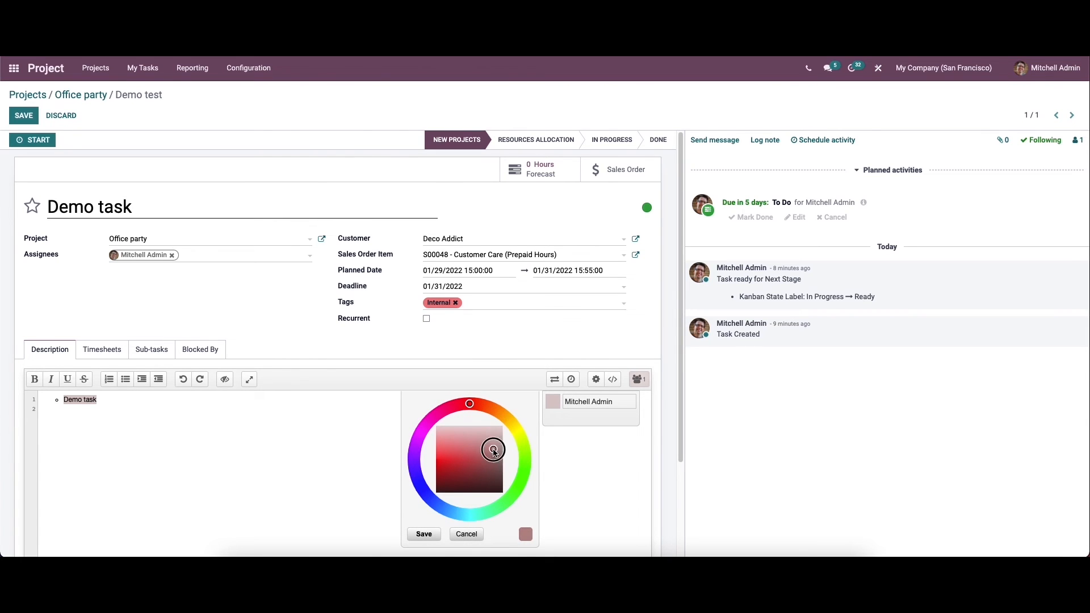
pyautogui.click(423, 534)
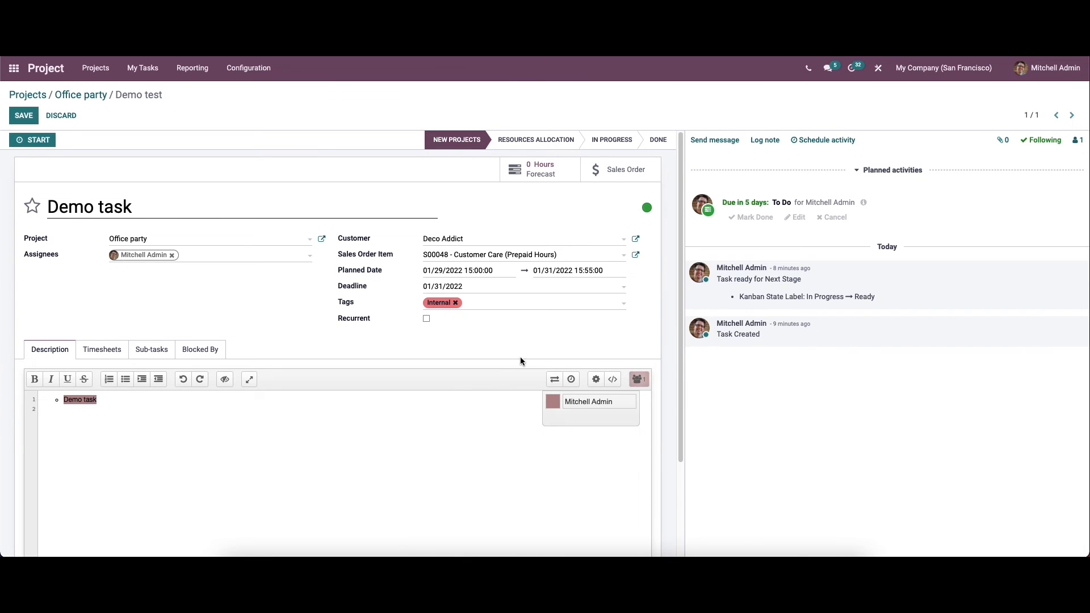
pyautogui.click(641, 381)
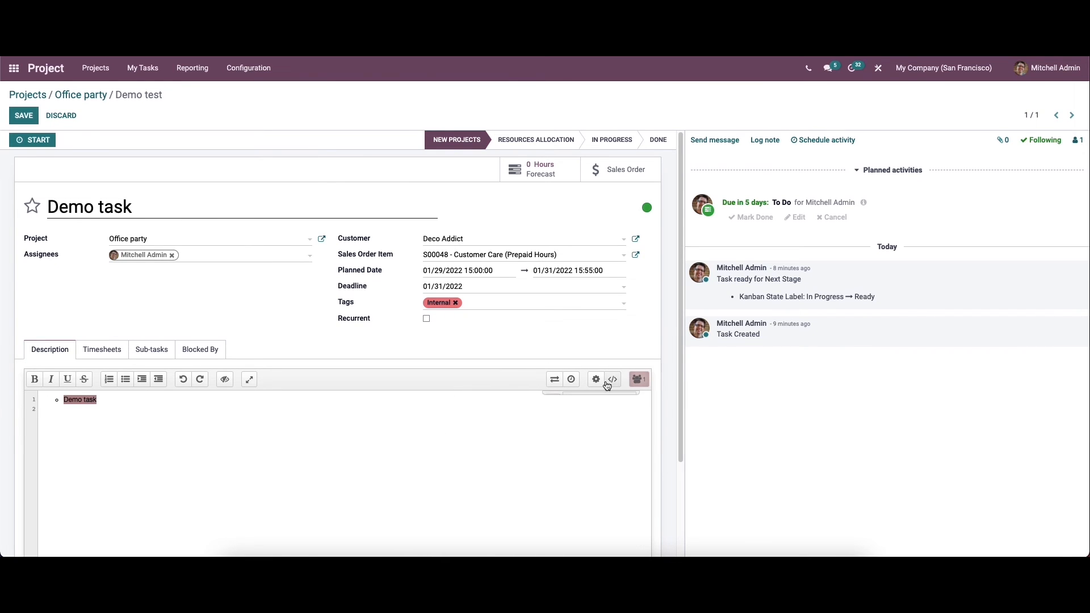
# Set the task's initially planned hours to 7 in its timesheets.
pyautogui.click(96, 351)
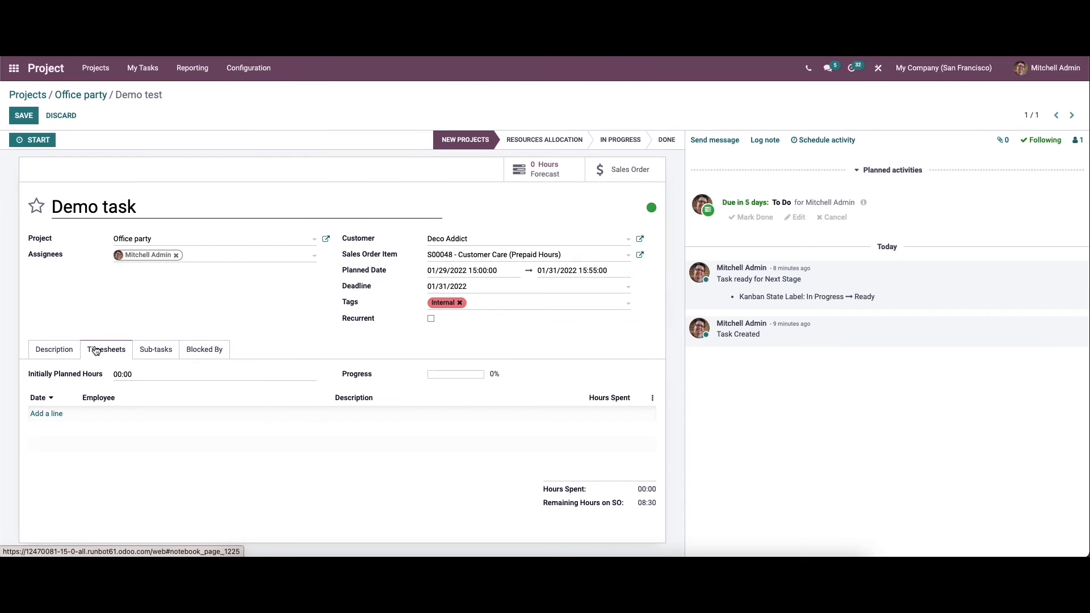
pyautogui.click(118, 375)
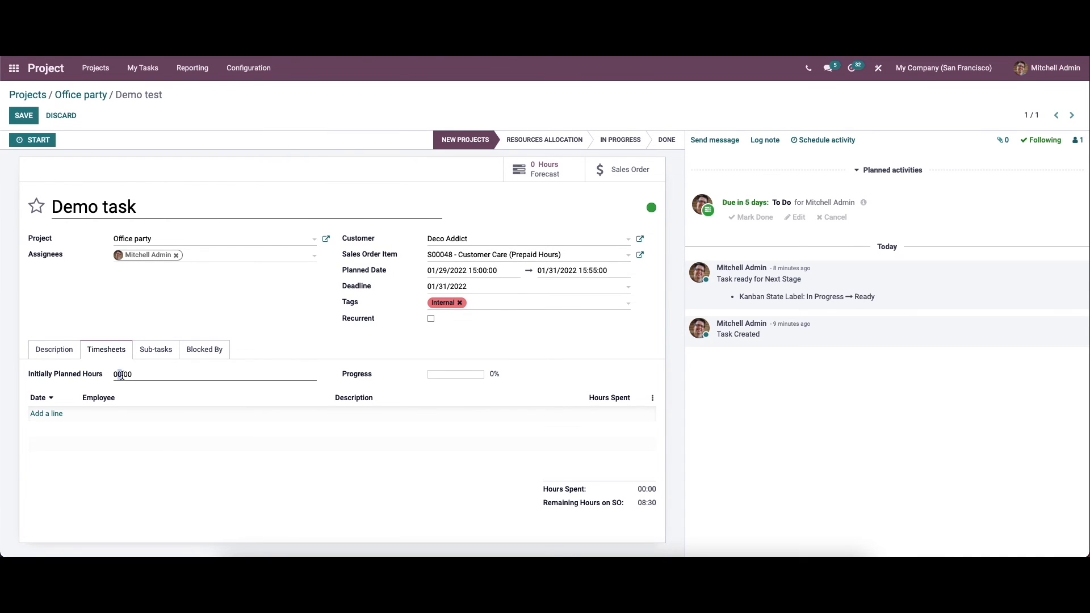
pyautogui.write('7')
# Add a timesheet line dated 01/29/2022 with the description "Planning" and 3 hours spent.
pyautogui.click(45, 414)
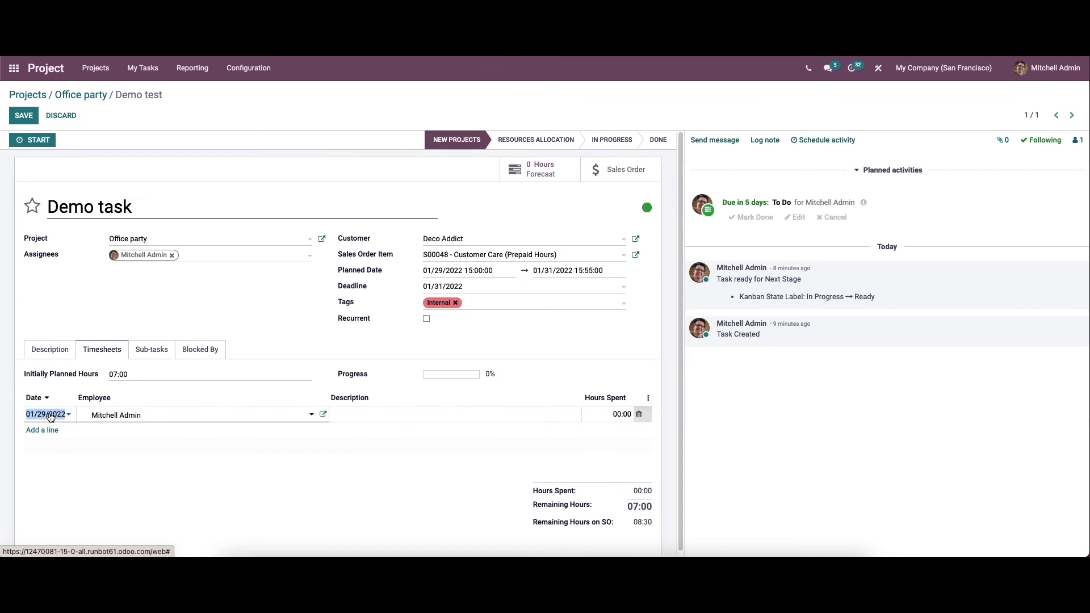
pyautogui.click(199, 404)
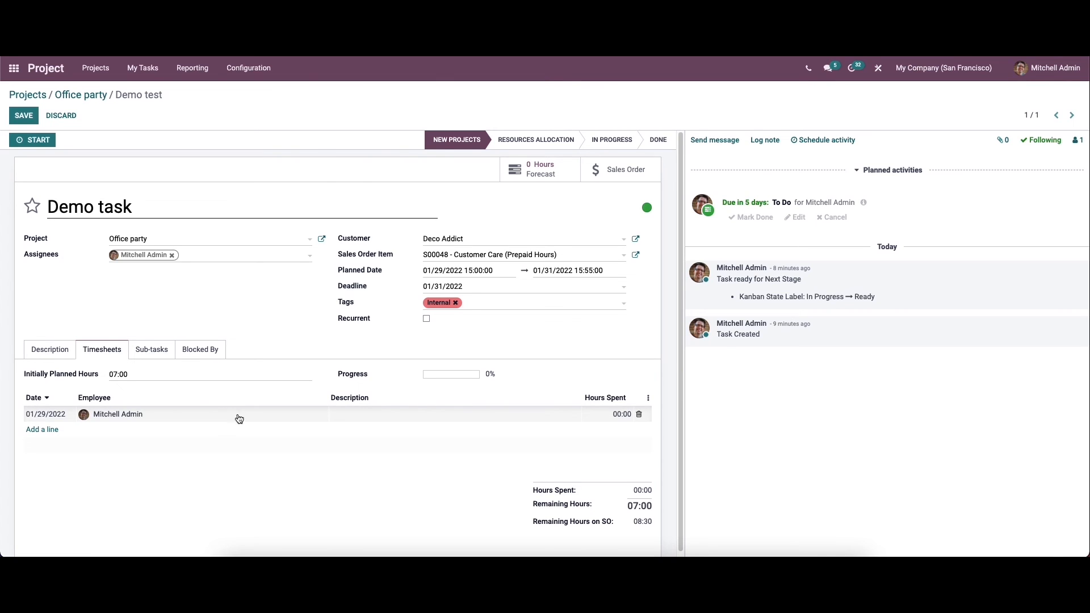
pyautogui.click(360, 414)
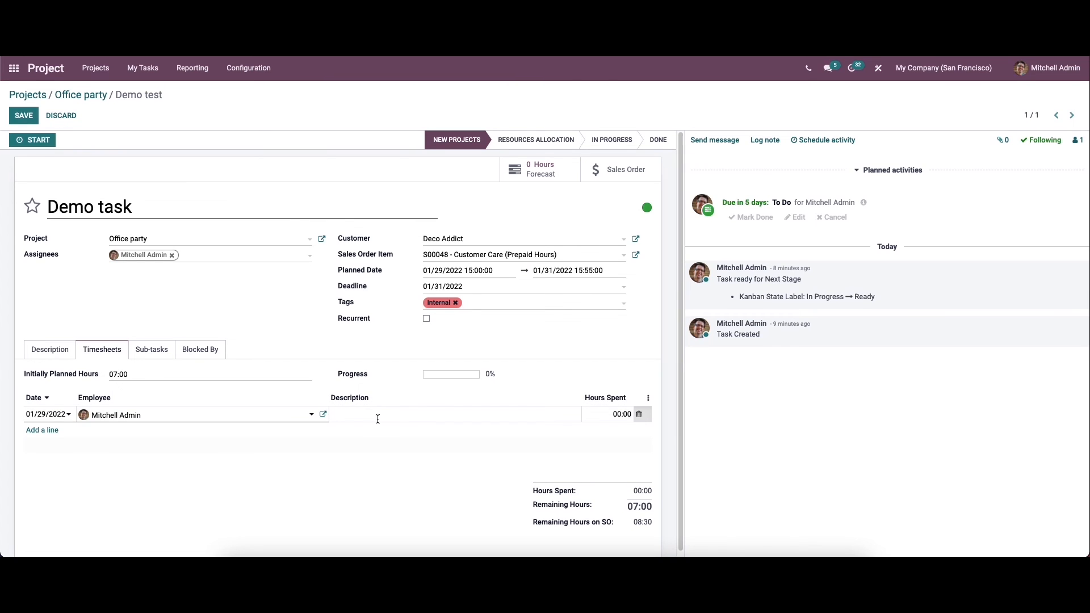
pyautogui.write('Planning')
pyautogui.click(619, 415)
pyautogui.write('3')
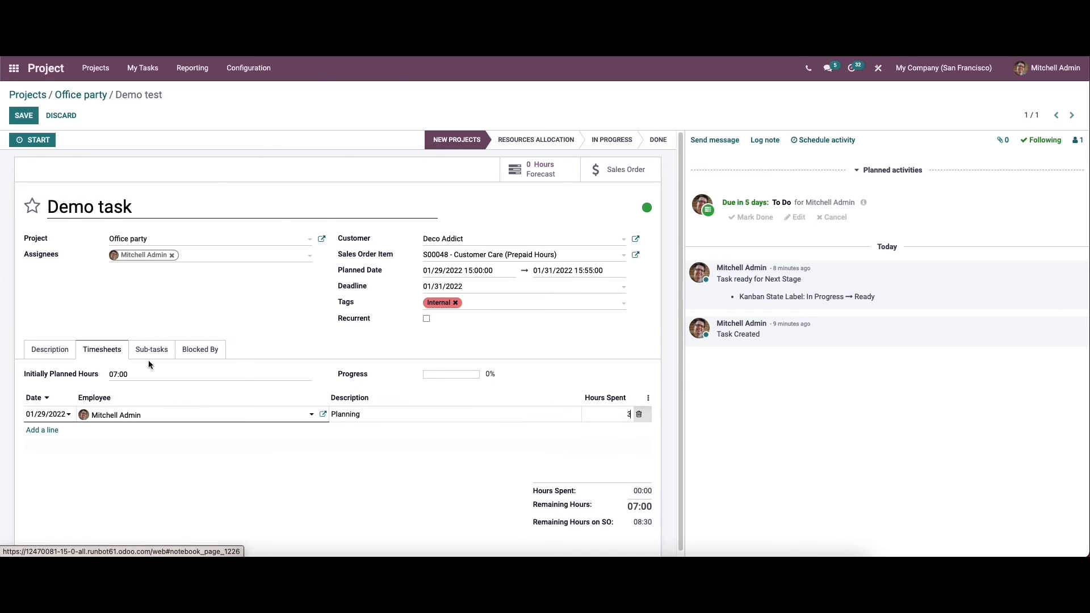
pyautogui.click(147, 384)
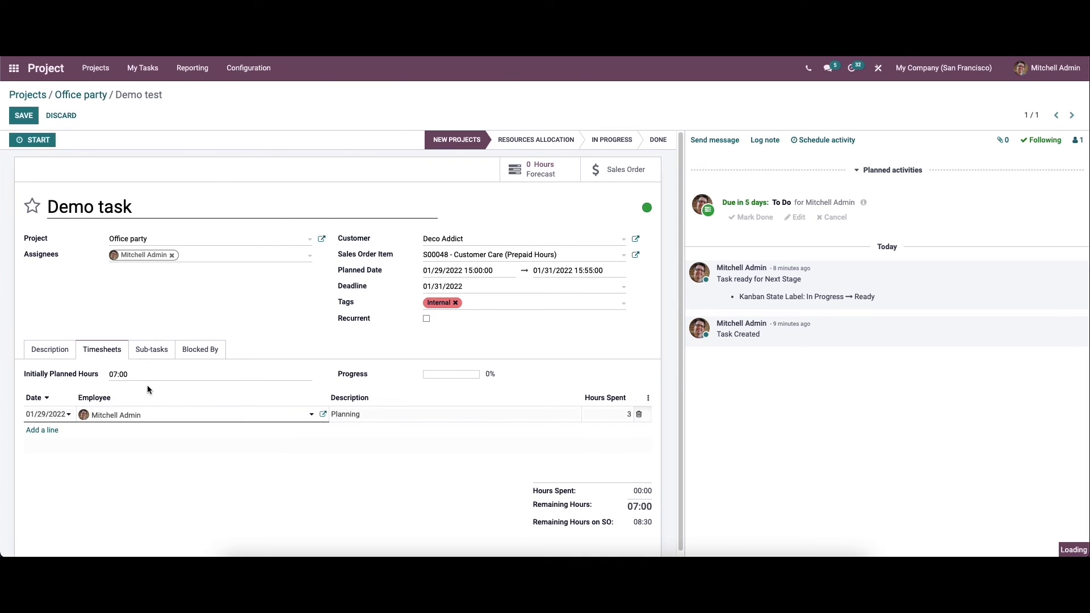
# Record a 00:15 time entry with the task timer and set its description to "Completed".
pyautogui.click(35, 143)
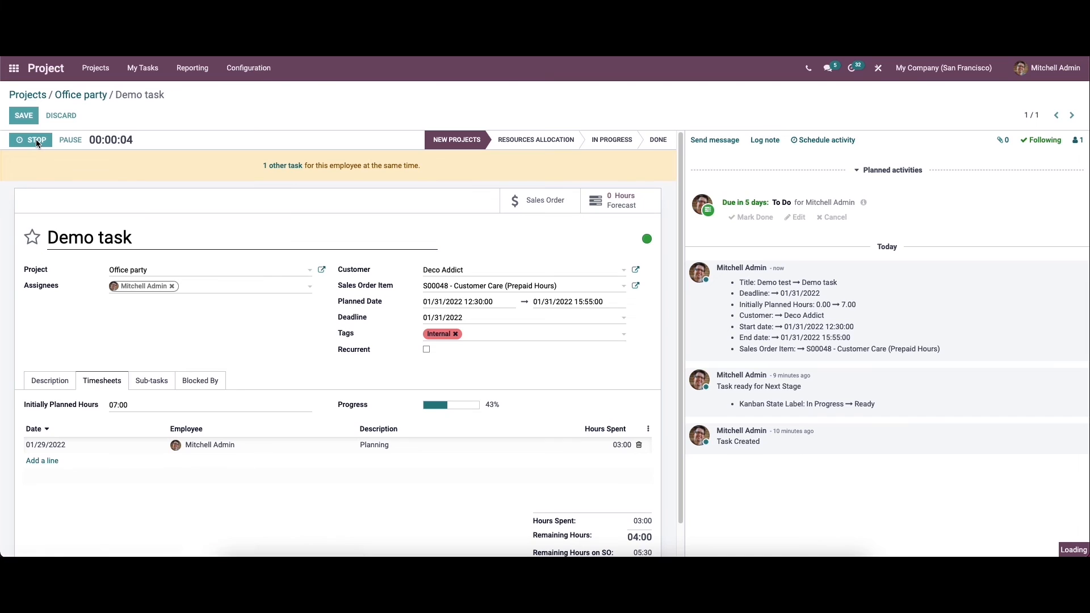
pyautogui.click(36, 140)
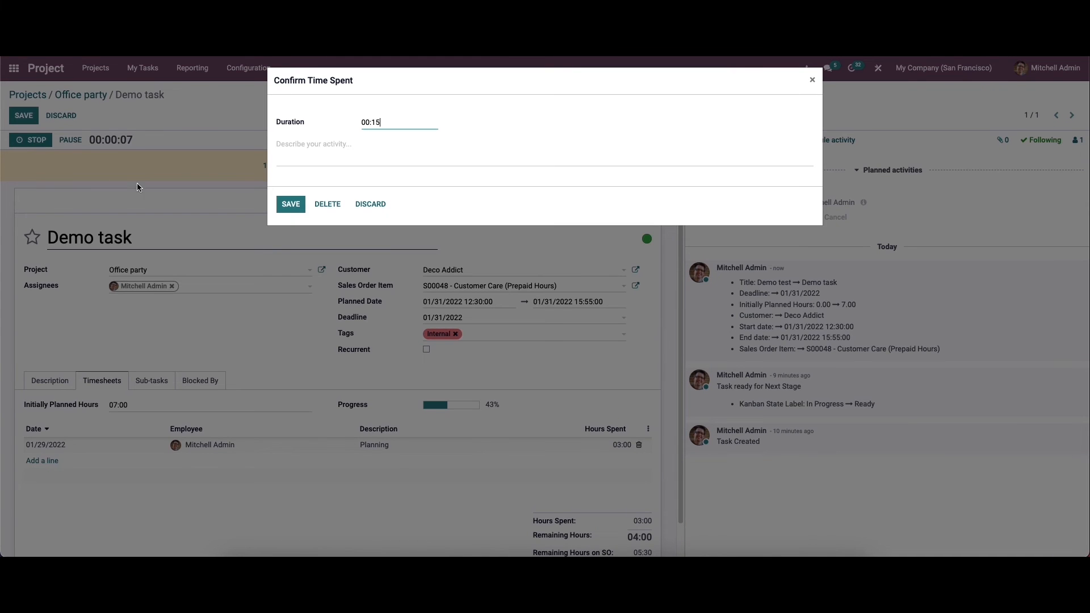
pyautogui.click(290, 209)
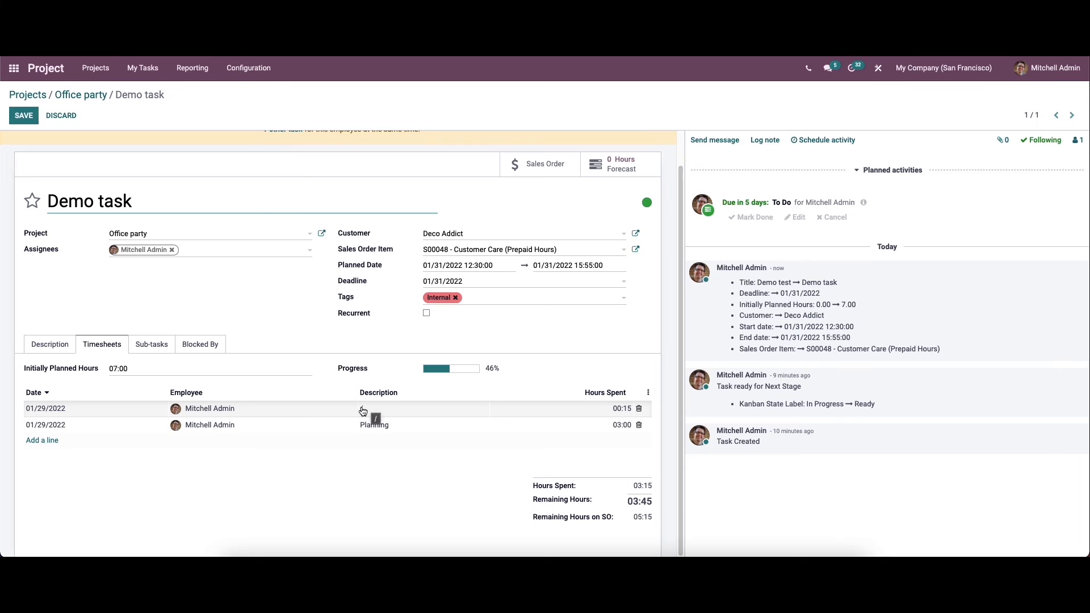
pyautogui.click(372, 410)
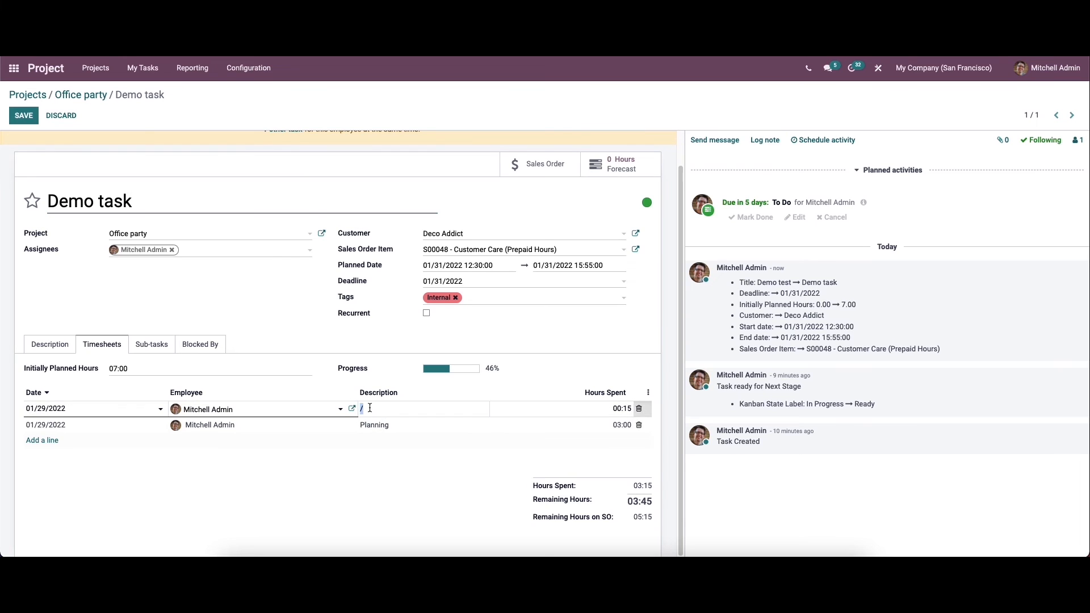
pyautogui.press('BackSpace')
pyautogui.write('Completed')
# Examine the deadline and stage choices of a new sub-task line, leaving it without a title.
pyautogui.scroll(1, 442, 370)
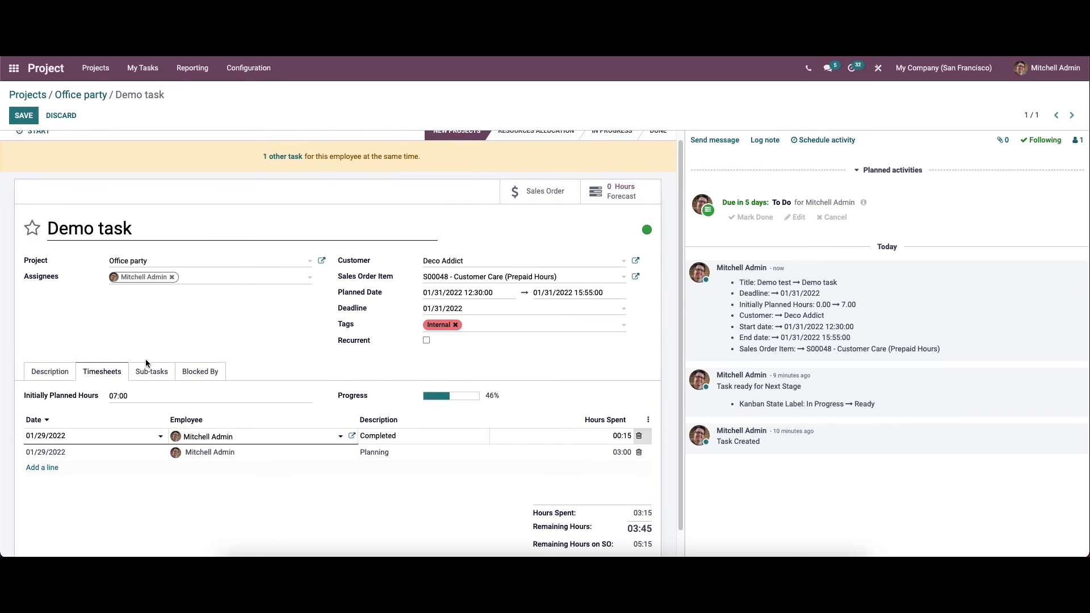
pyautogui.click(150, 370)
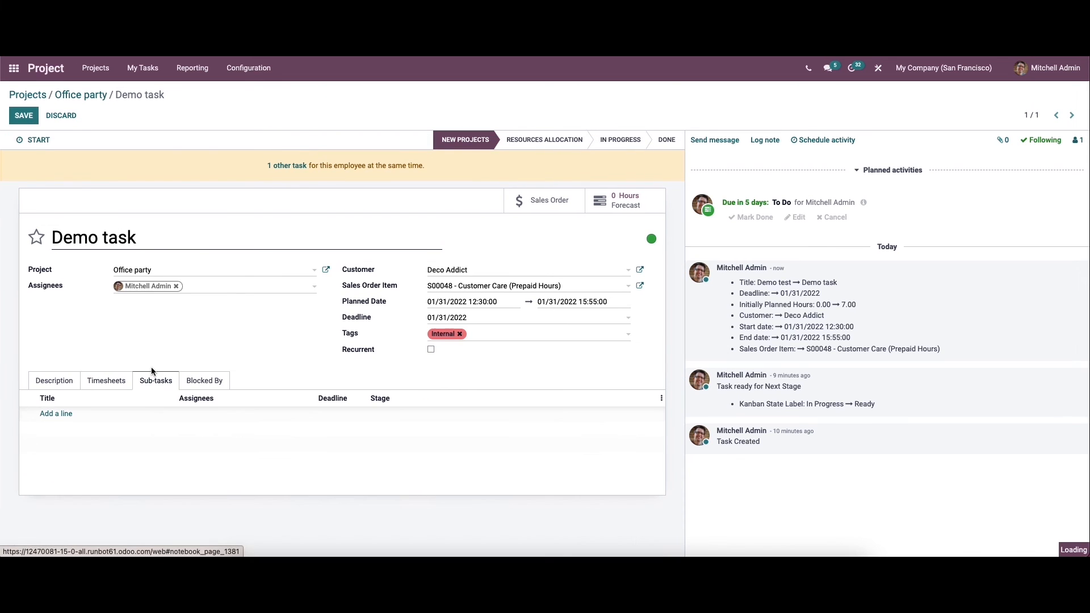
pyautogui.click(68, 414)
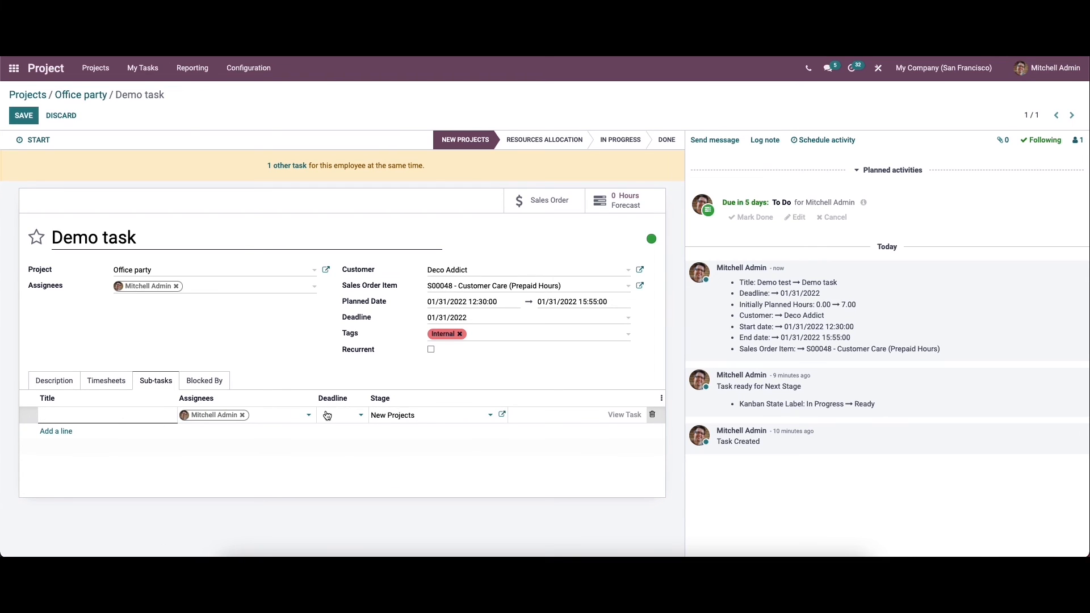
pyautogui.click(357, 418)
pyautogui.click(360, 416)
pyautogui.click(419, 416)
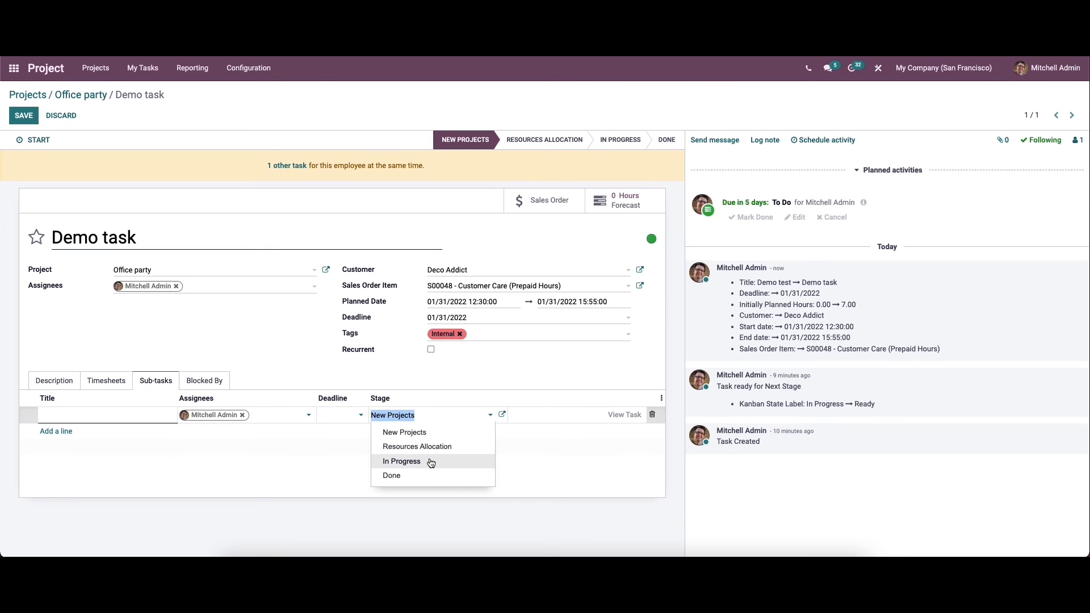
pyautogui.click(525, 433)
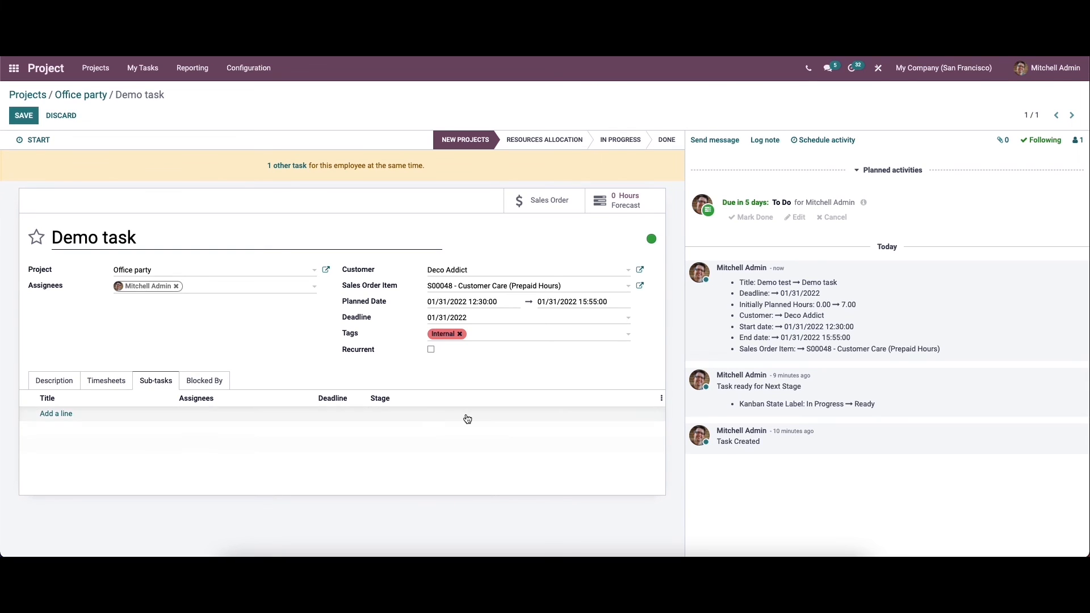
# Look at the list of tasks that can block this one and close it without selecting any.
pyautogui.click(209, 383)
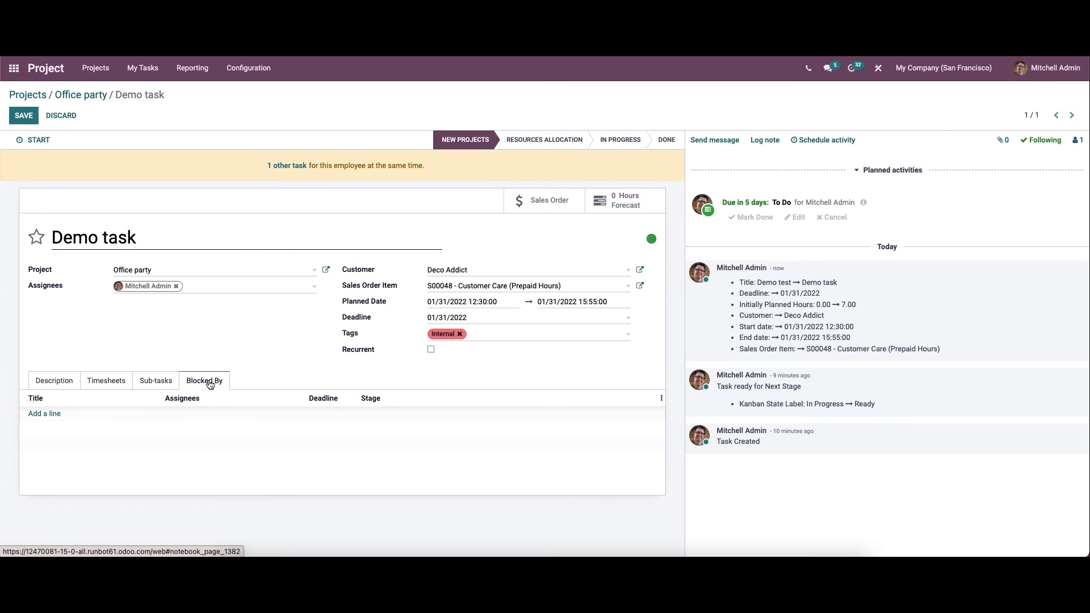
pyautogui.click(45, 415)
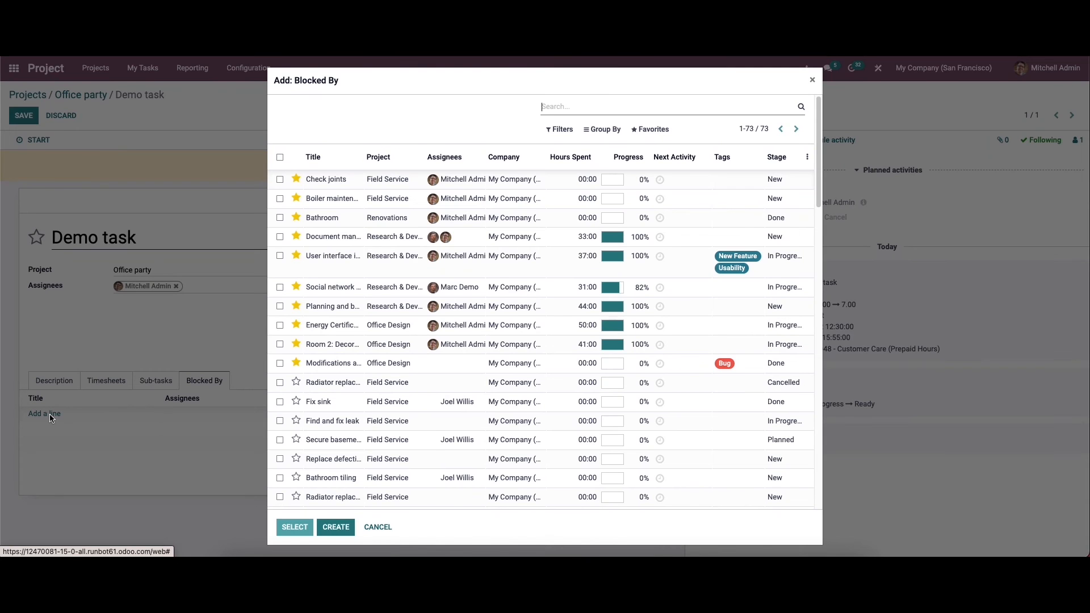
pyautogui.click(296, 401)
pyautogui.click(378, 527)
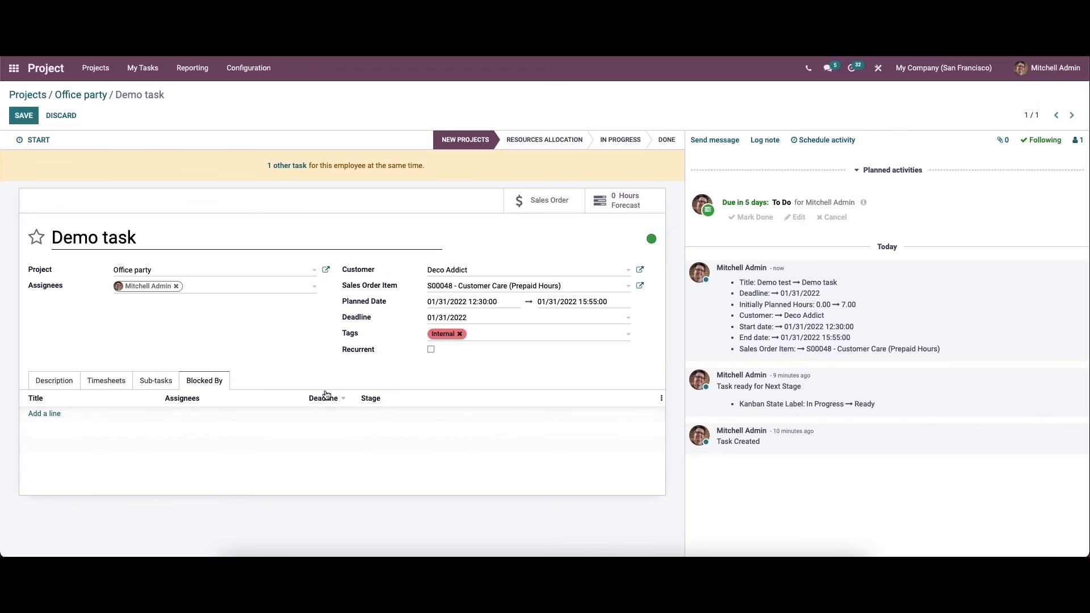
# View the sales order linked to the task and its forecast schedule, returning to the task each time.
pyautogui.click(62, 383)
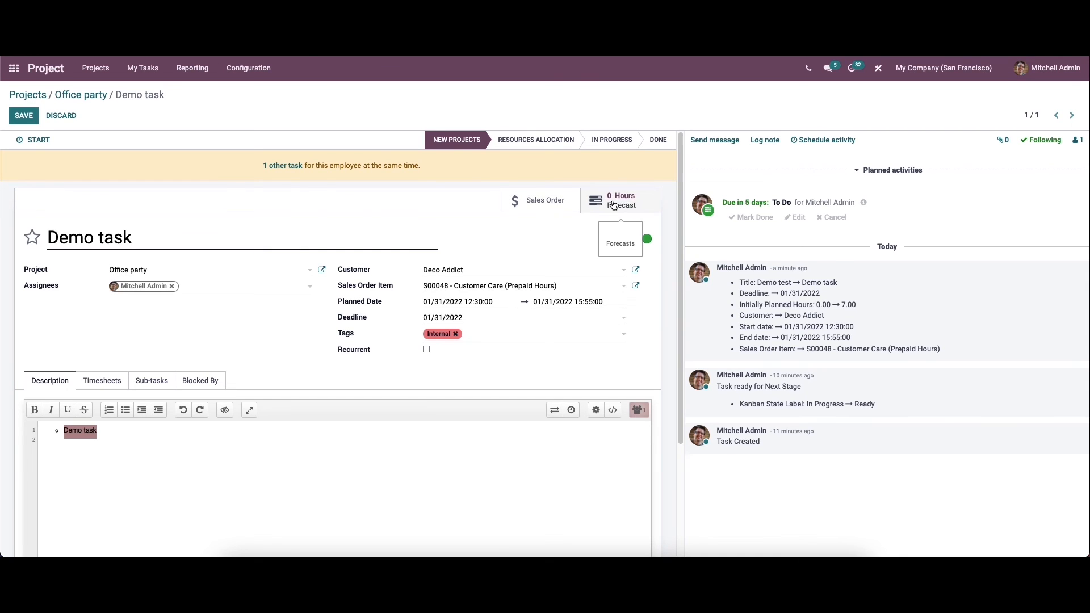
pyautogui.click(551, 204)
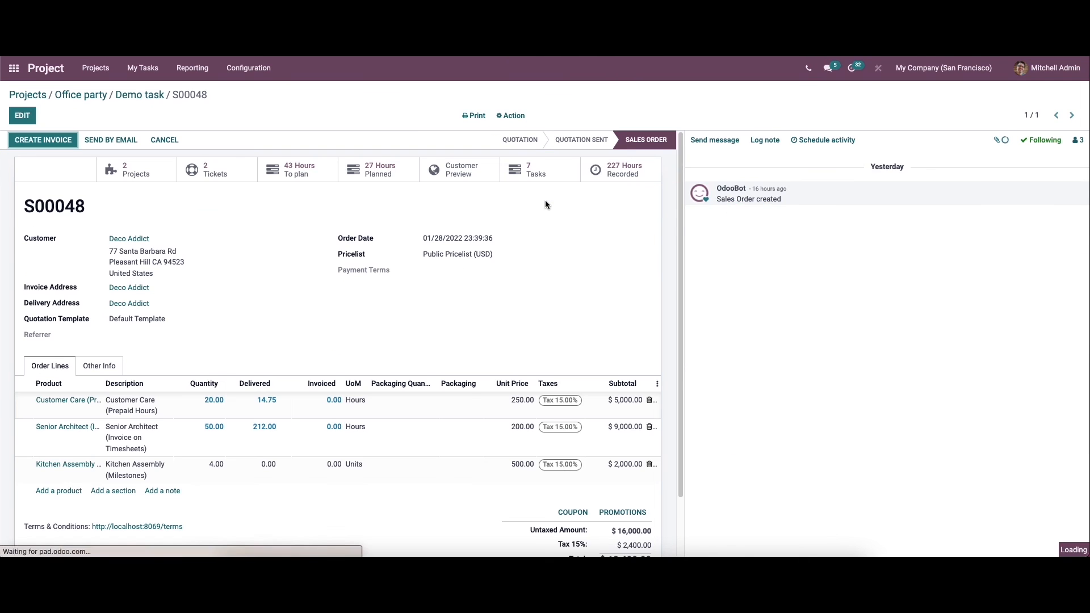
pyautogui.click(137, 97)
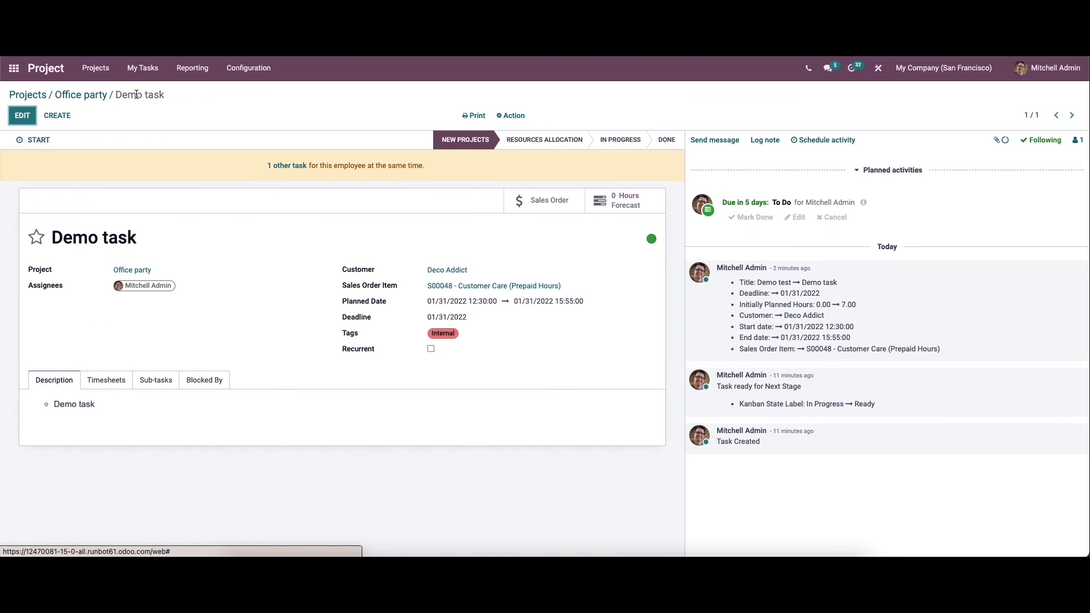
pyautogui.click(626, 203)
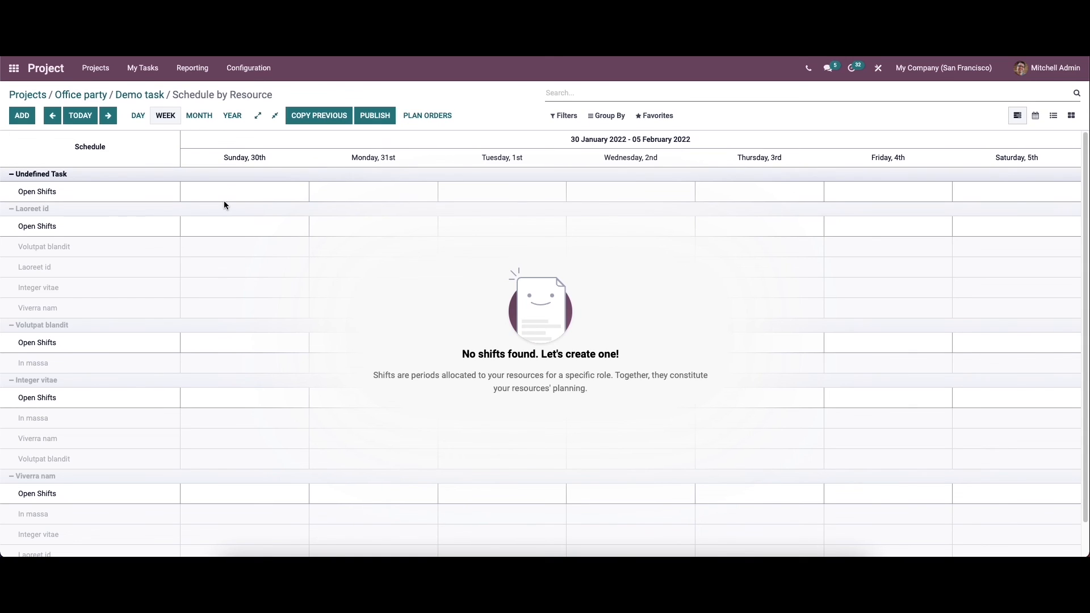
pyautogui.click(147, 96)
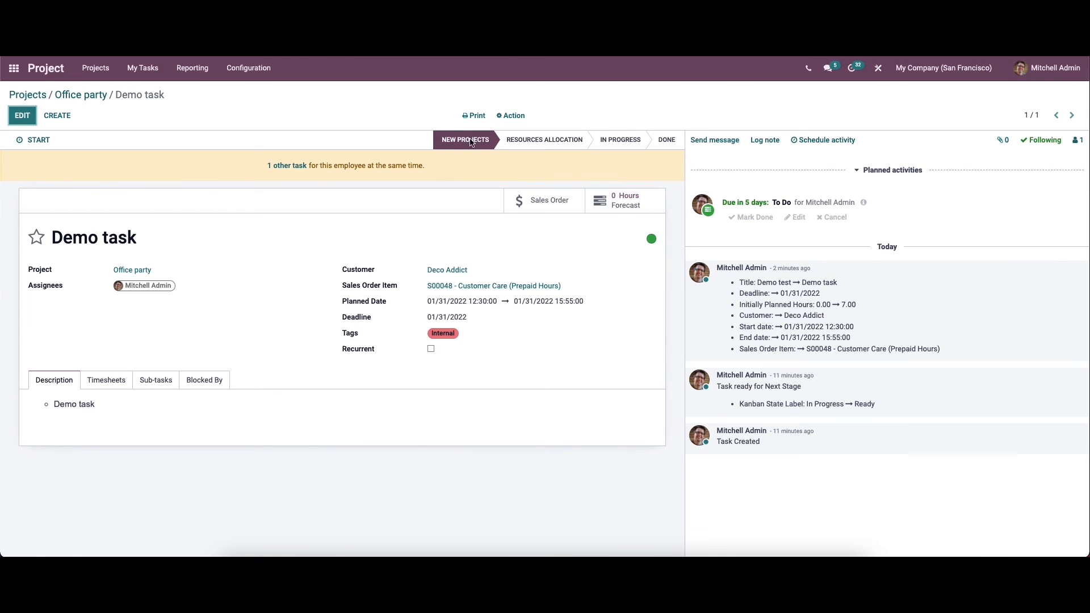
# Move the Demo task to the Resources Allocation stage.
pyautogui.click(580, 140)
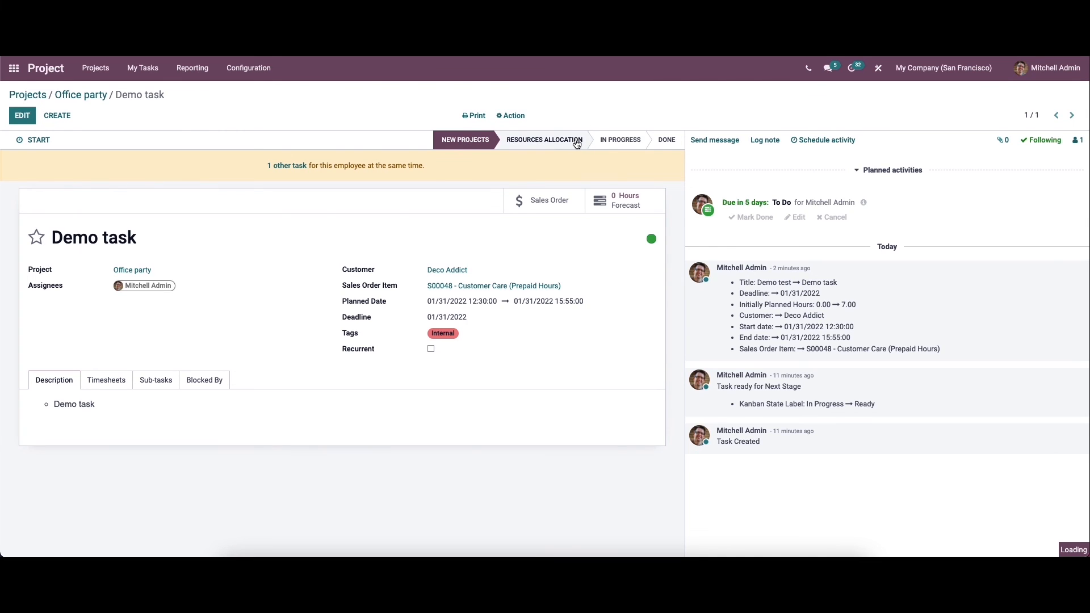
pyautogui.click(577, 142)
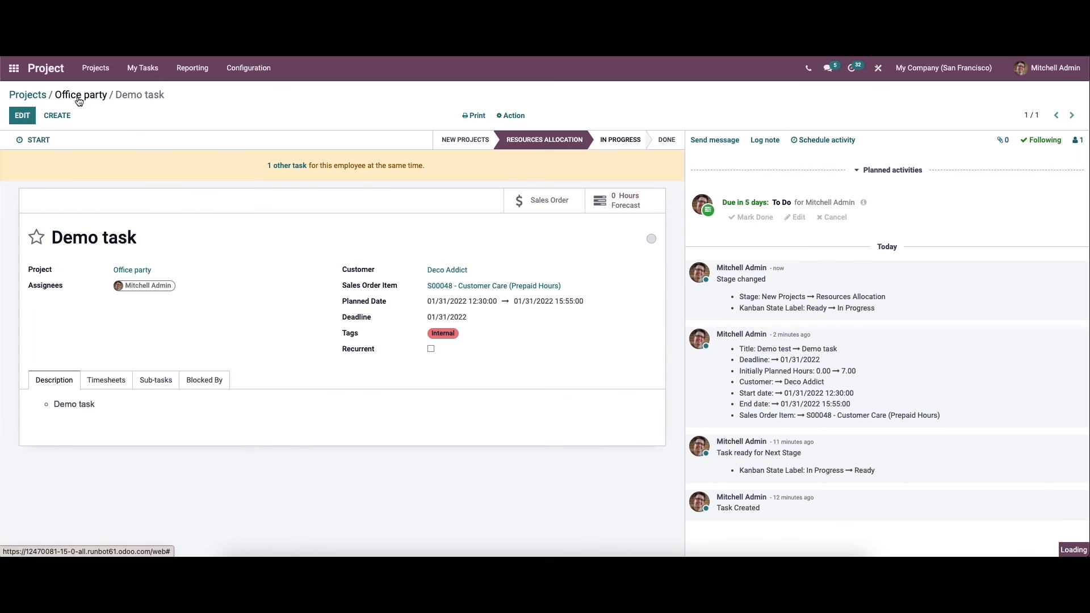
# Advance the Demo task through In Progress to the Done stage and return to the Office party task board.
pyautogui.click(621, 139)
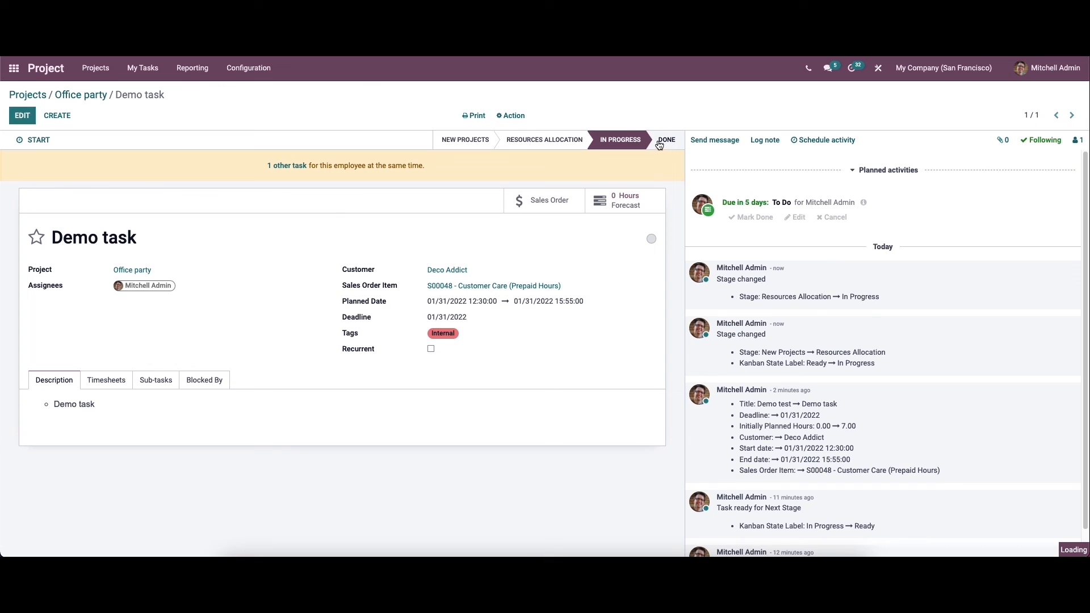
pyautogui.click(662, 143)
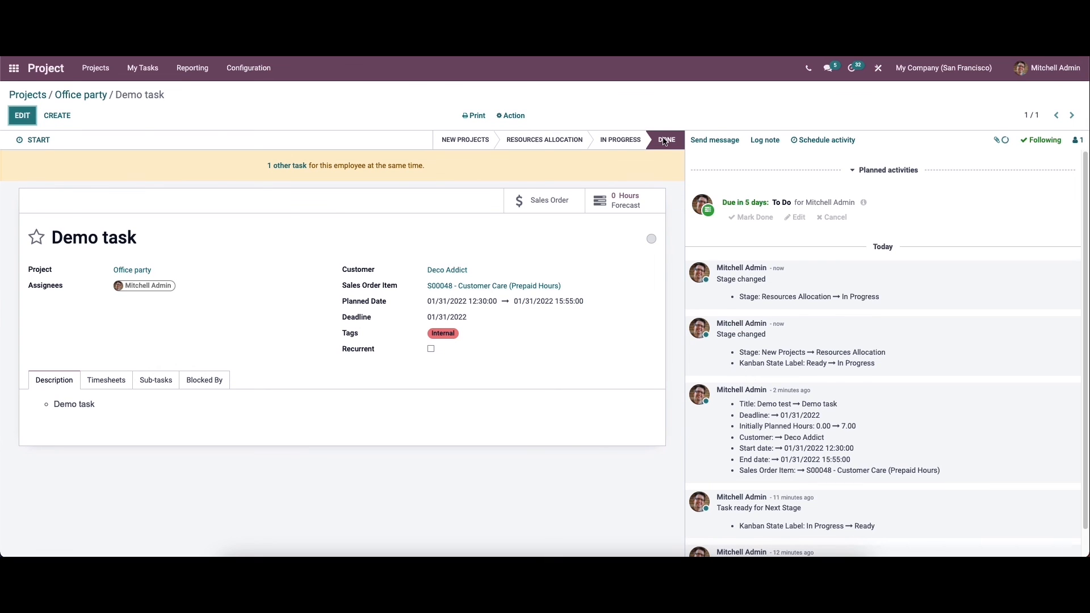
pyautogui.click(83, 96)
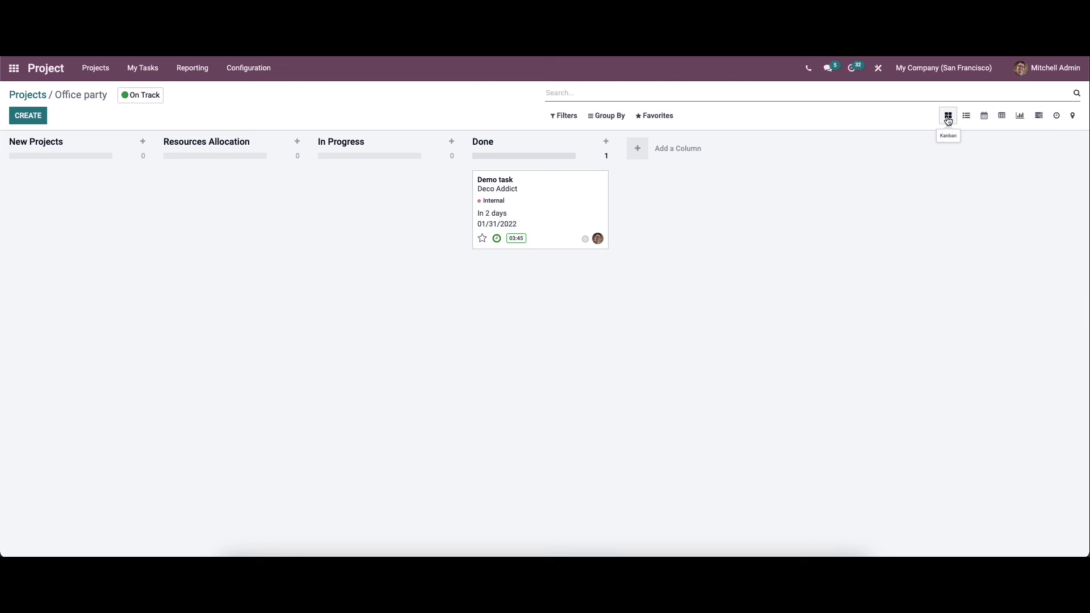
# View the Office party tasks as list, calendar, pivot, graph, Gantt, activity and map, returning to the Kanban board.
pyautogui.click(967, 116)
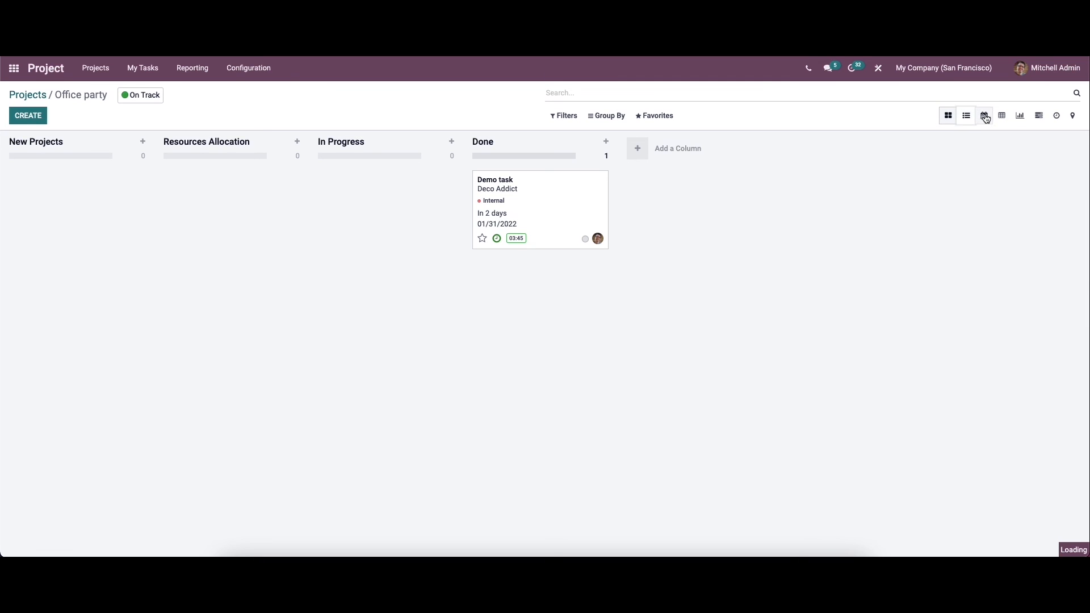
pyautogui.click(984, 117)
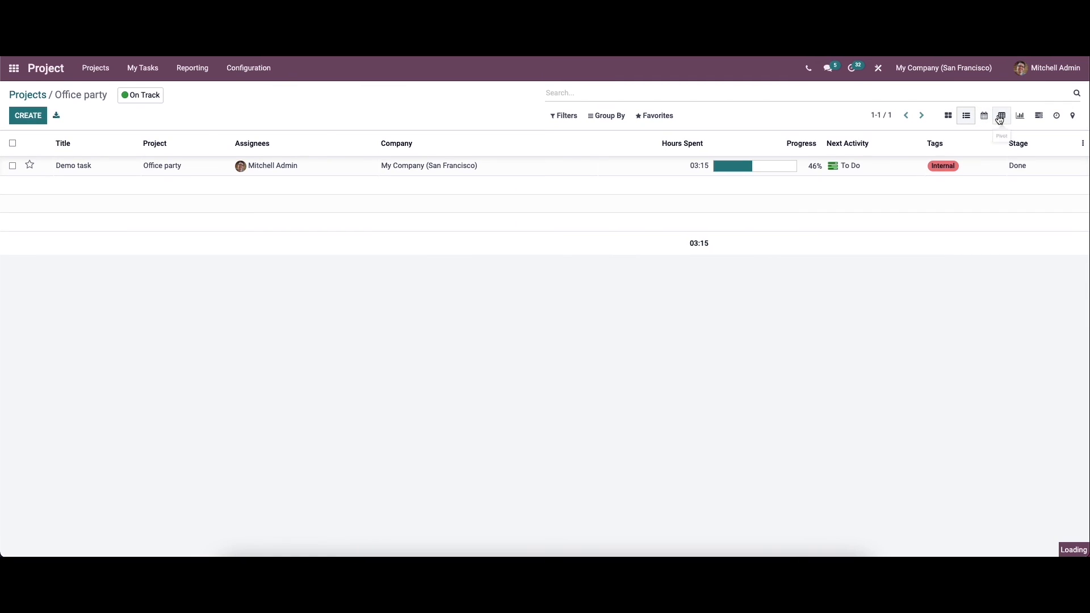
pyautogui.click(1001, 118)
pyautogui.click(1020, 117)
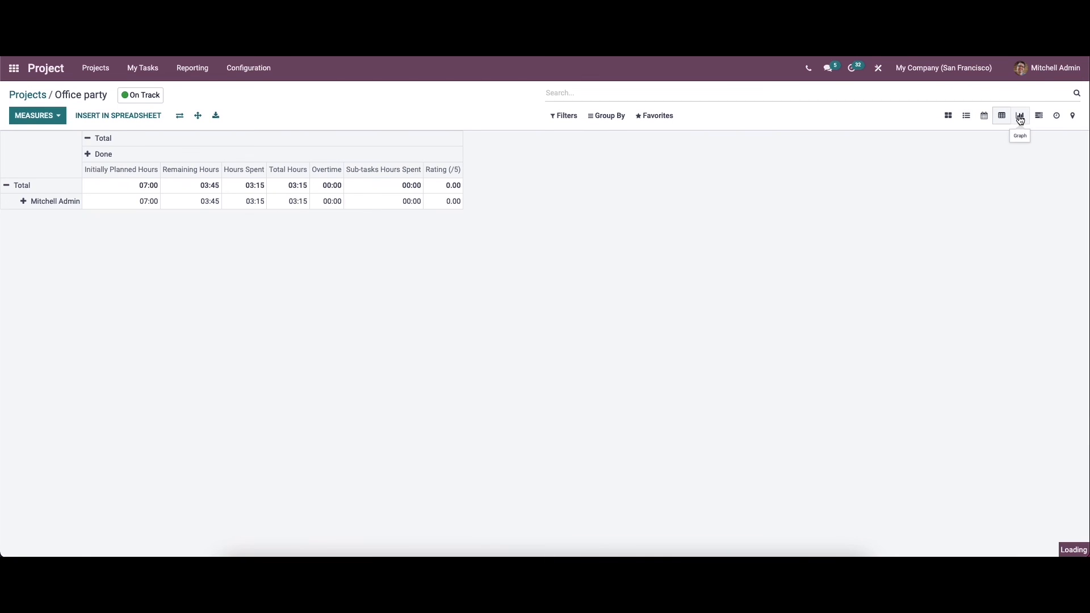
pyautogui.click(1040, 117)
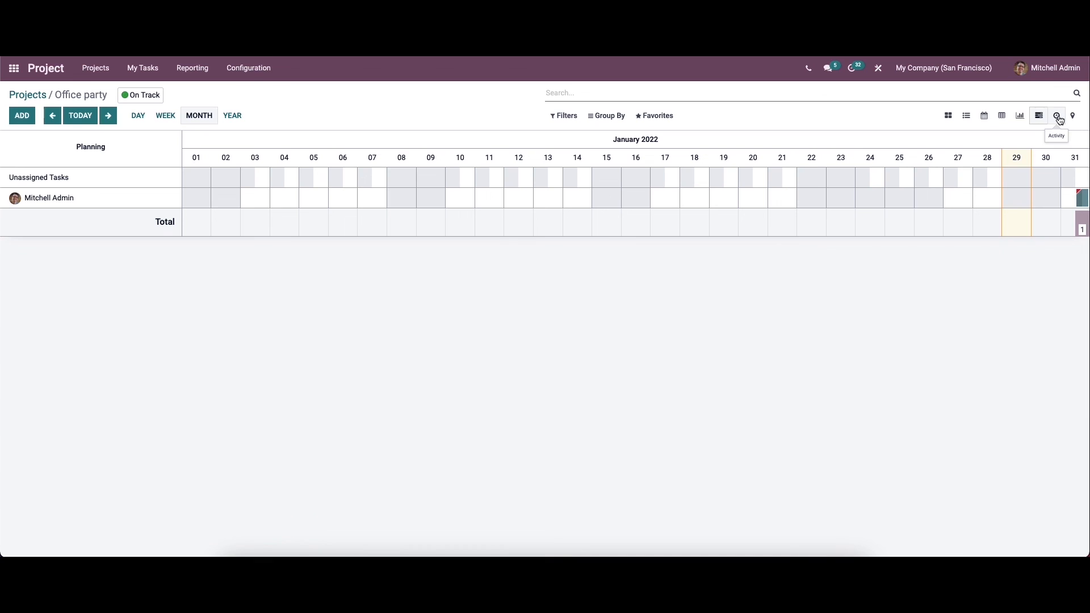
pyautogui.click(1058, 117)
pyautogui.click(1072, 118)
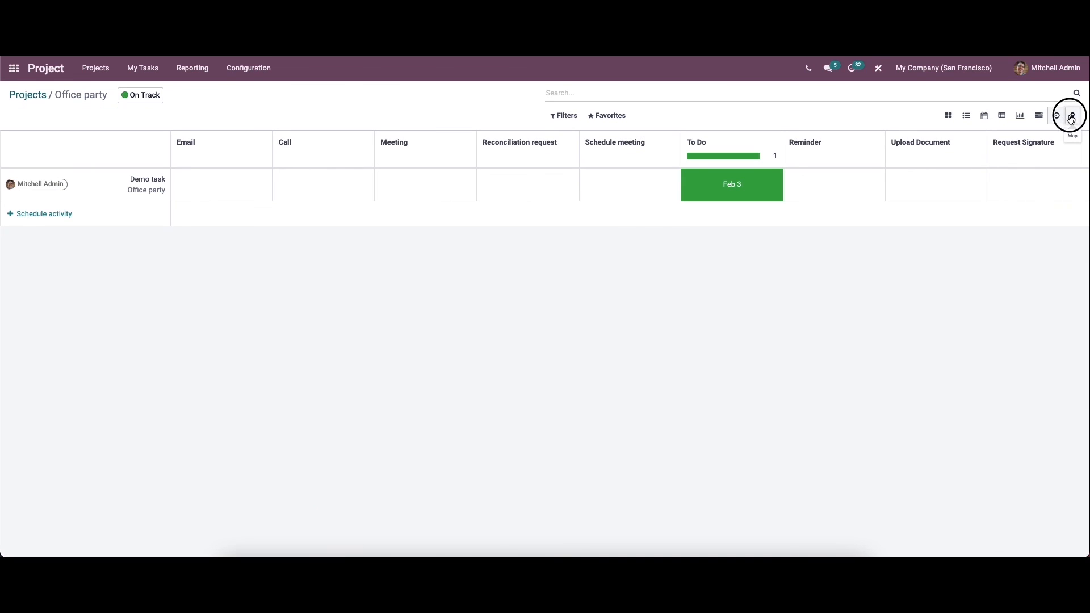
pyautogui.click(949, 117)
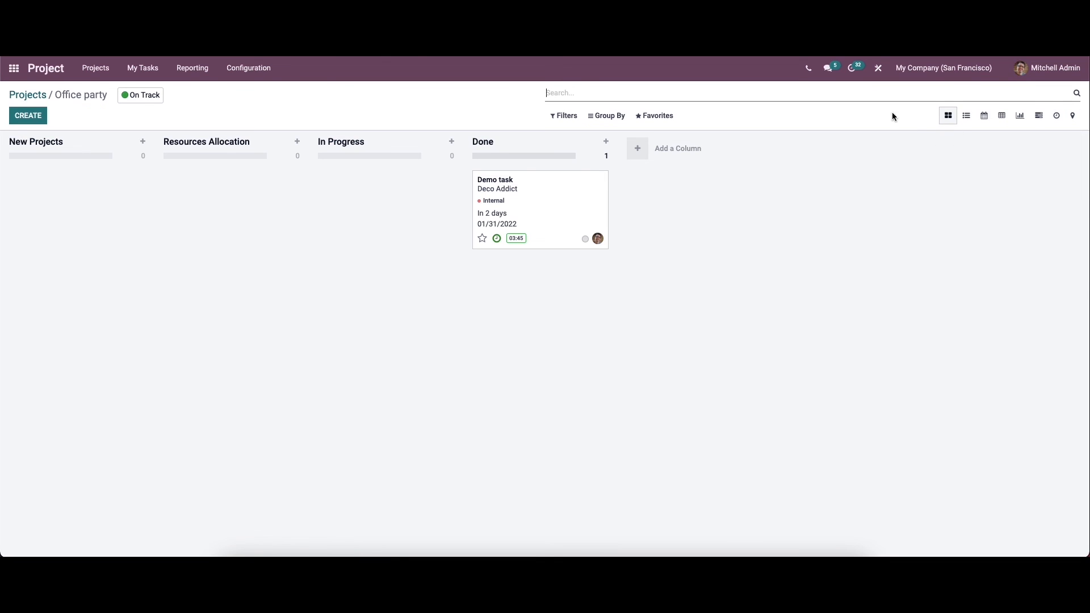
# Look through the board's filter, grouping and favorites options without applying any.
pyautogui.click(563, 117)
pyautogui.click(596, 115)
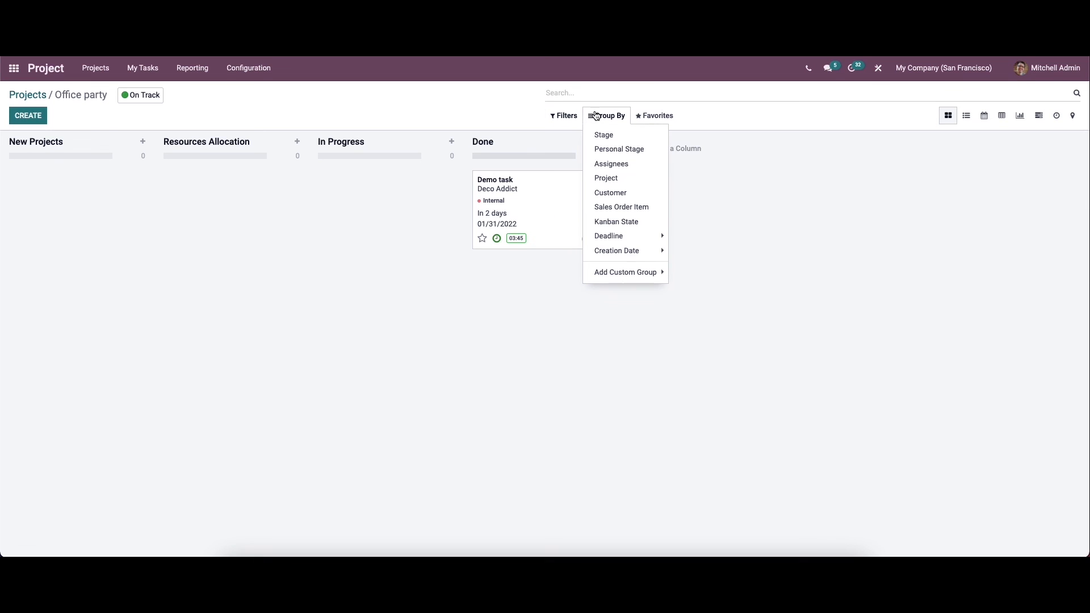
pyautogui.click(649, 119)
pyautogui.click(563, 116)
pyautogui.click(448, 119)
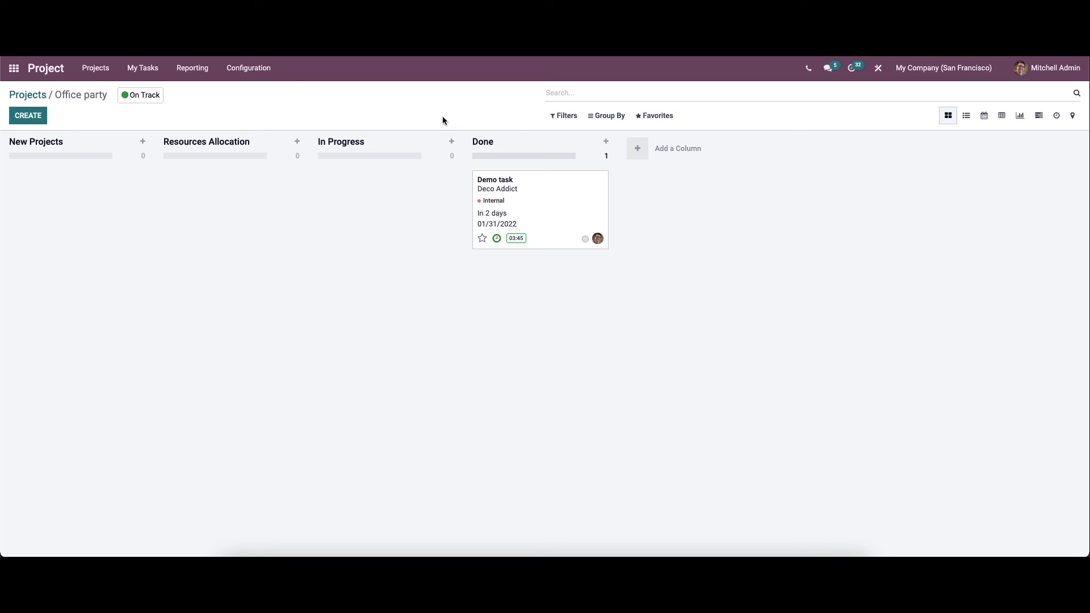
# Examine My Tasks by personal stage, and view a blank new task form before discarding it.
pyautogui.click(139, 73)
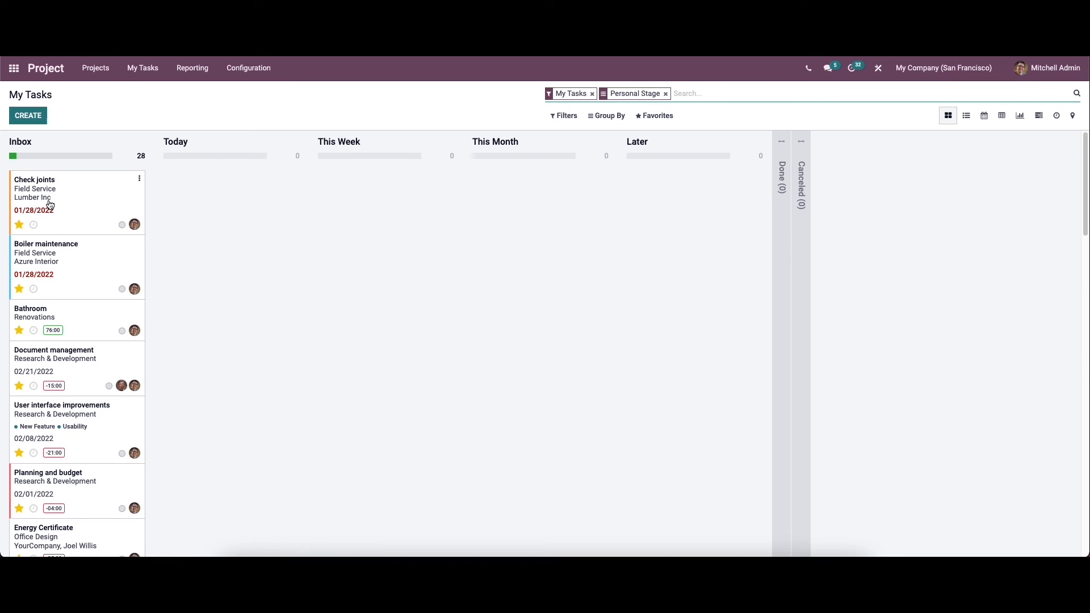
pyautogui.scroll(-1, 51, 204)
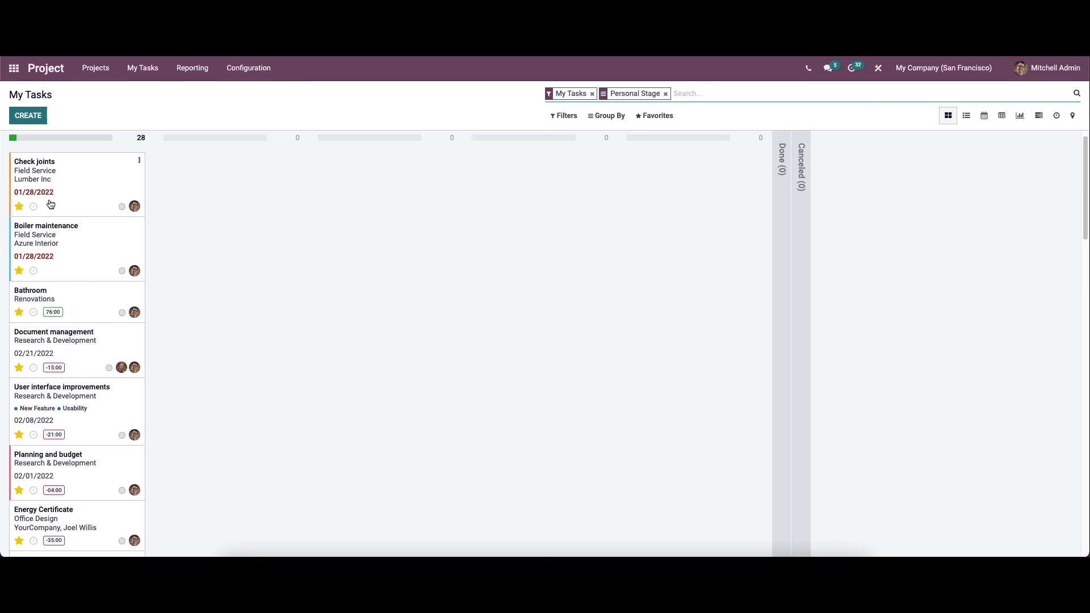
pyautogui.scroll(1, 45, 210)
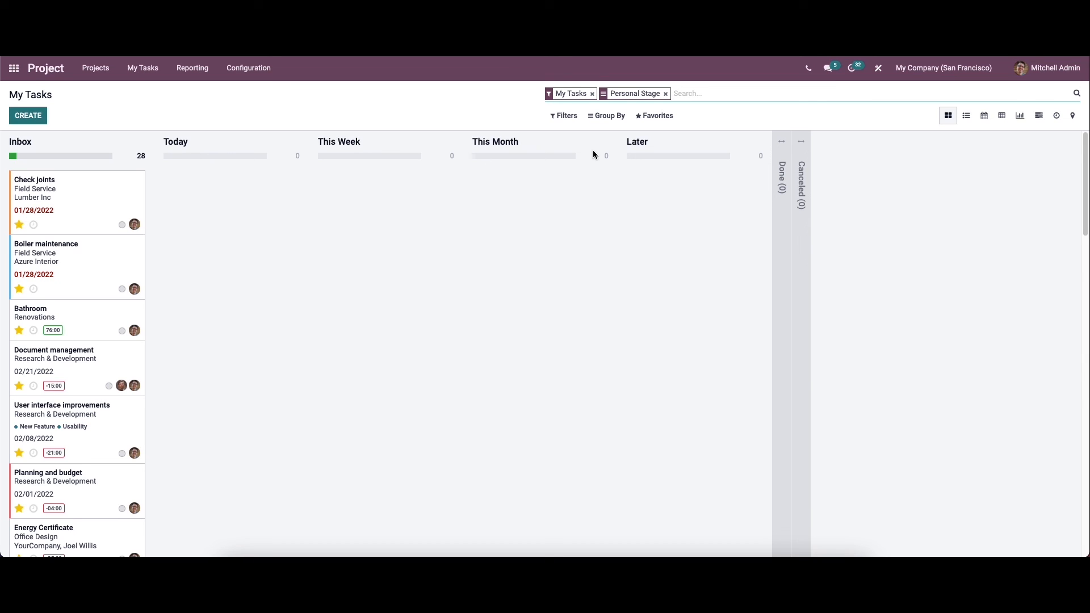
pyautogui.click(452, 143)
pyautogui.click(472, 166)
pyautogui.click(327, 150)
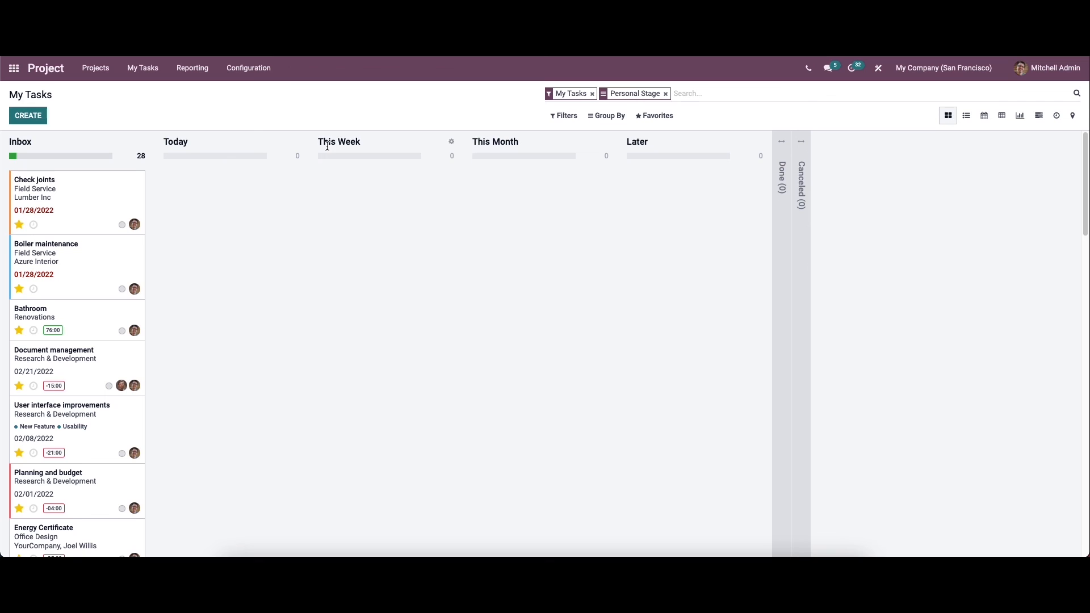
pyautogui.click(35, 119)
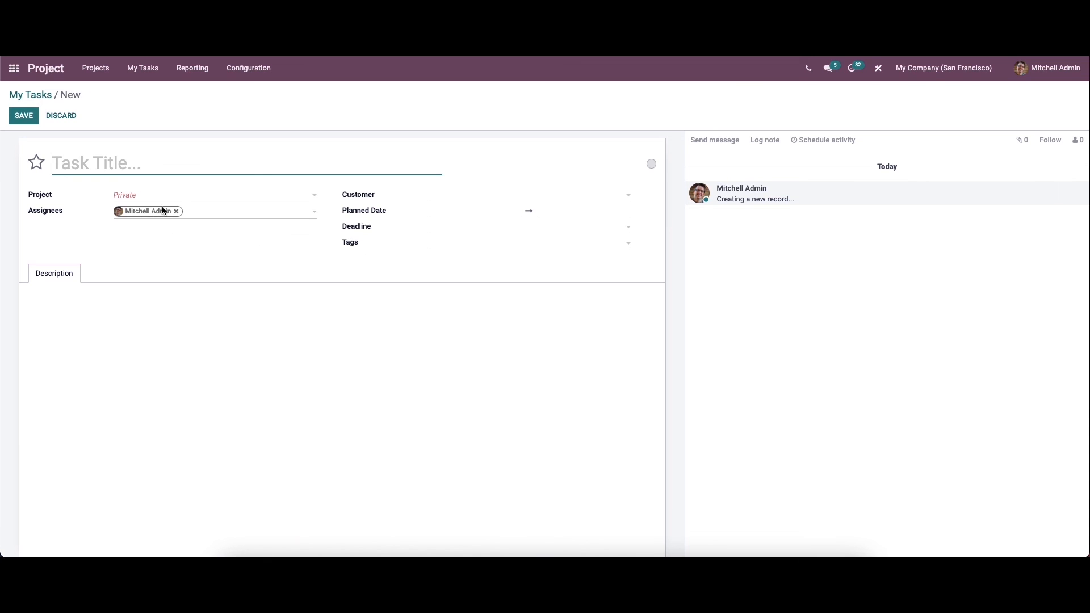
pyautogui.click(52, 116)
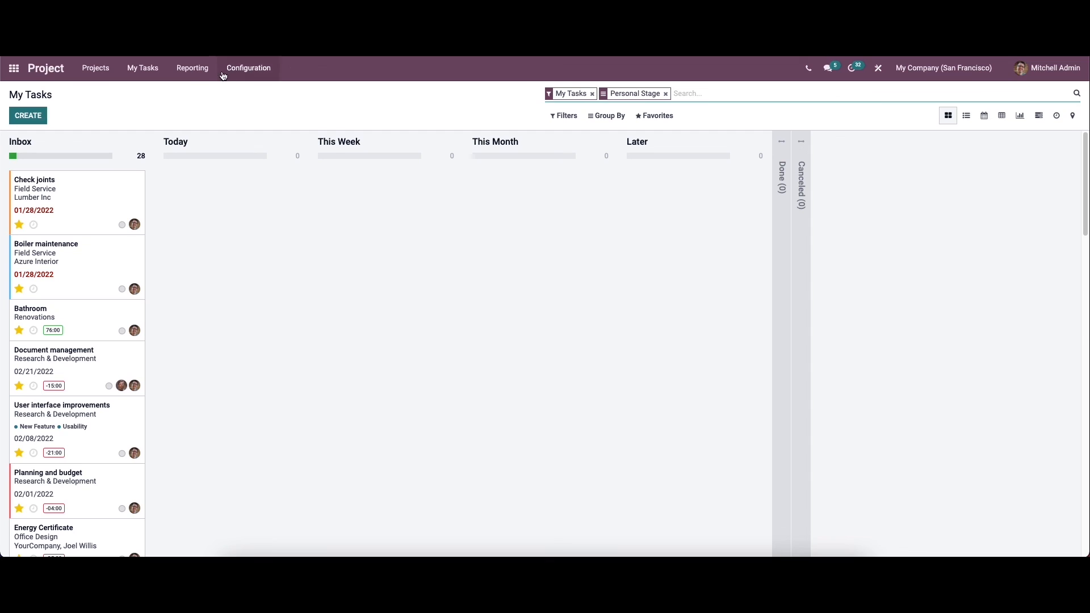
# View the Tasks Analysis report by Effective Hours, Planned Hours, Progress, Rating Value, Remaining Hours and finally Days to Deadline.
pyautogui.click(196, 69)
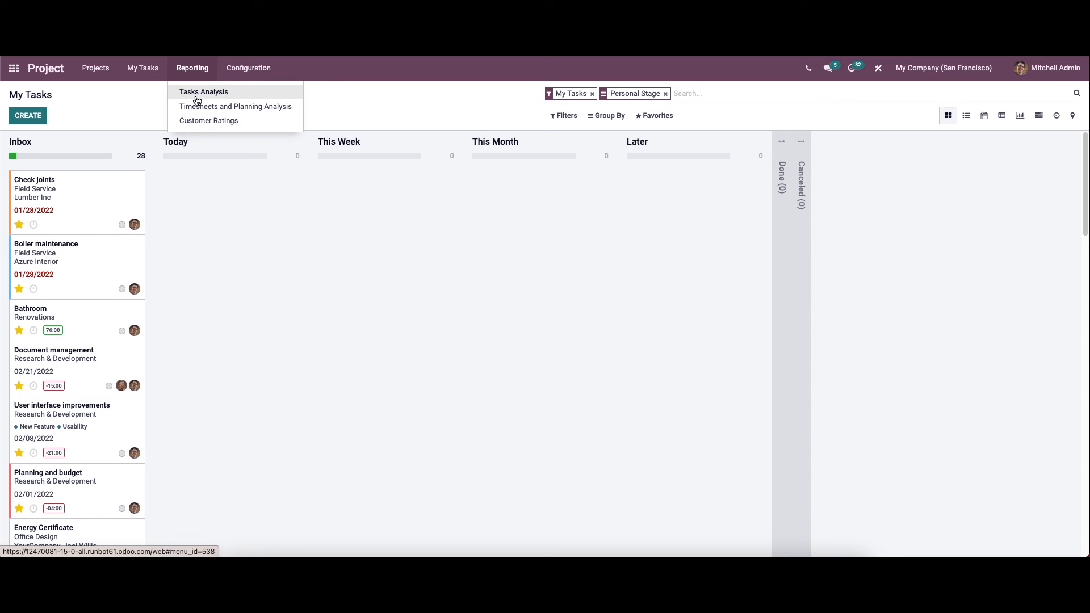
pyautogui.click(197, 98)
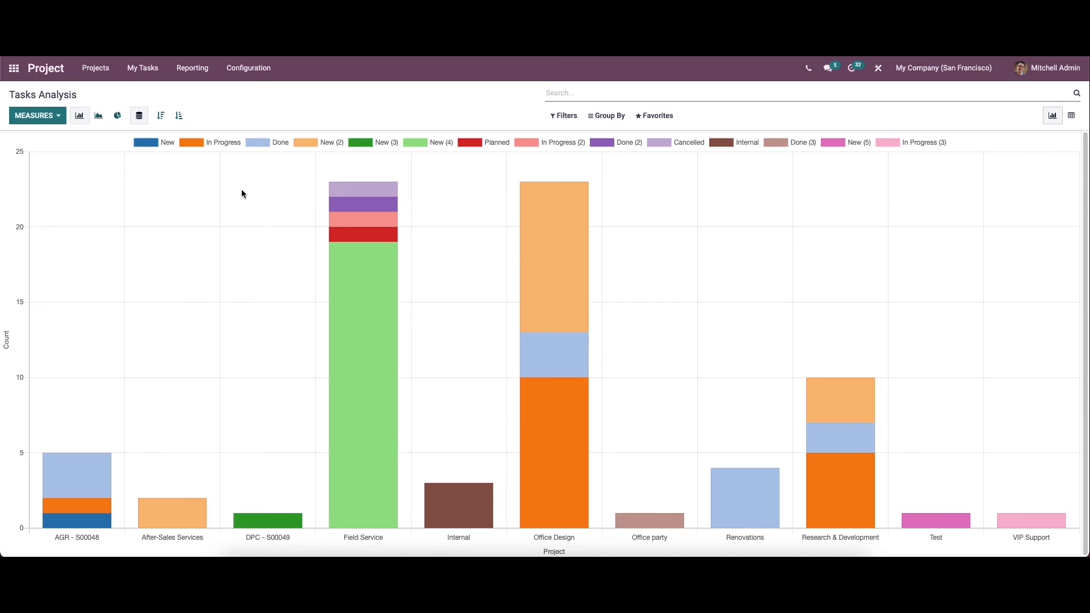
pyautogui.click(40, 115)
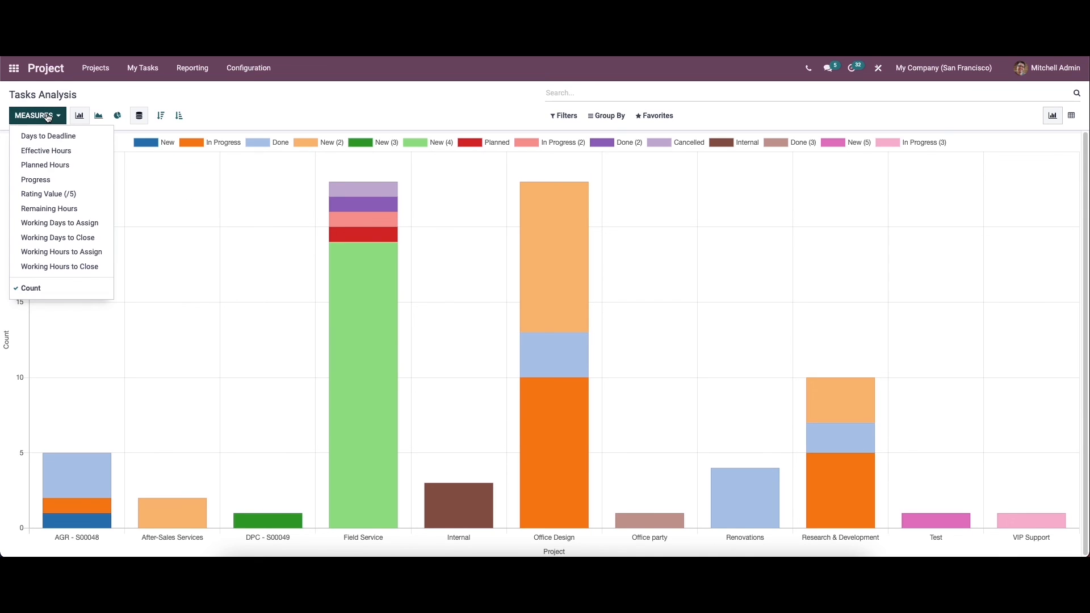
pyautogui.click(51, 151)
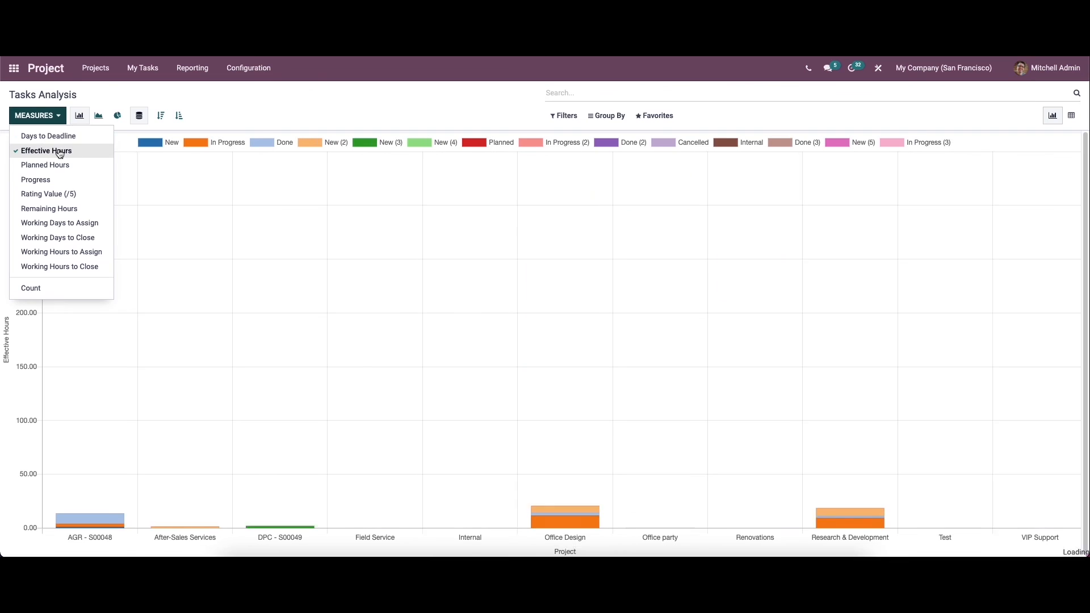
pyautogui.click(62, 167)
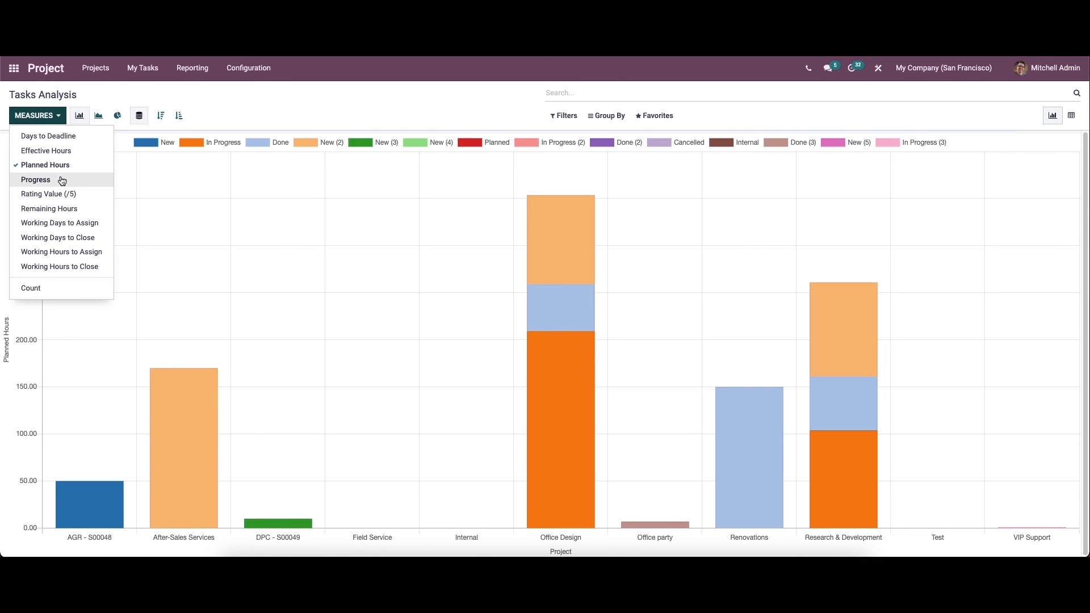
pyautogui.click(62, 184)
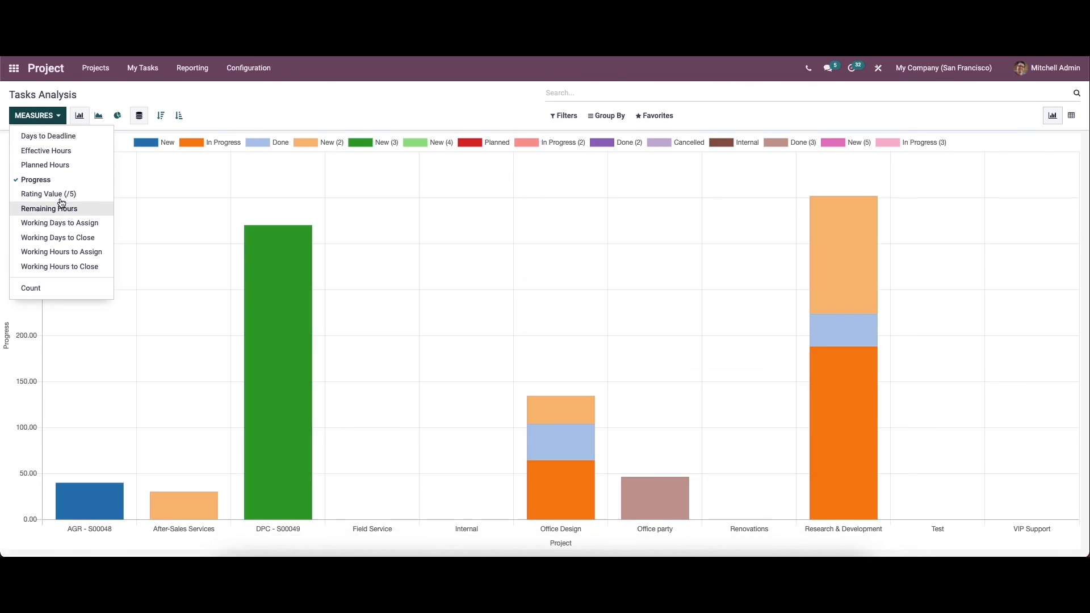
pyautogui.click(61, 194)
pyautogui.click(64, 207)
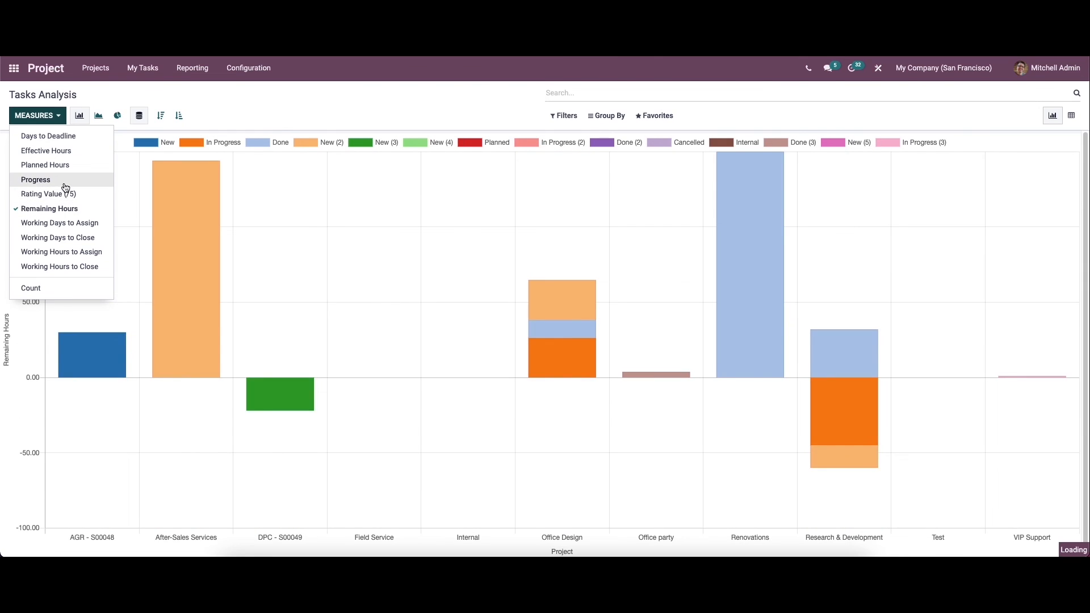
pyautogui.click(63, 194)
pyautogui.click(59, 136)
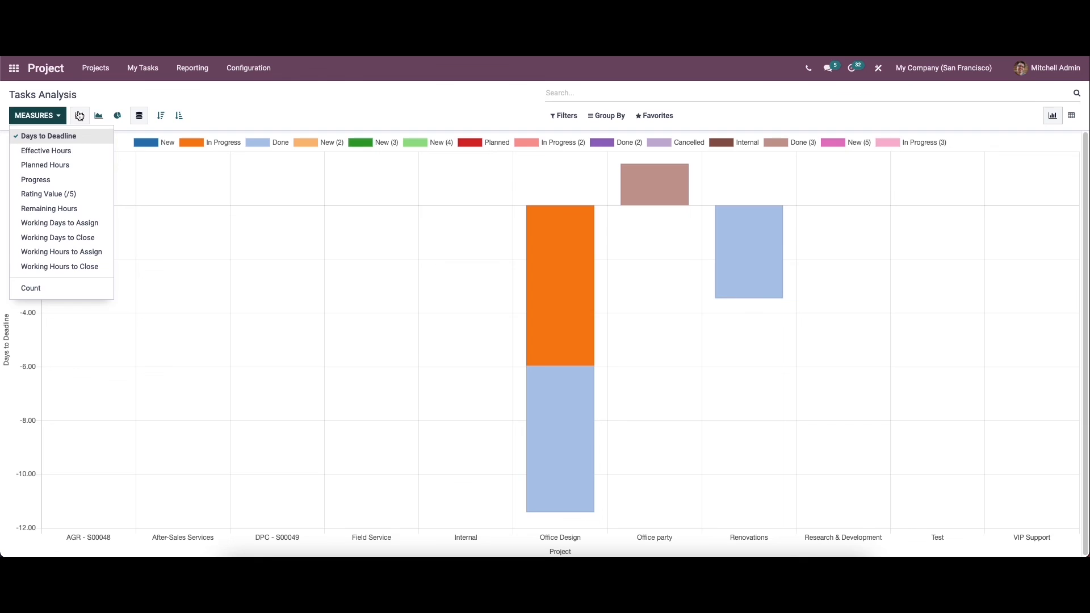
# Compare the line, pie and bar chart versions of the analysis, and sort the bars descending and finally ascending.
pyautogui.click(81, 116)
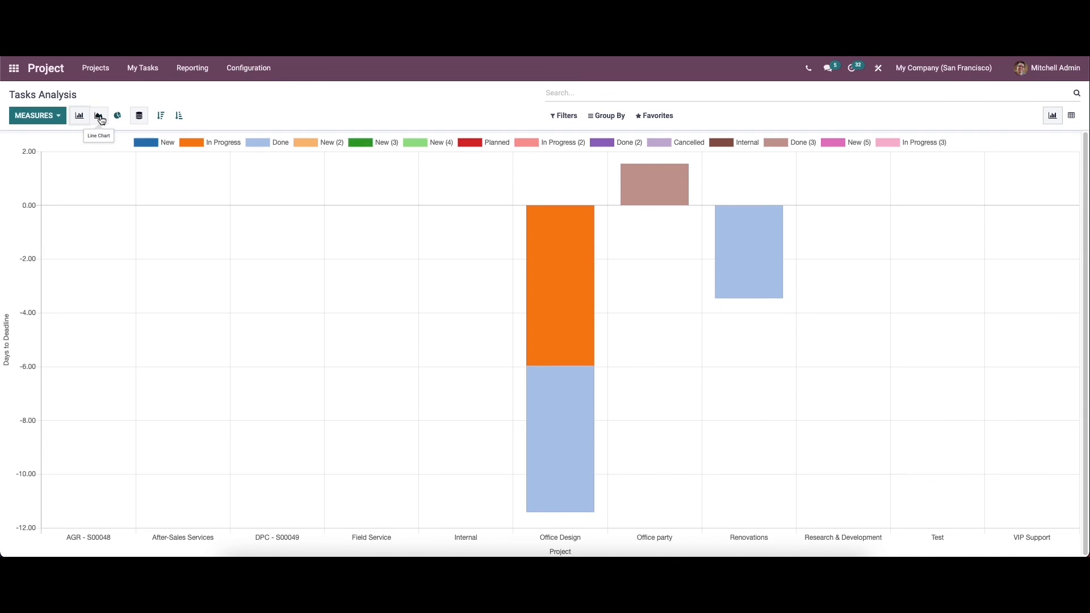
pyautogui.click(99, 115)
pyautogui.click(117, 116)
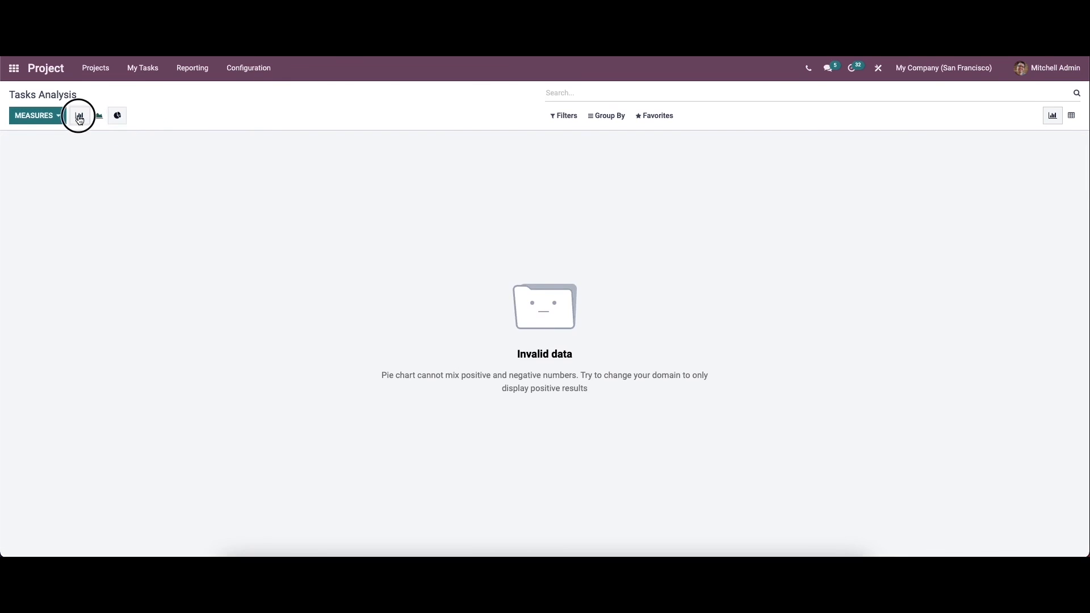
pyautogui.click(79, 116)
pyautogui.click(161, 117)
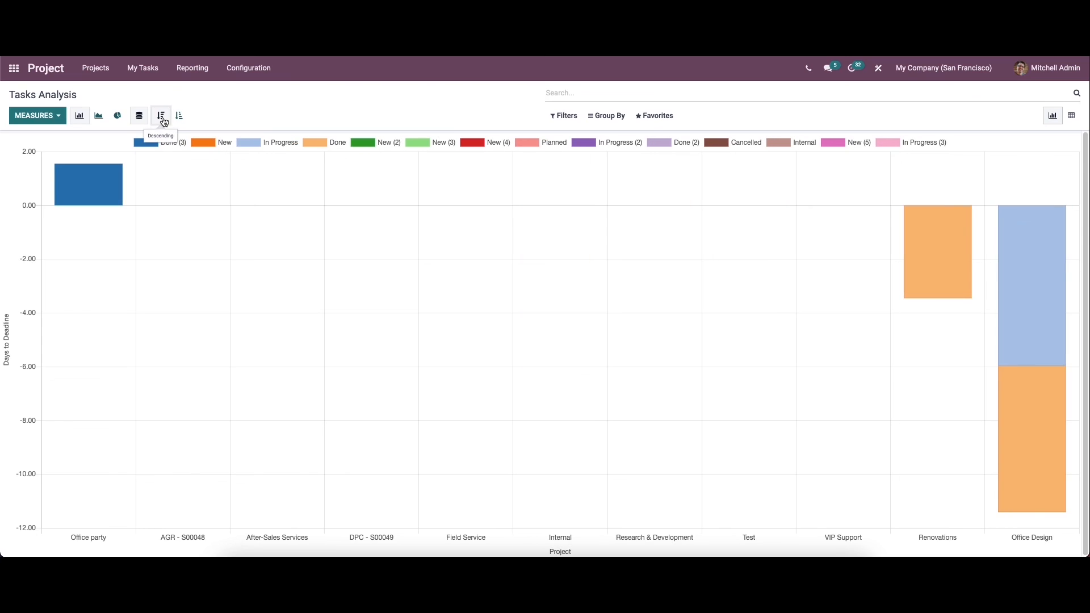
pyautogui.click(179, 116)
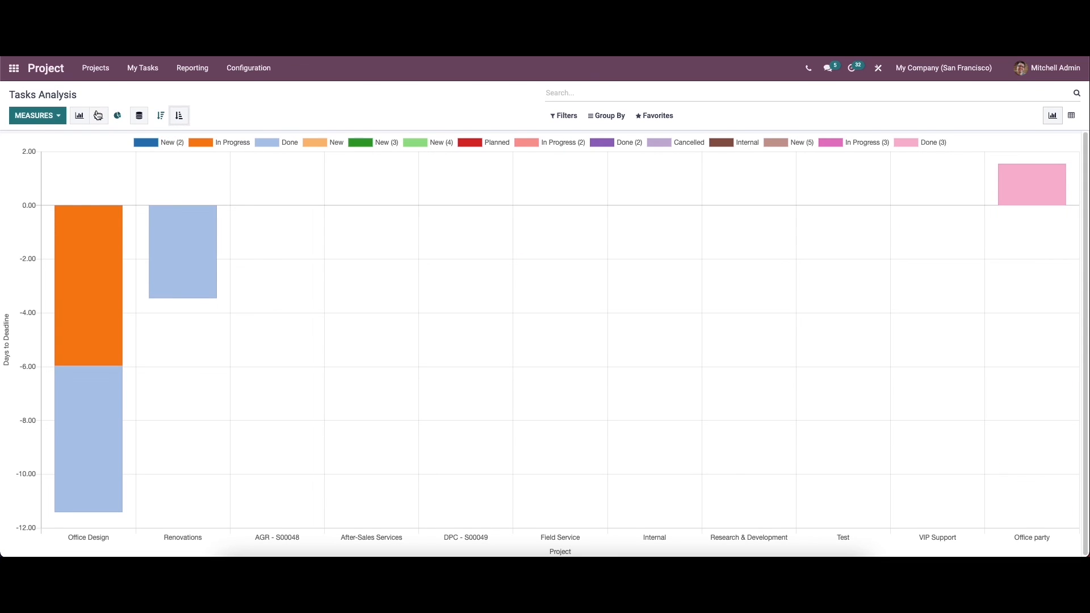
# Review the report's filter choices and group the analysis by Project, Stage and Assignees.
pyautogui.click(566, 118)
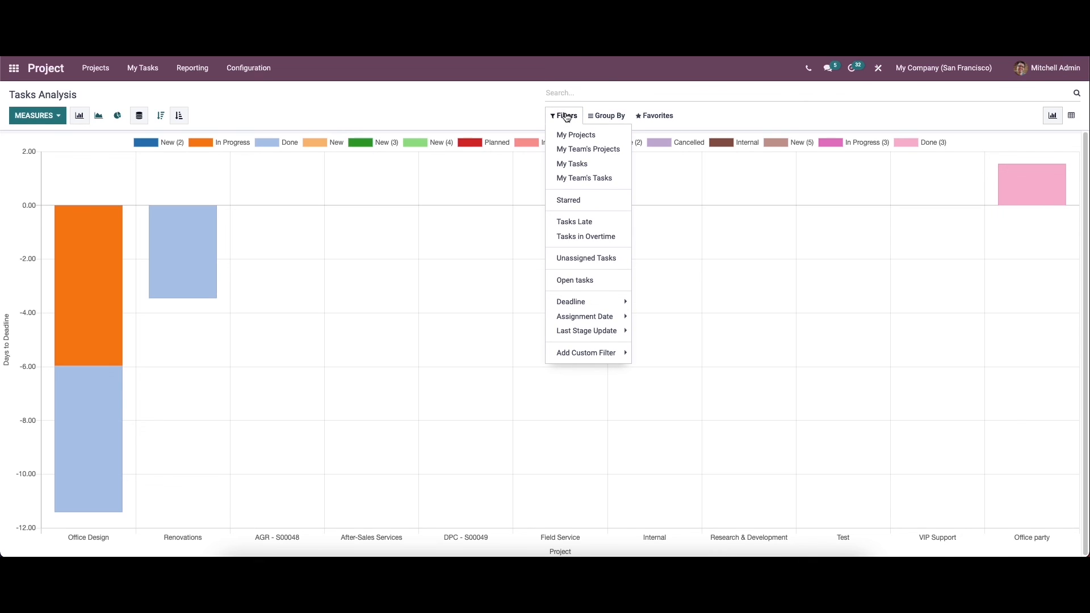
pyautogui.moveTo(607, 118)
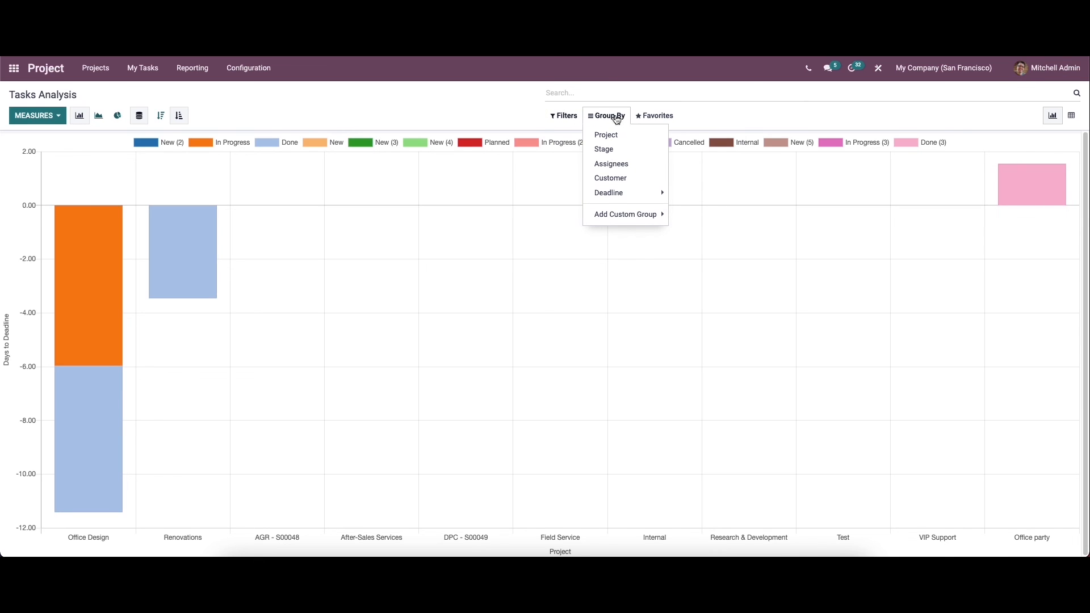
pyautogui.click(605, 134)
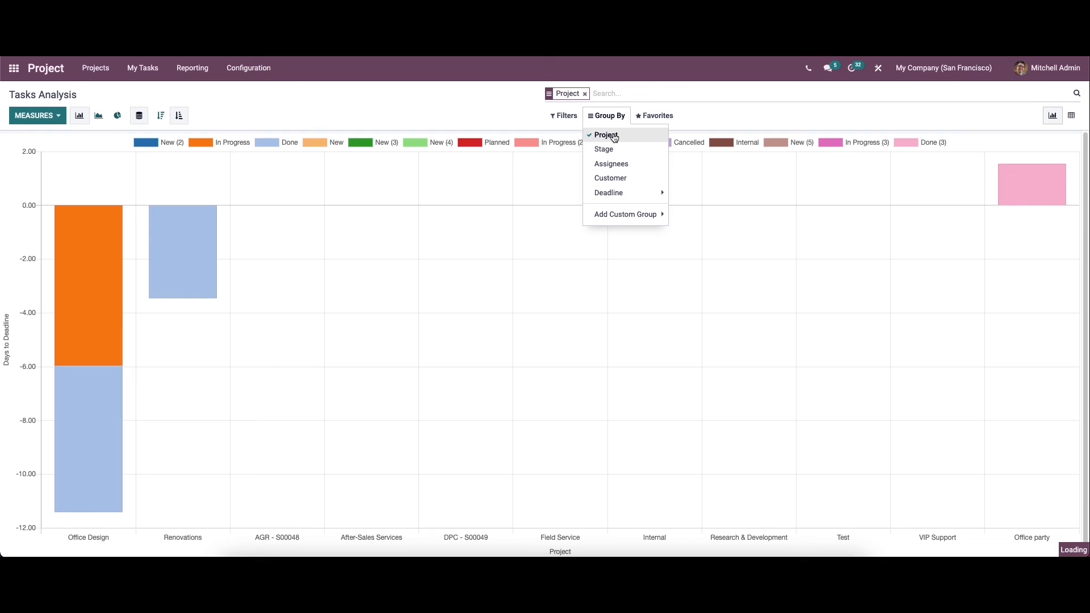
pyautogui.click(608, 150)
pyautogui.click(616, 163)
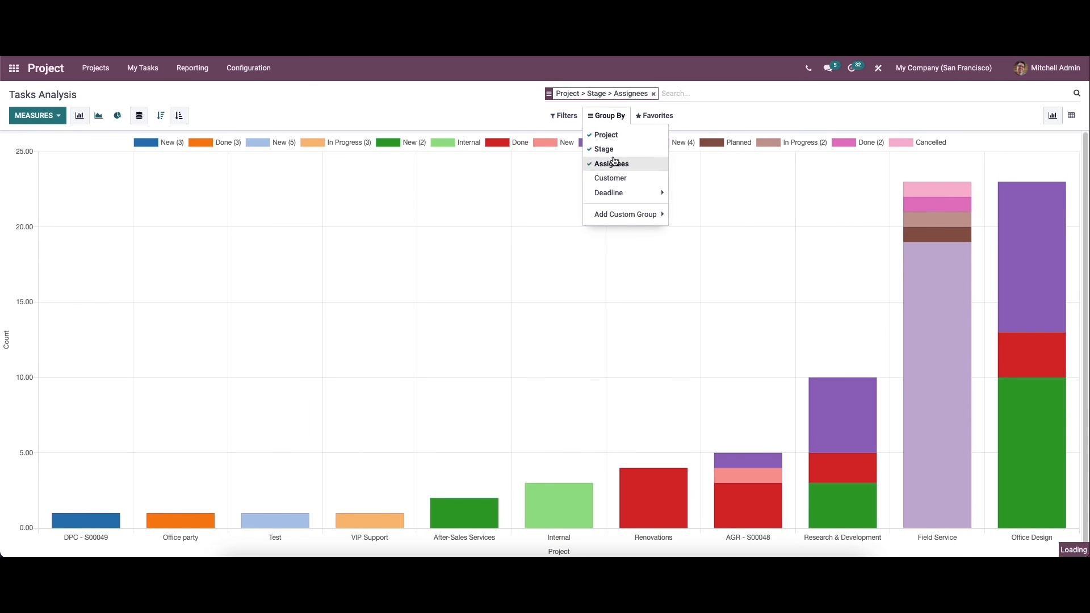
# Remove the Project, Stage and Assignees groupings from the analysis and check the favorites options.
pyautogui.click(603, 149)
pyautogui.click(606, 134)
pyautogui.click(614, 165)
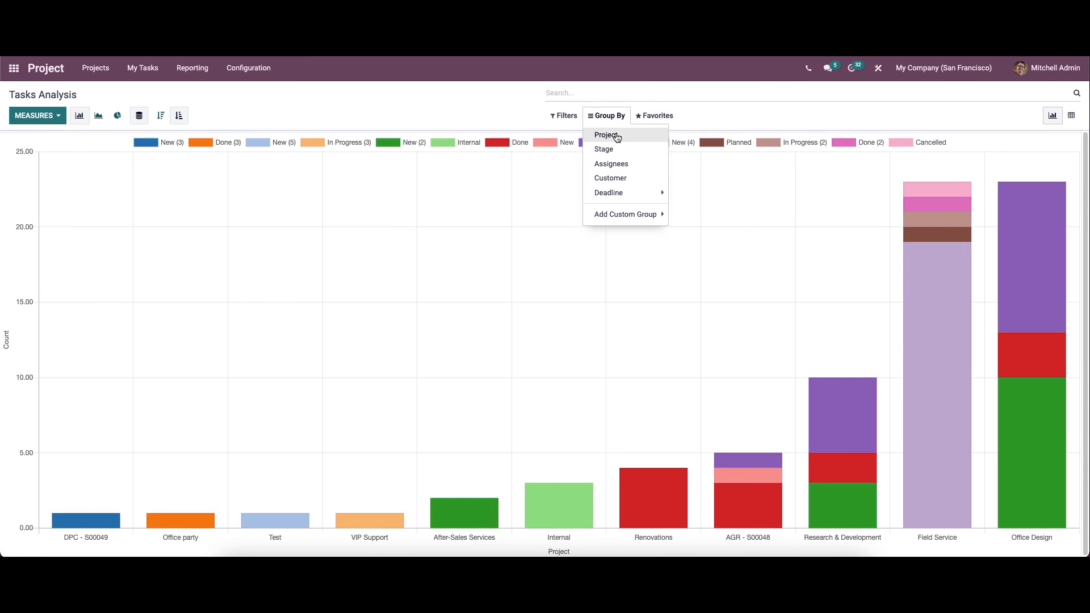
pyautogui.click(617, 137)
pyautogui.click(617, 137)
pyautogui.click(665, 117)
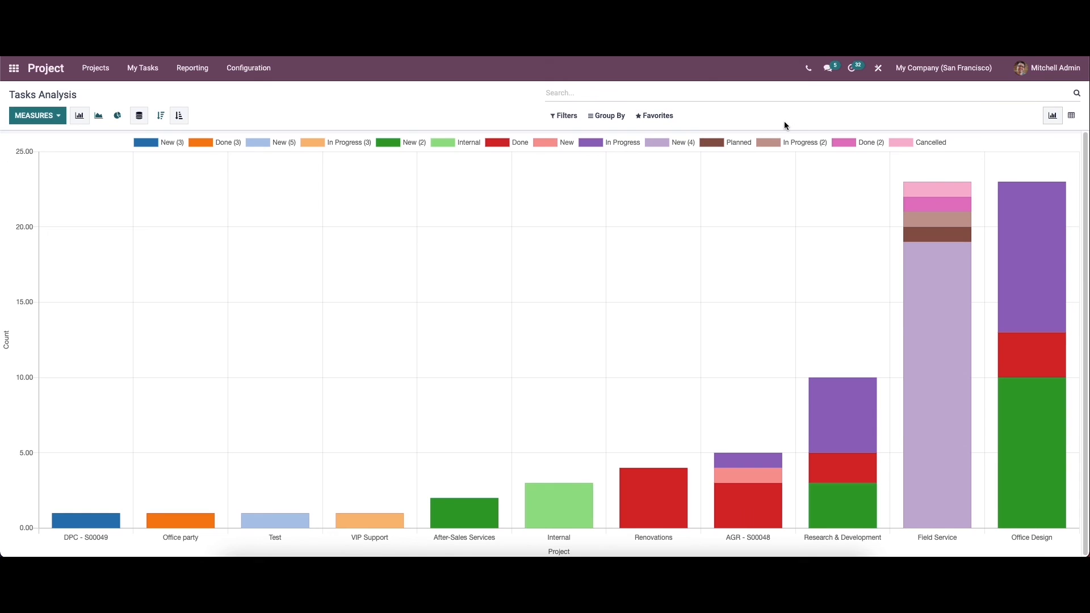
# View the Tasks Analysis report as a pivot table and return to its graph view.
pyautogui.click(1054, 117)
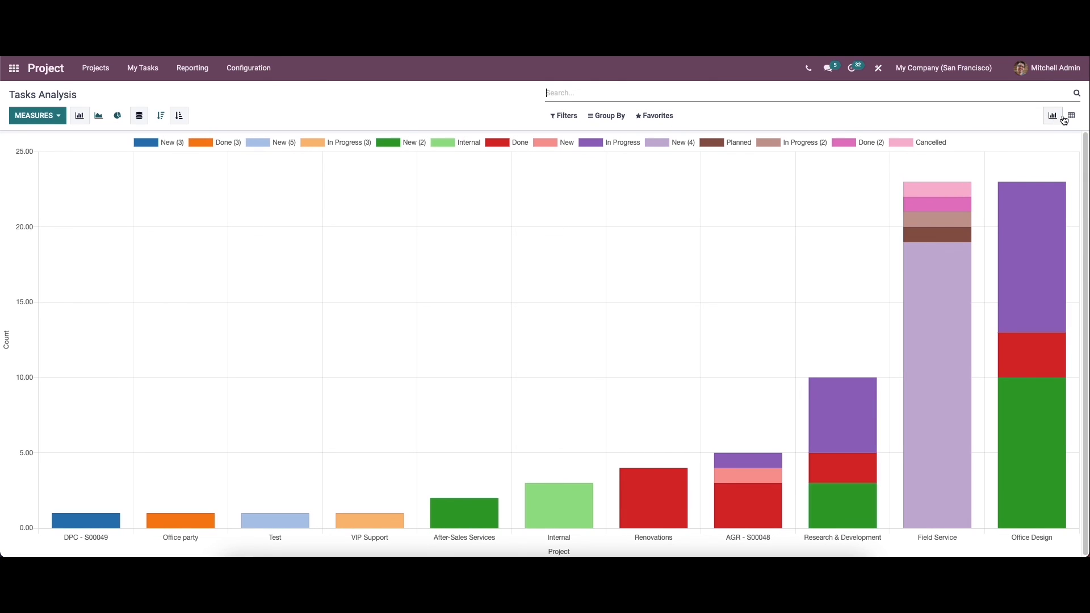
pyautogui.click(1068, 117)
pyautogui.click(1054, 116)
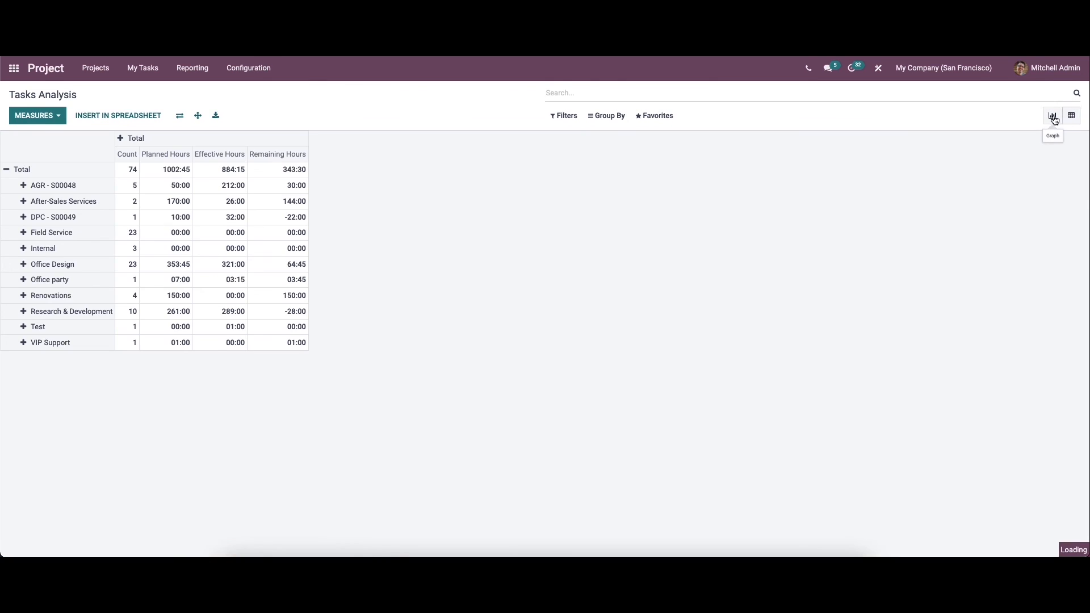
# Open the Timesheets and Planning Analysis report, review its available measures, and compare its graph view with the pivot table.
pyautogui.click(194, 71)
pyautogui.click(206, 112)
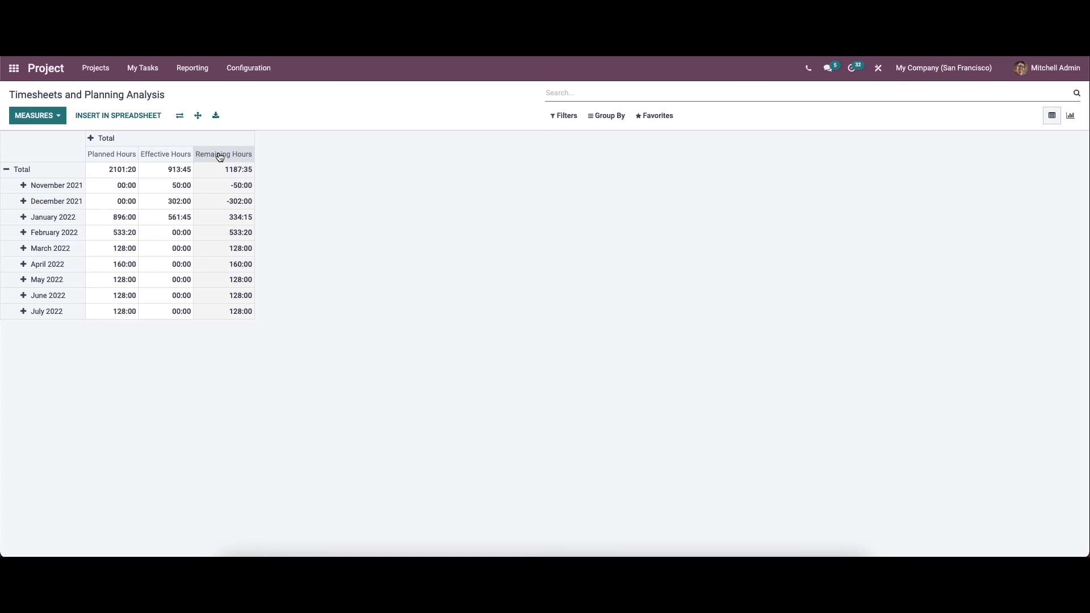
pyautogui.click(50, 117)
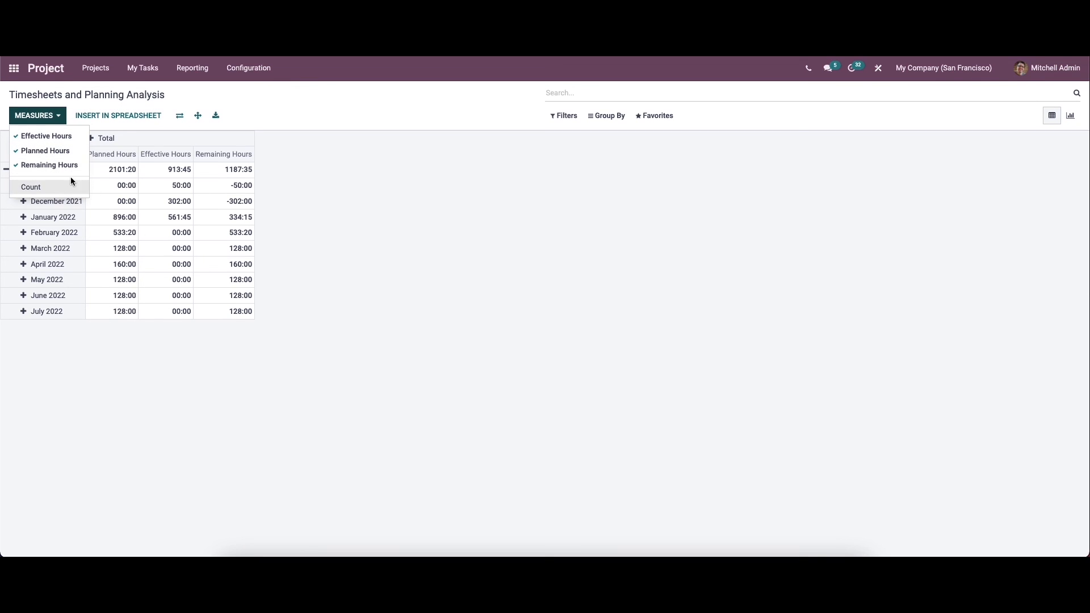
pyautogui.click(348, 156)
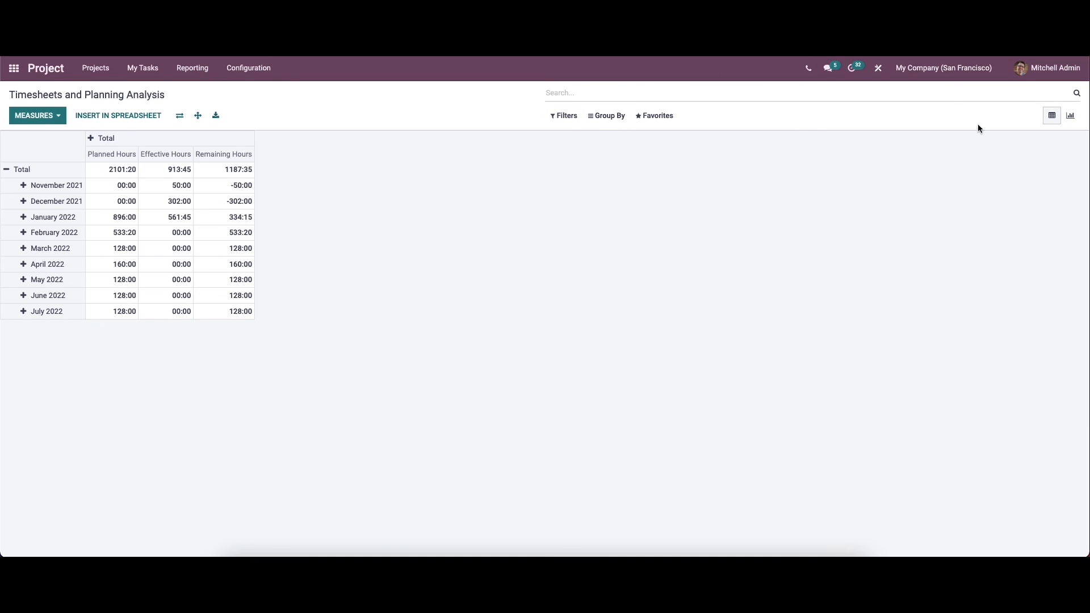
pyautogui.click(1068, 117)
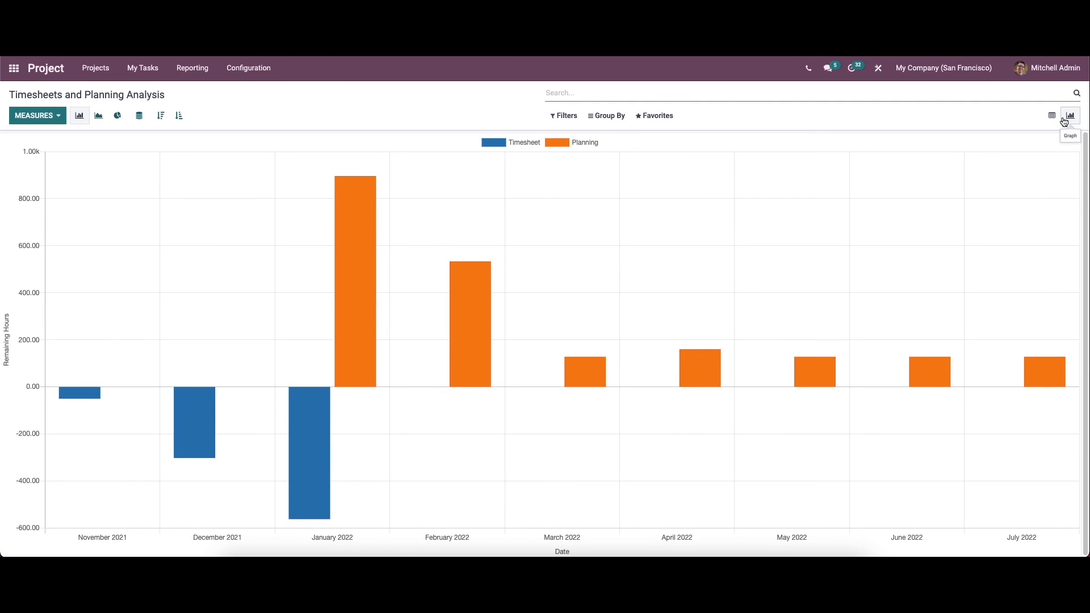
pyautogui.click(1052, 116)
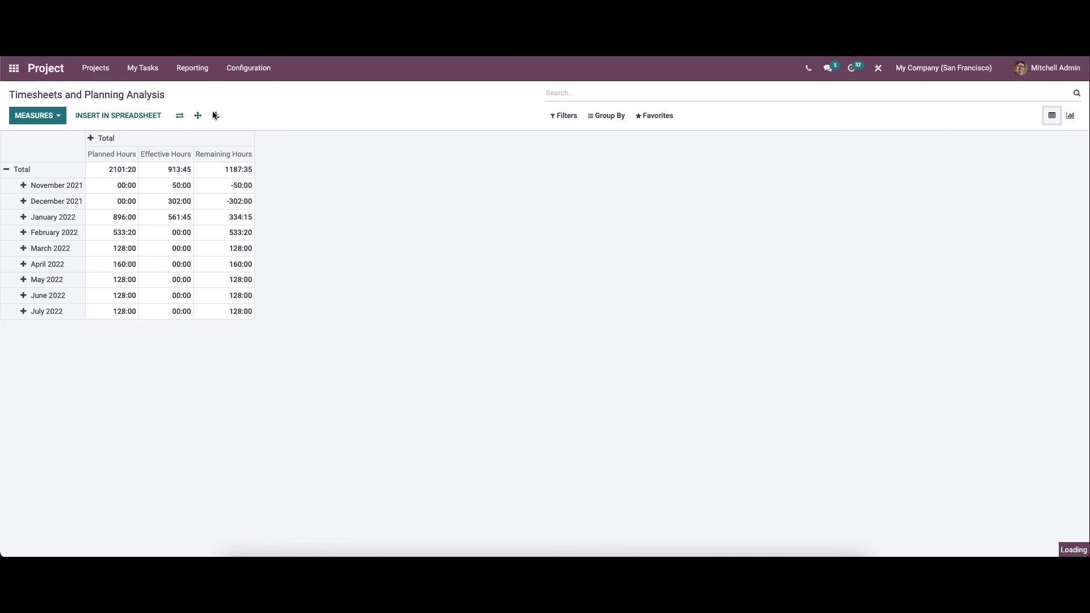
# Open the Customer Ratings report, view the details of the Noise Reduction task's rating, and return to the ratings overview.
pyautogui.click(193, 67)
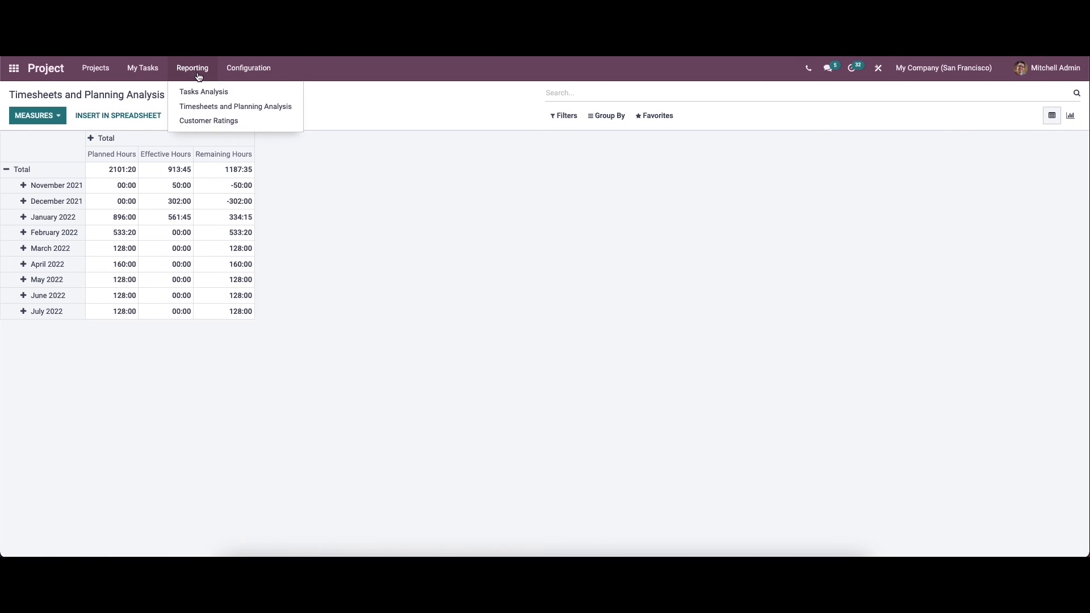
pyautogui.click(209, 121)
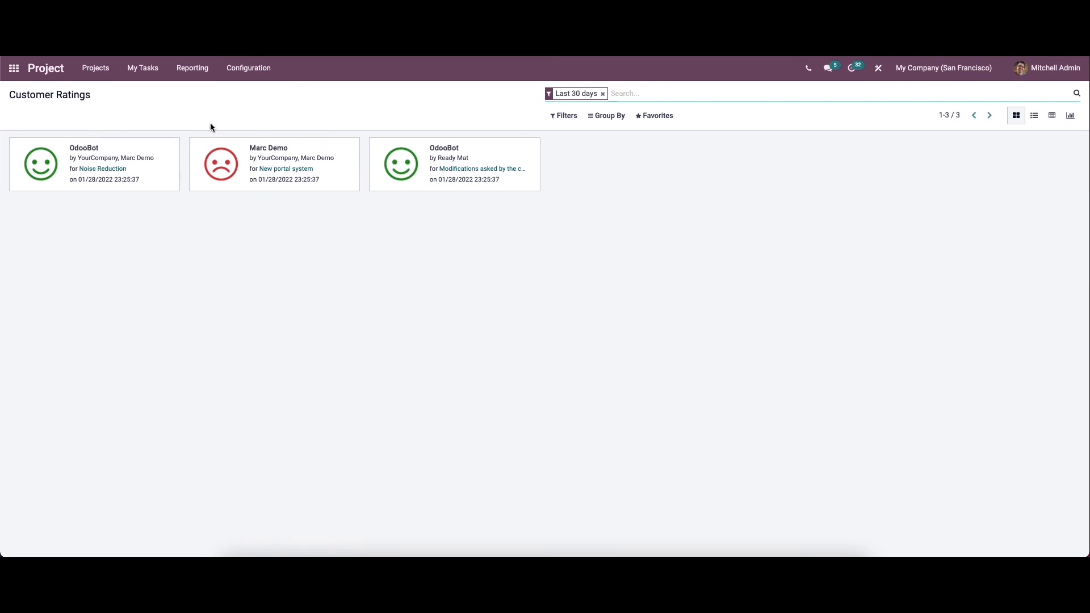
pyautogui.click(110, 169)
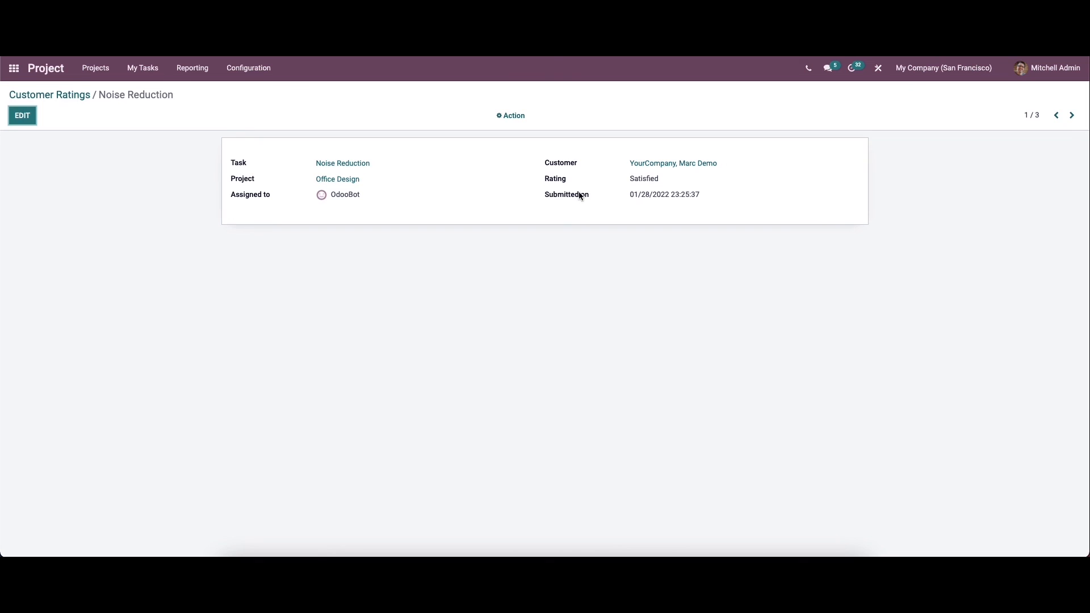
pyautogui.click(82, 100)
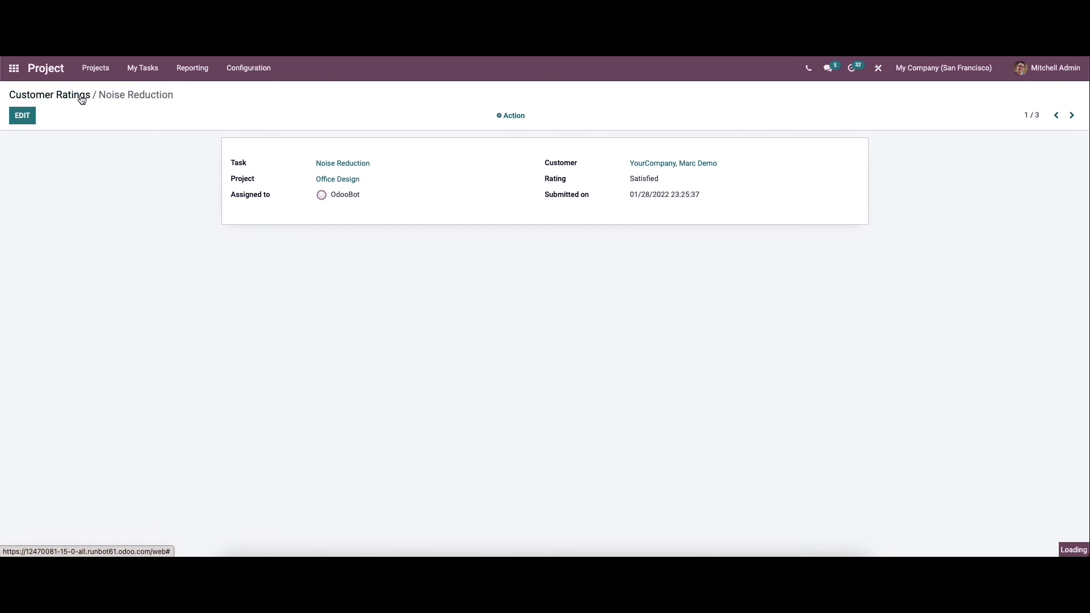